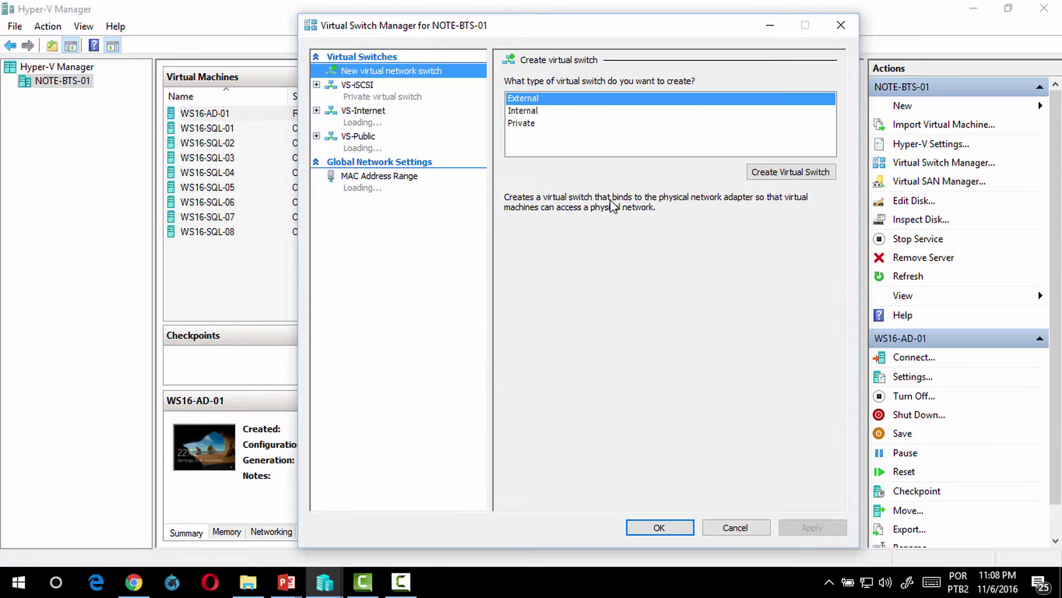
- Review the connection types of the VS-iSCSI, VS-Internet and VS-Public switches, including the external adapters available to VS-Internet
{"action": "left_click", "coordinate": [396, 96]}
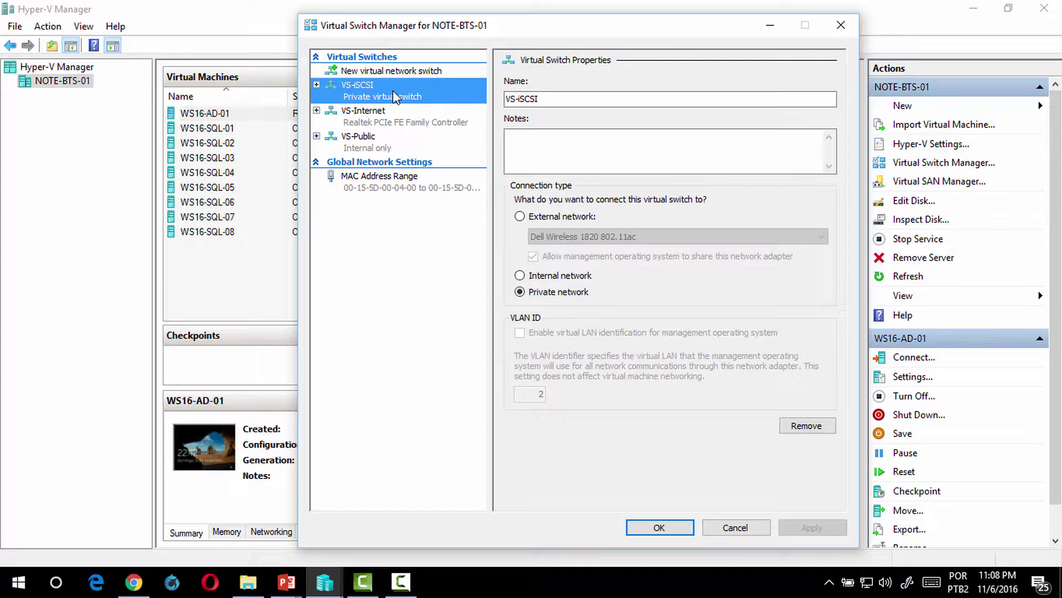
{"action": "left_click", "coordinate": [389, 125]}
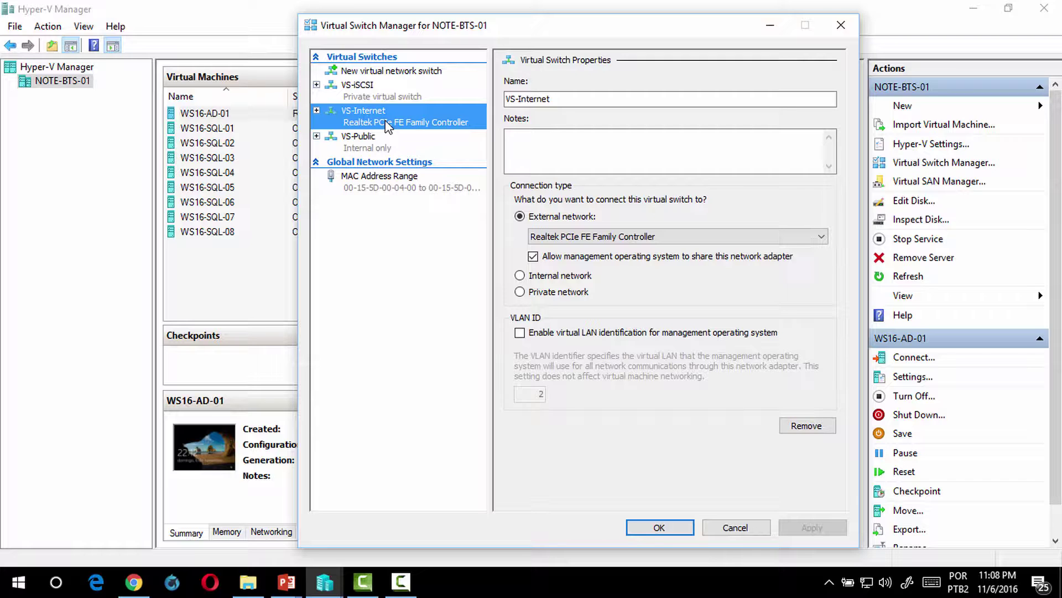
{"action": "left_click", "coordinate": [379, 138]}
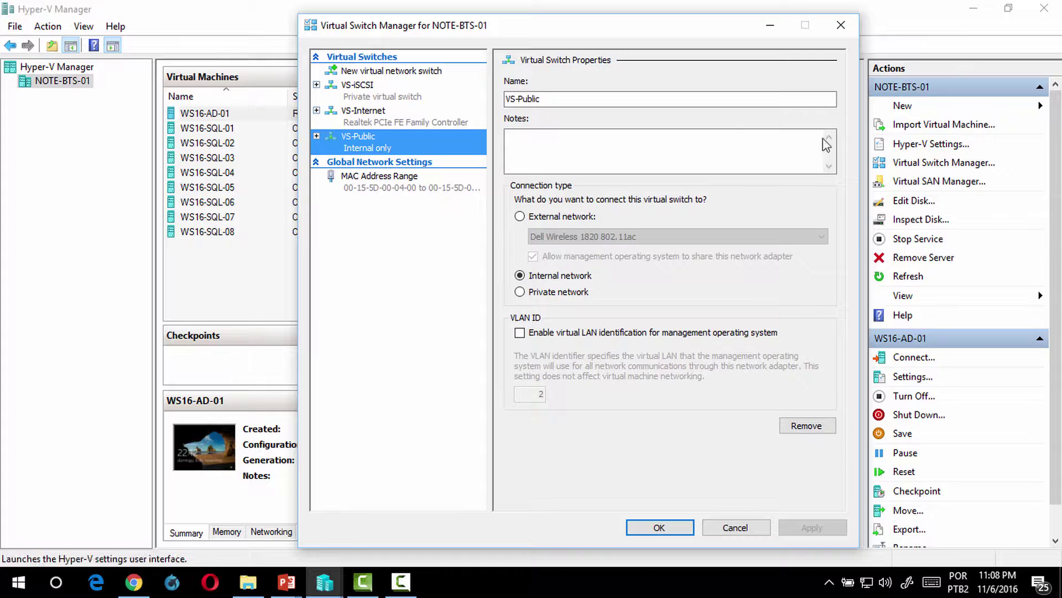
{"action": "left_click", "coordinate": [395, 124]}
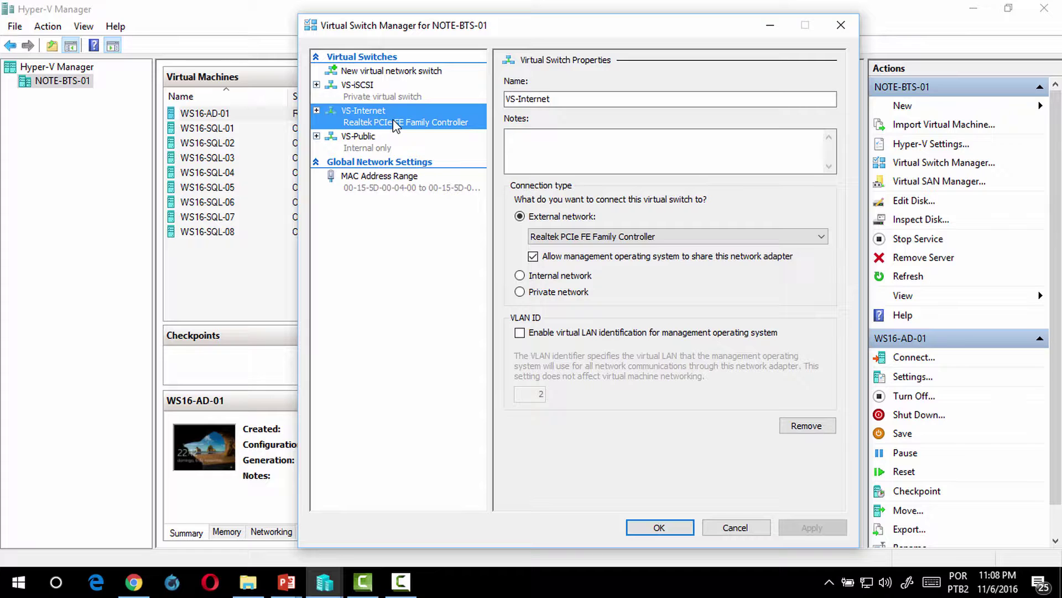
{"action": "left_click", "coordinate": [657, 246]}
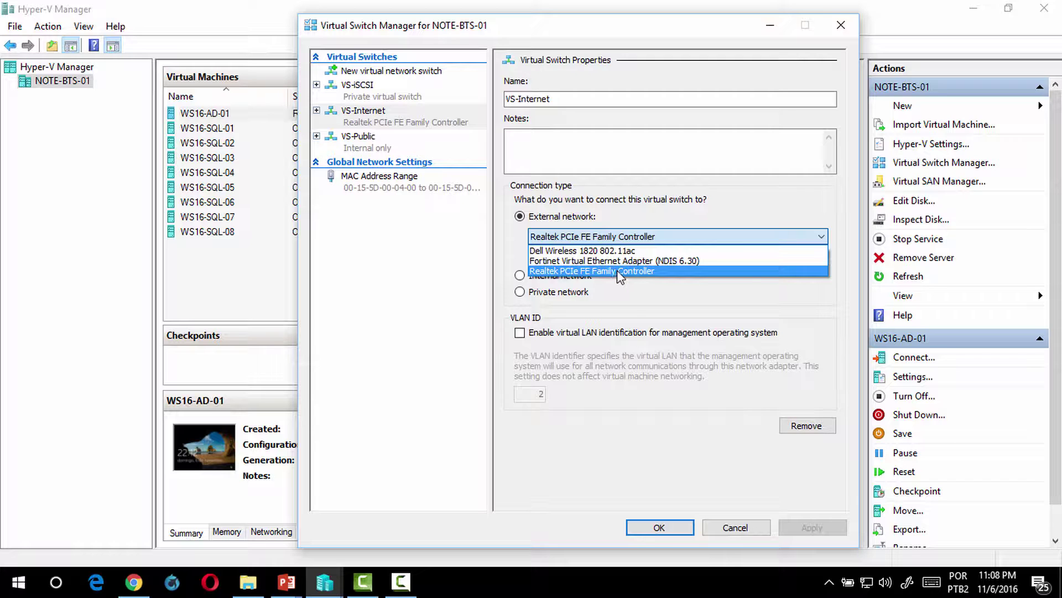
{"action": "left_click", "coordinate": [630, 416]}
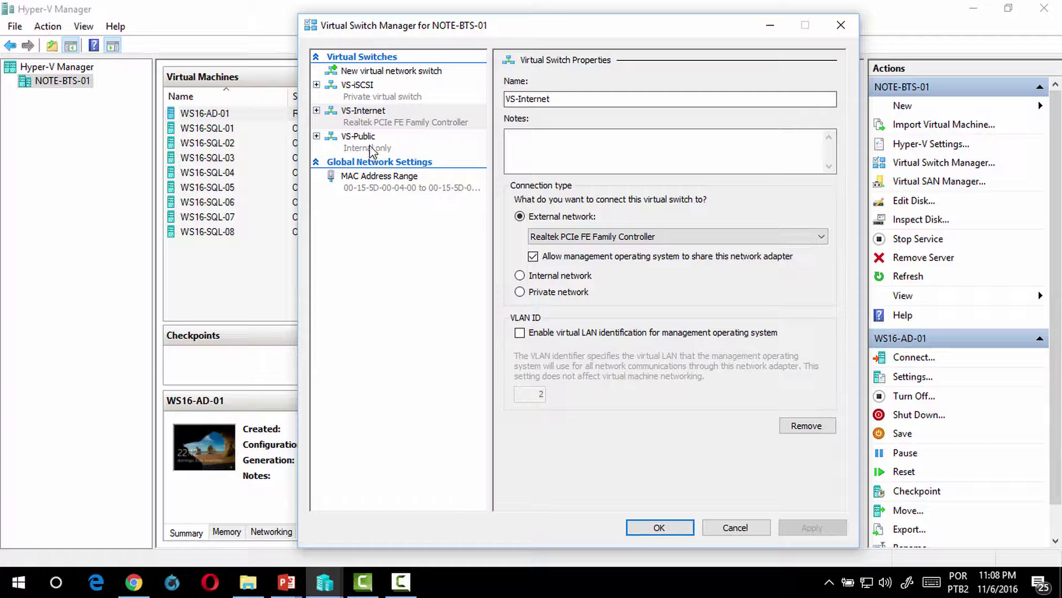
{"action": "left_click", "coordinate": [370, 153]}
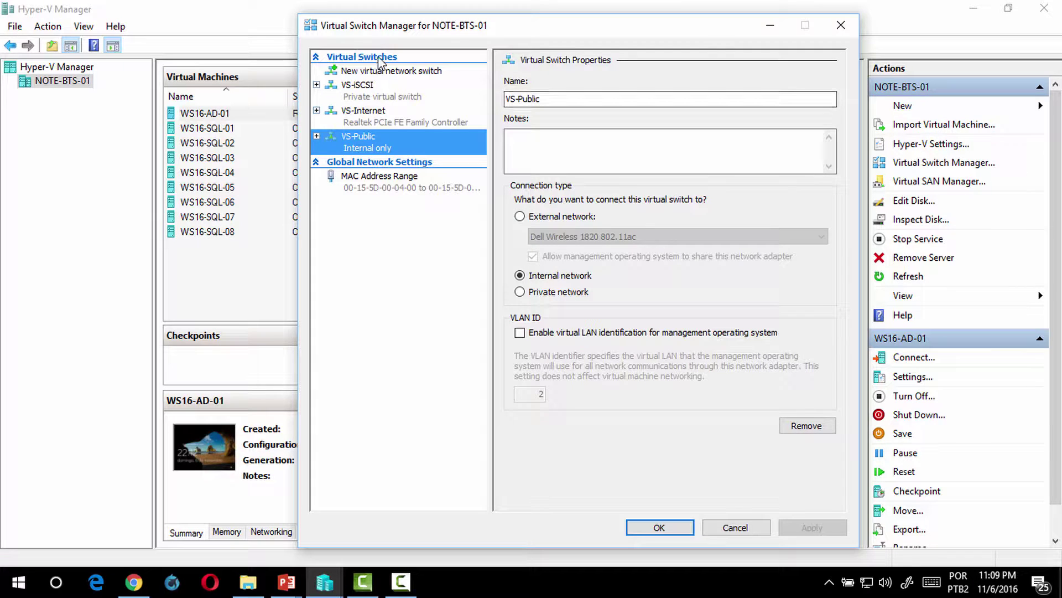
- Create an internal virtual switch named VS-HB and save the virtual switch configuration
{"action": "left_click", "coordinate": [376, 72]}
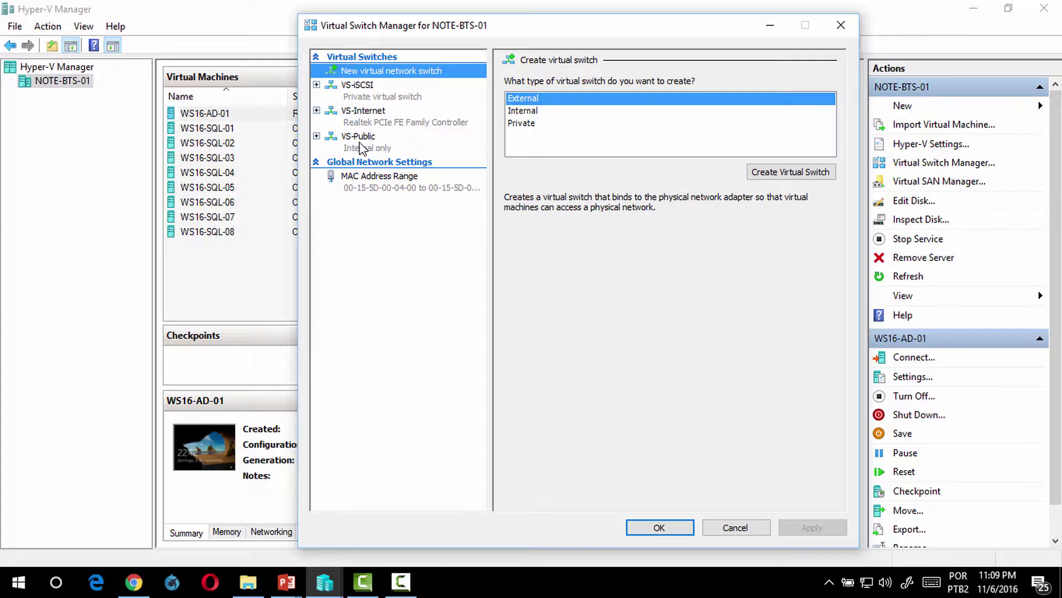
{"action": "left_click", "coordinate": [543, 117]}
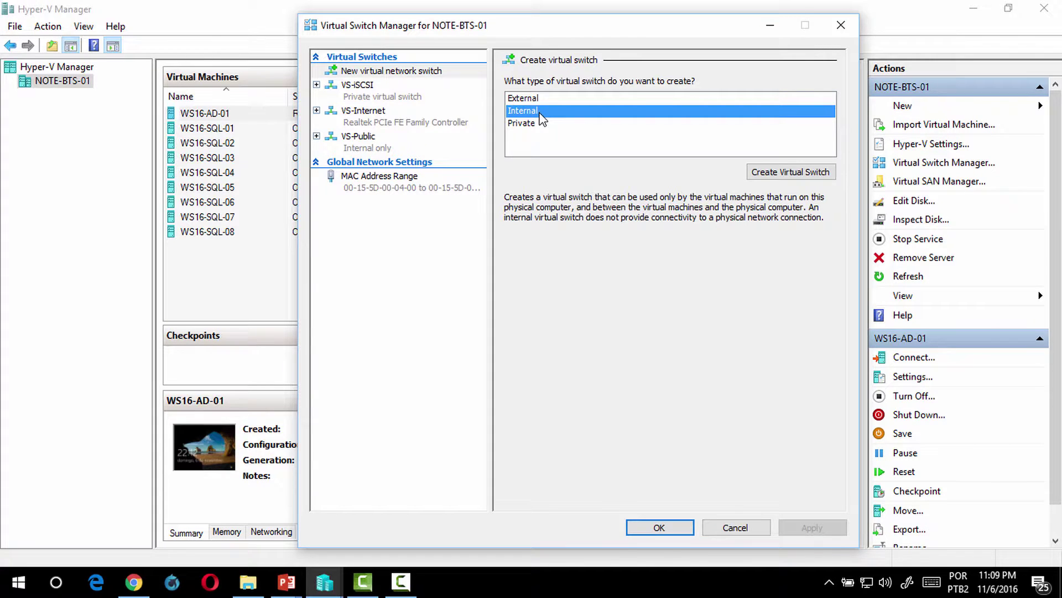
{"action": "left_click", "coordinate": [815, 173]}
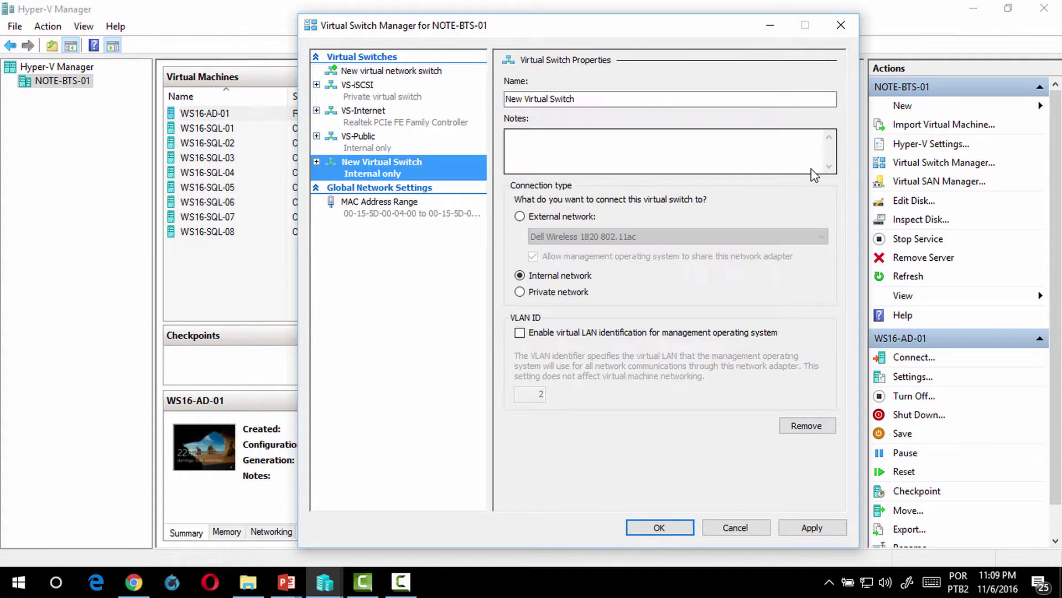
{"action": "left_click_drag", "start_coordinate": [585, 100], "coordinate": [501, 100]}
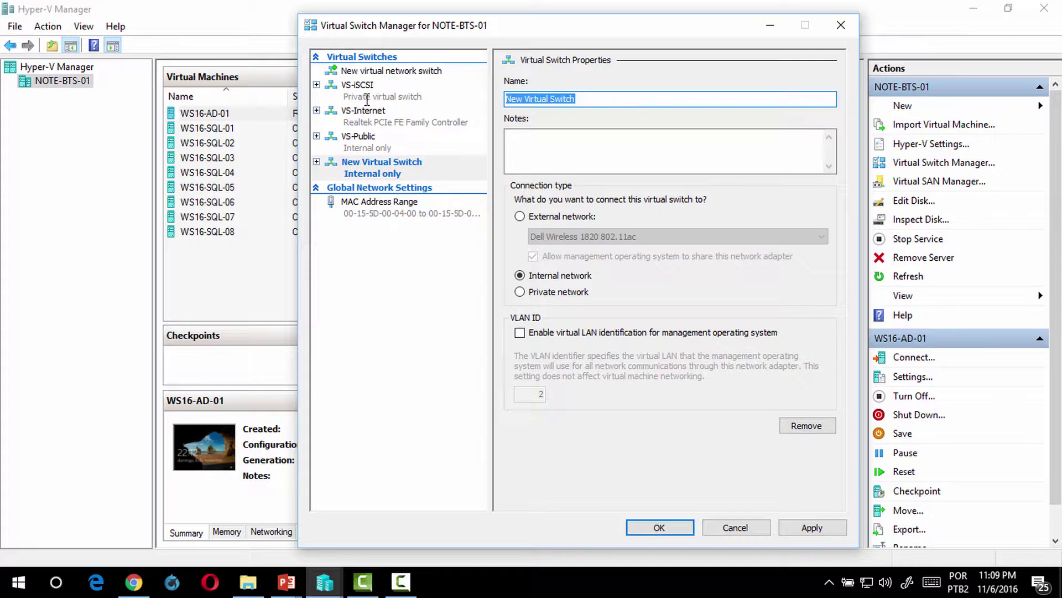
{"action": "type", "text": "VS"}
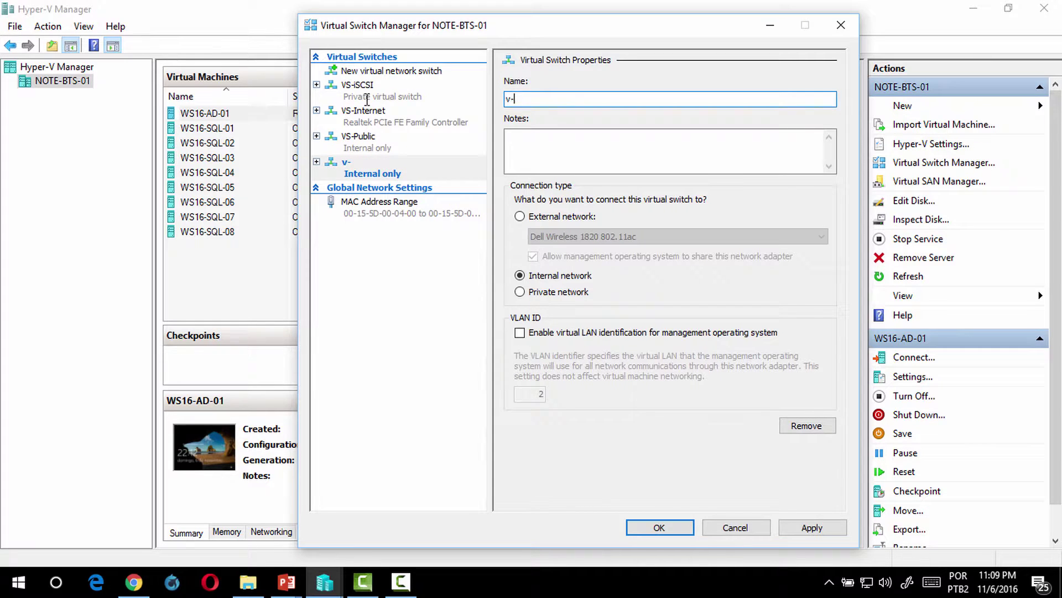
{"action": "type", "text": "-HB"}
{"action": "left_click", "coordinate": [658, 528]}
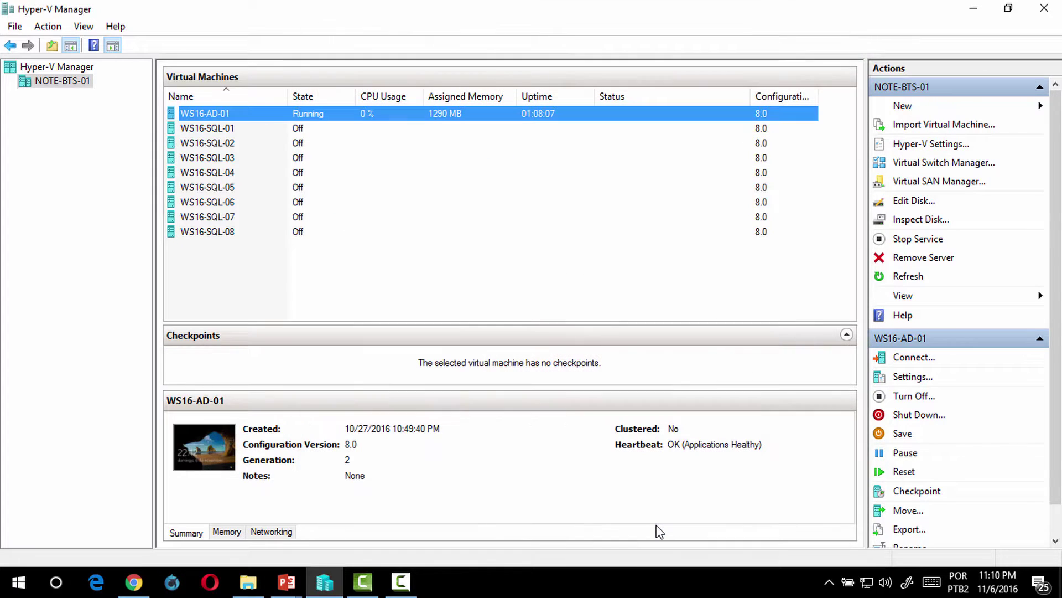
- Connect to the WS16-AD-01 virtual machine at 1366 by 768 pixels and sign in with the account password
{"action": "double_click", "coordinate": [264, 118]}
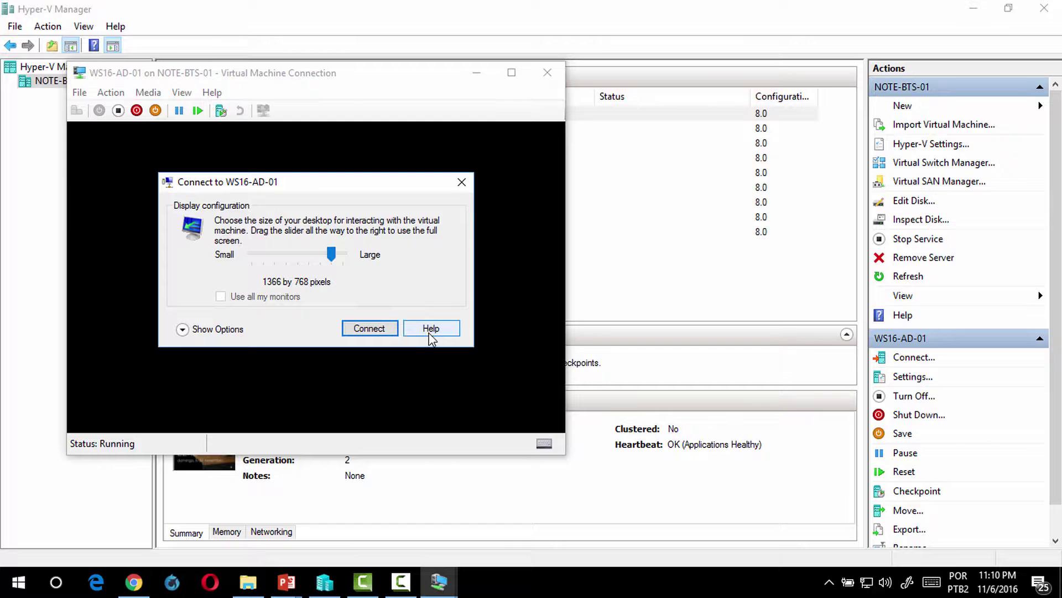
{"action": "left_click", "coordinate": [381, 332]}
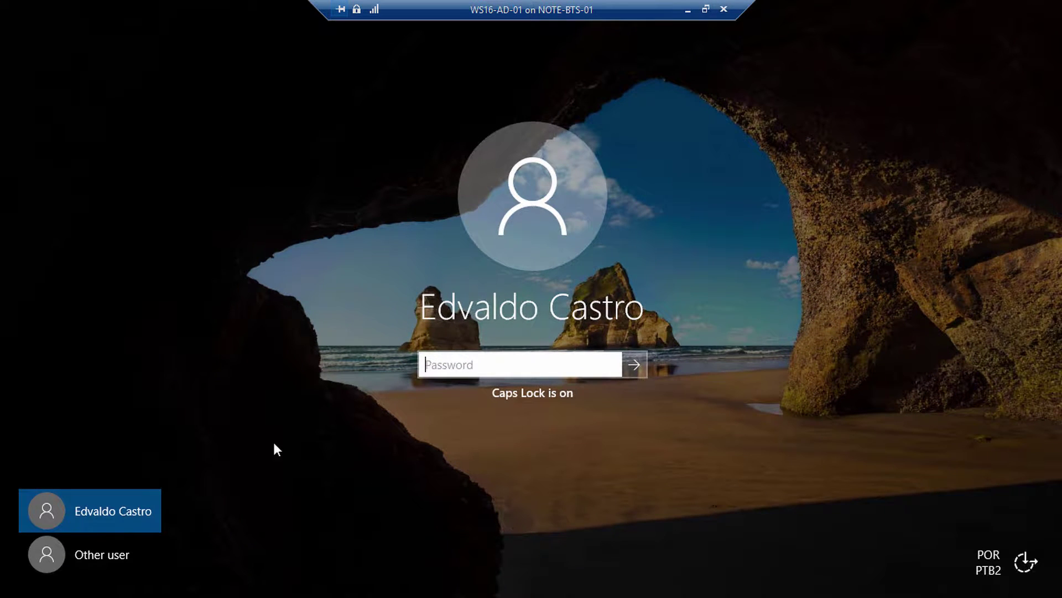
{"action": "type", "text": "••••••••"}
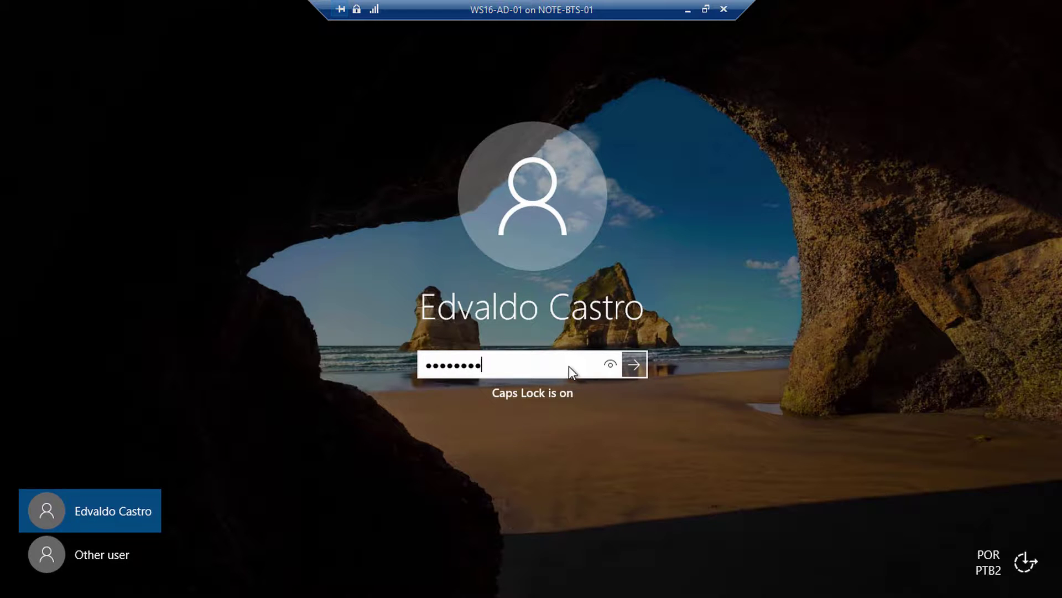
{"action": "key", "text": "Return"}
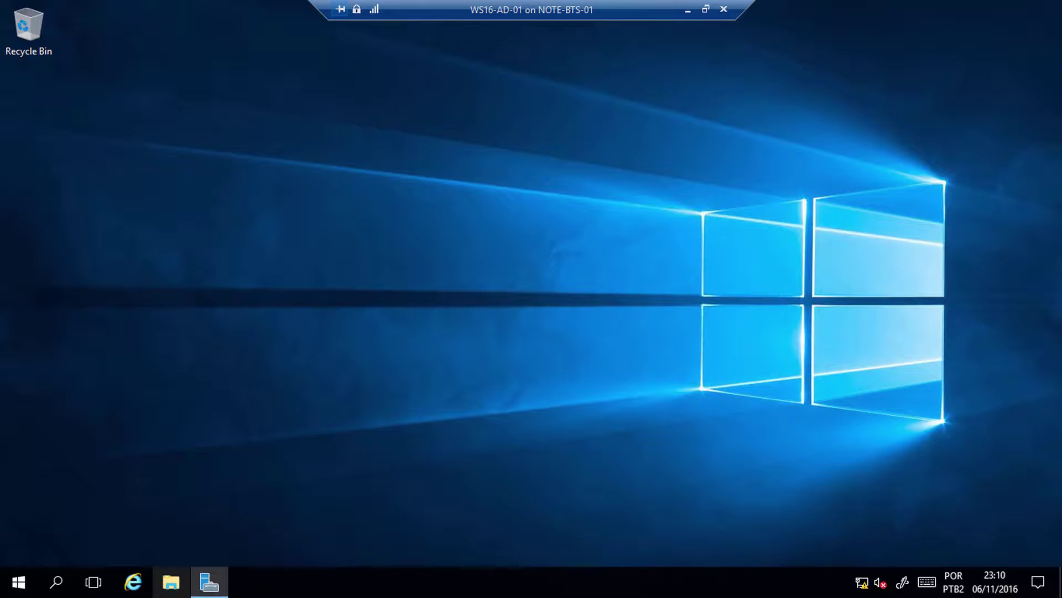
{"action": "right_click", "coordinate": [862, 583]}
{"action": "left_click", "coordinate": [888, 568]}
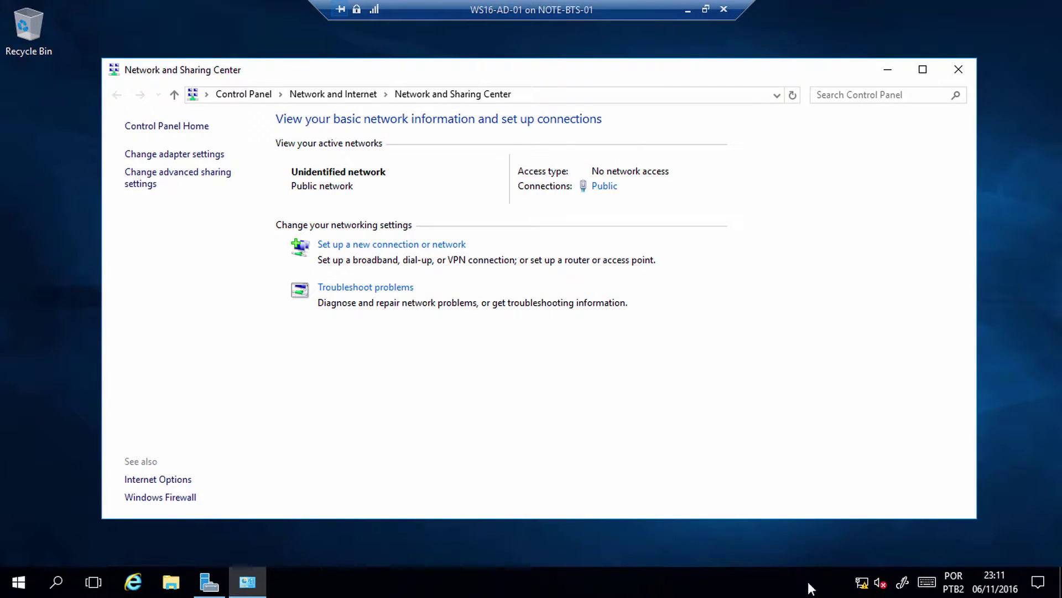
{"action": "left_click", "coordinate": [959, 69]}
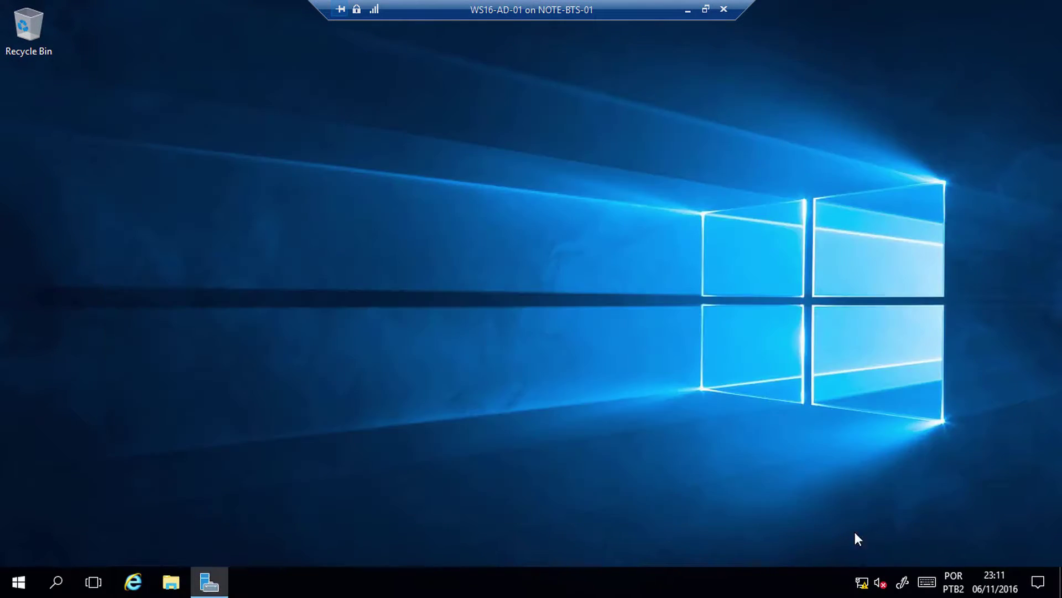
- Examine the TCP/IPv4 address and DNS settings of the Public network connection, leaving them without changes
{"action": "right_click", "coordinate": [862, 581]}
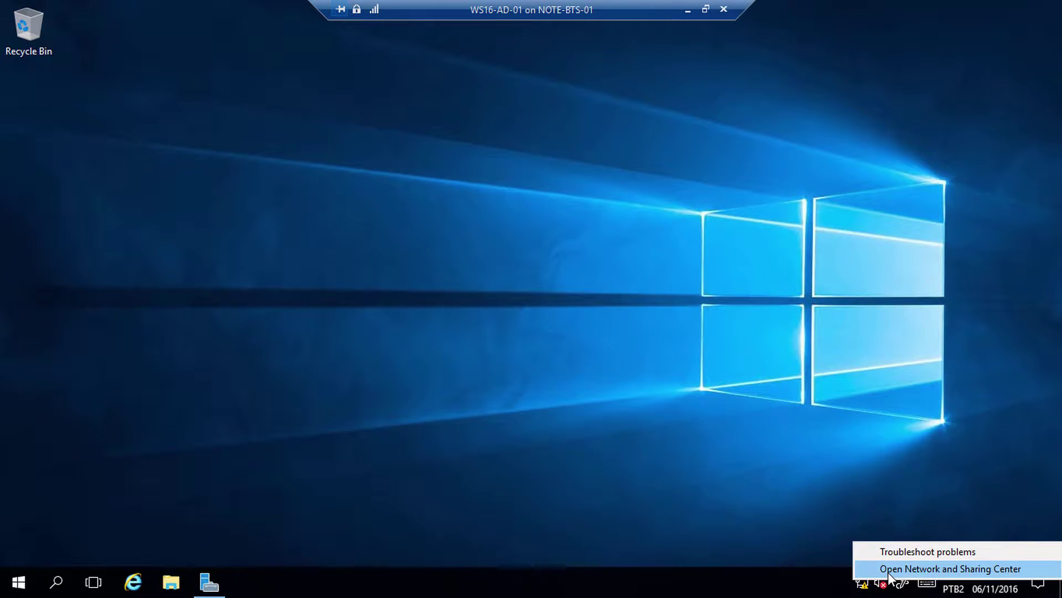
{"action": "left_click", "coordinate": [889, 570]}
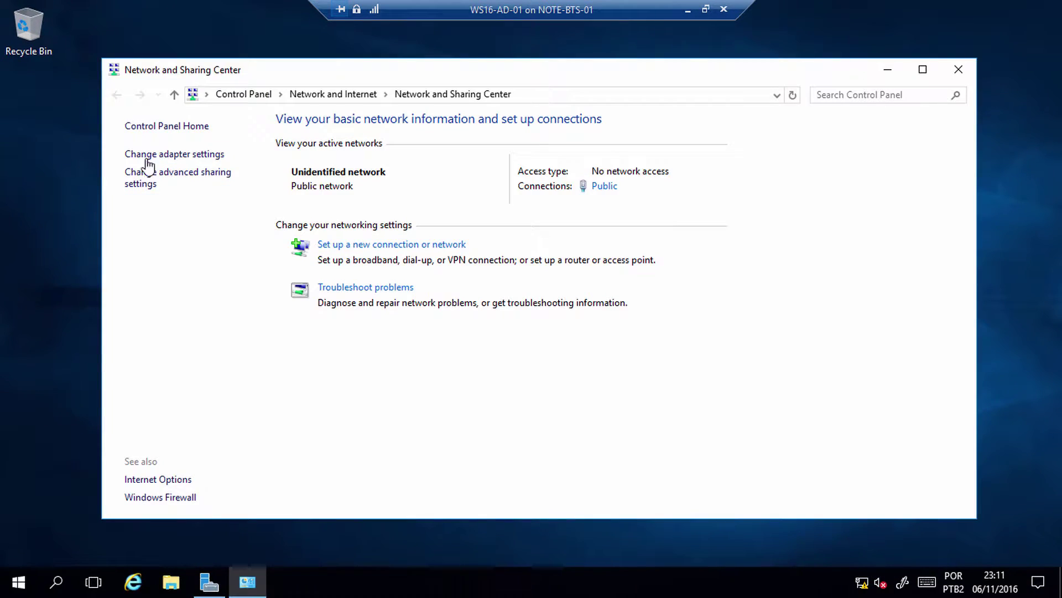
{"action": "left_click", "coordinate": [169, 157]}
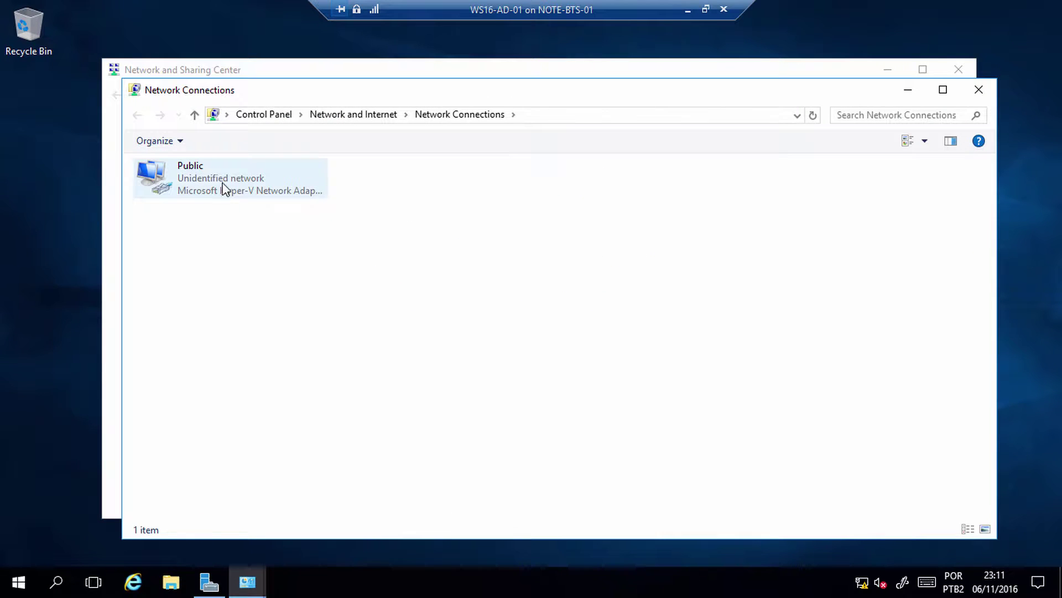
{"action": "left_click", "coordinate": [196, 184]}
{"action": "right_click", "coordinate": [197, 182]}
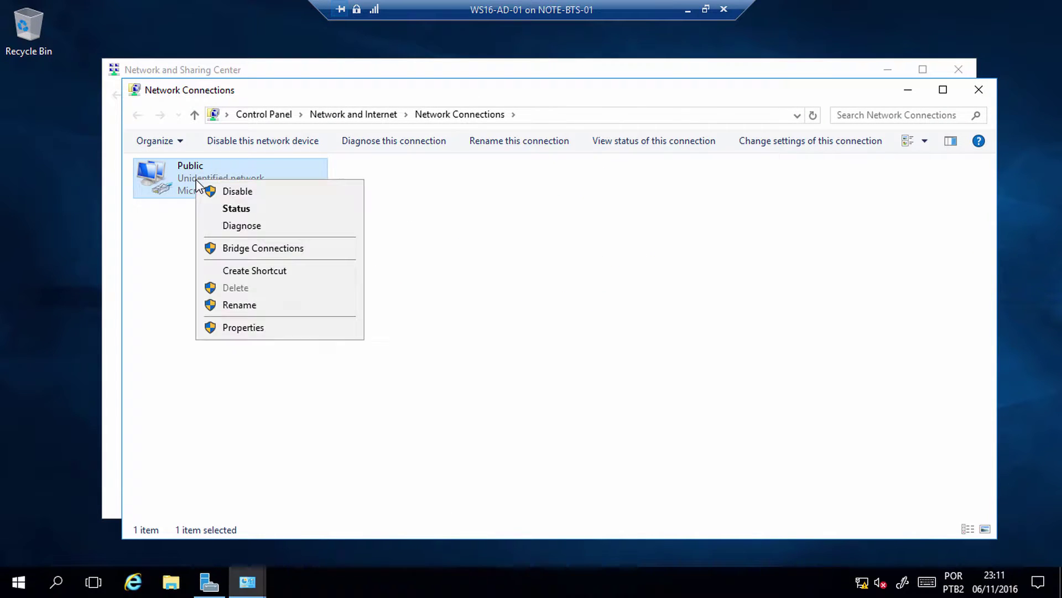
{"action": "left_click", "coordinate": [268, 330]}
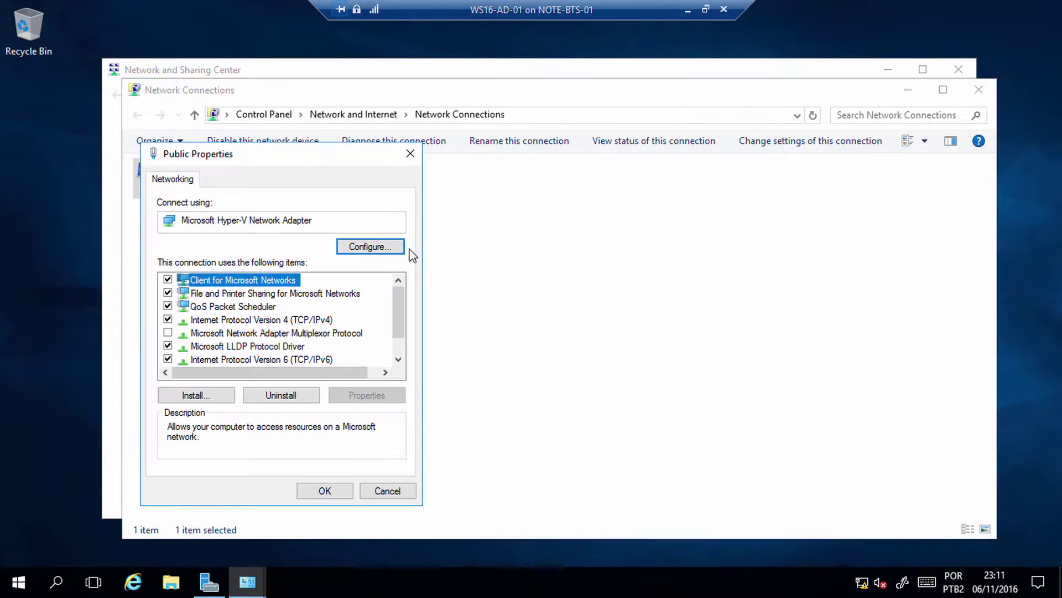
{"action": "left_click", "coordinate": [313, 320]}
{"action": "left_click", "coordinate": [376, 398]}
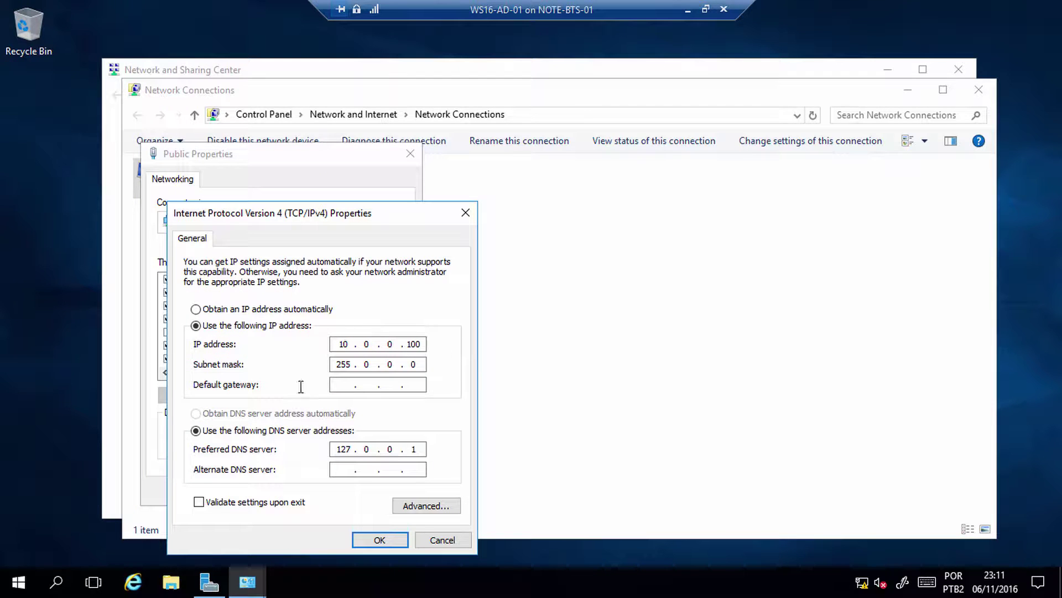
{"action": "left_click_drag", "start_coordinate": [417, 224], "coordinate": [684, 169]}
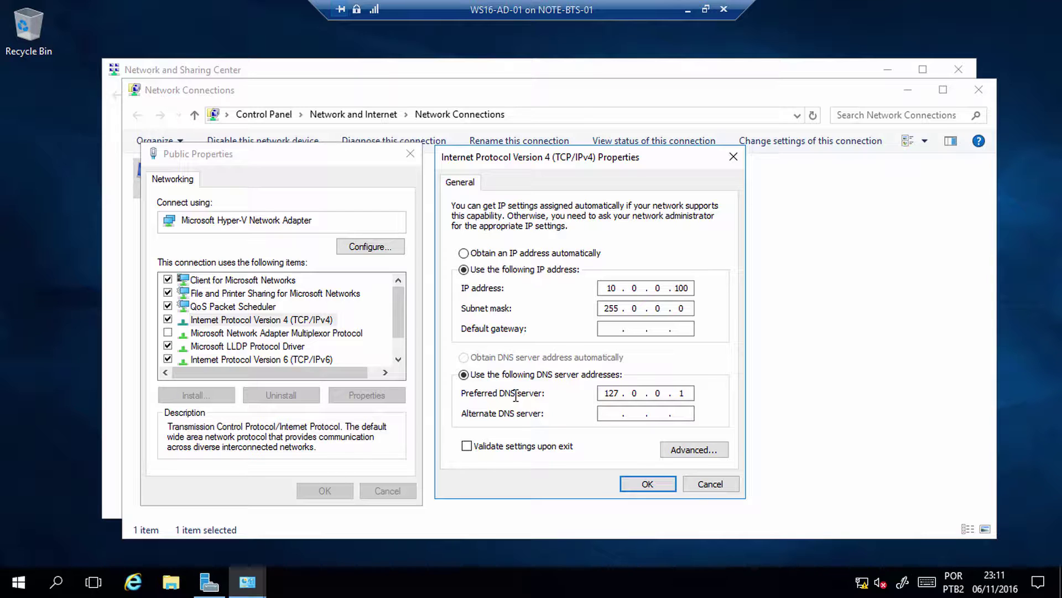
{"action": "left_click", "coordinate": [712, 486]}
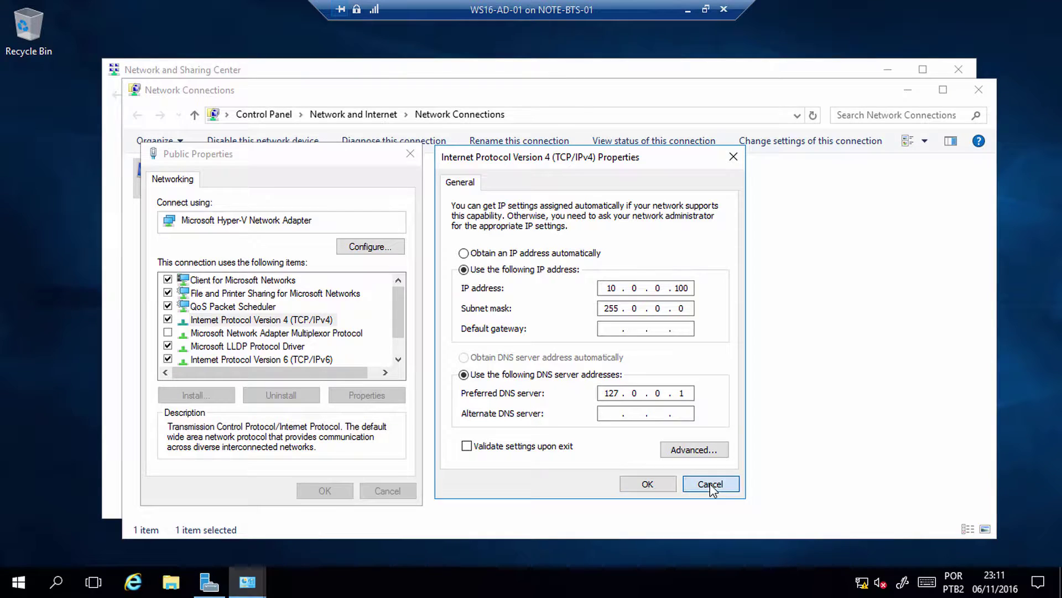
- Check the File and Printer Sharing and TCP/IPv6 items of the Public connection, and close its properties without saving
{"action": "left_click", "coordinate": [281, 296]}
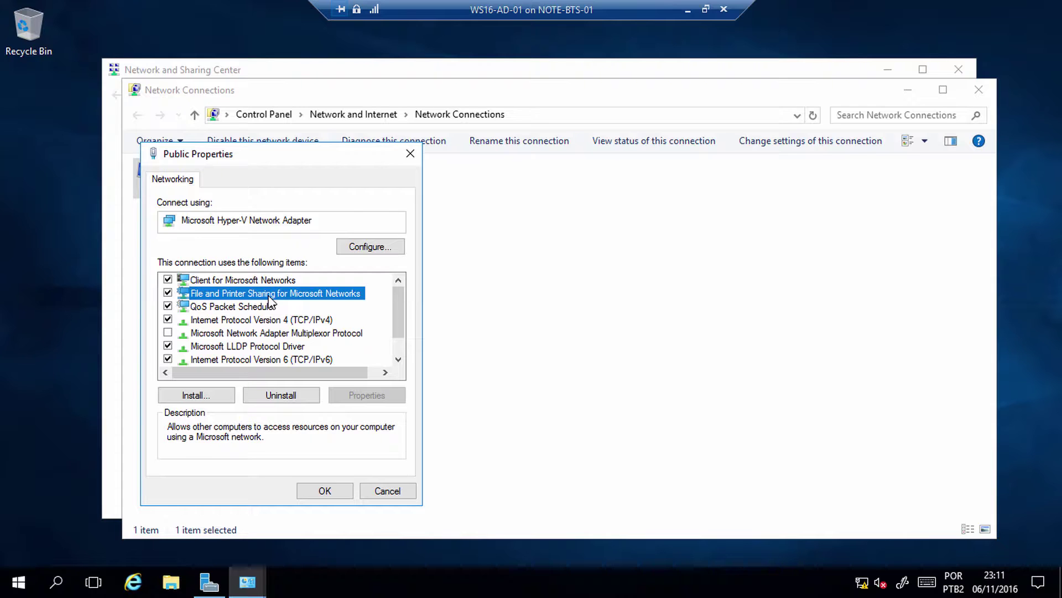
{"action": "left_click", "coordinate": [300, 357]}
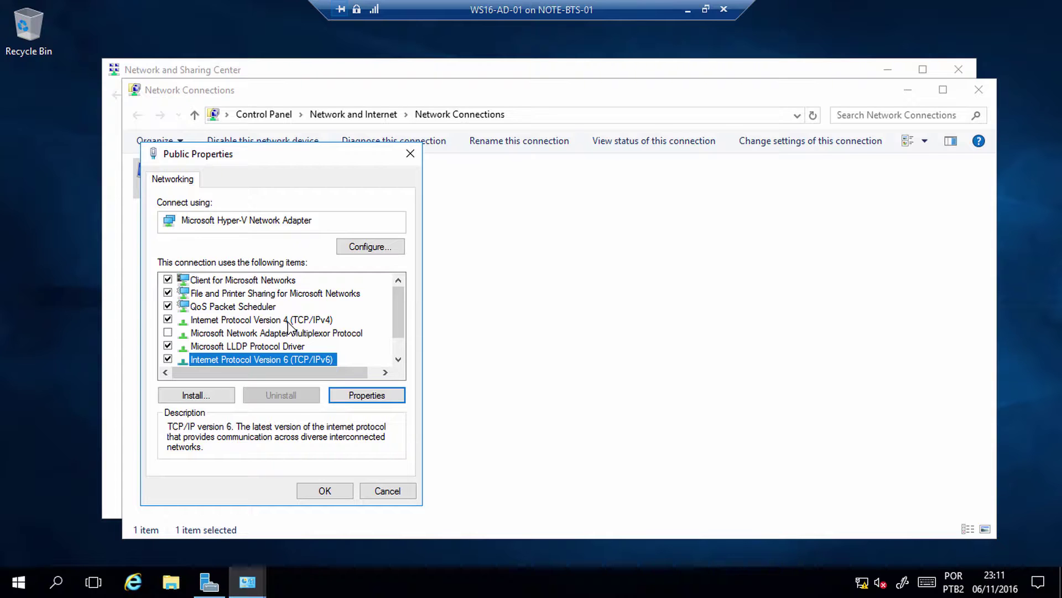
{"action": "left_click", "coordinate": [396, 493]}
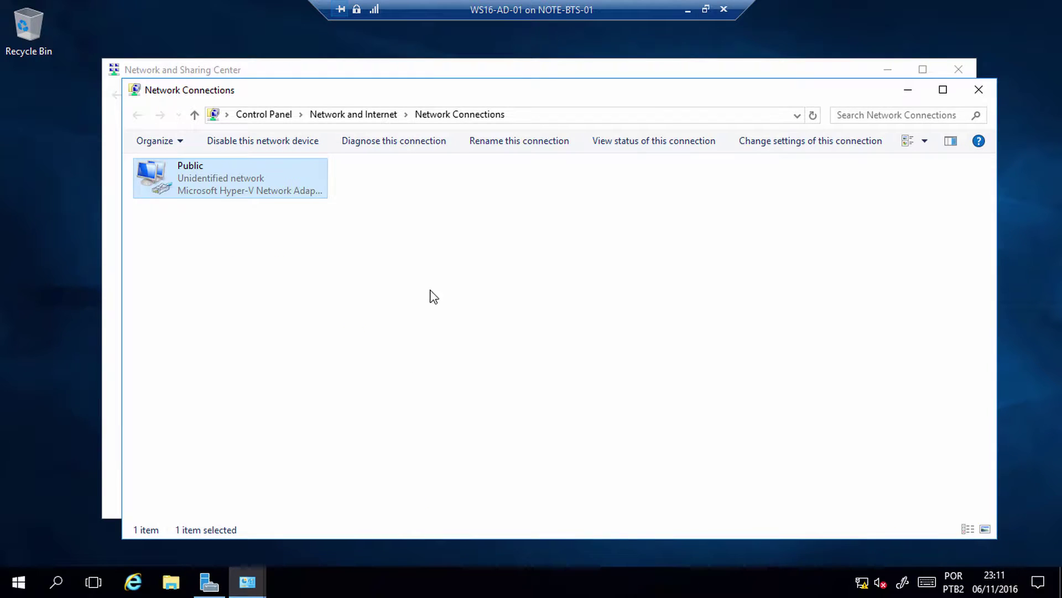
{"action": "left_click", "coordinate": [205, 250]}
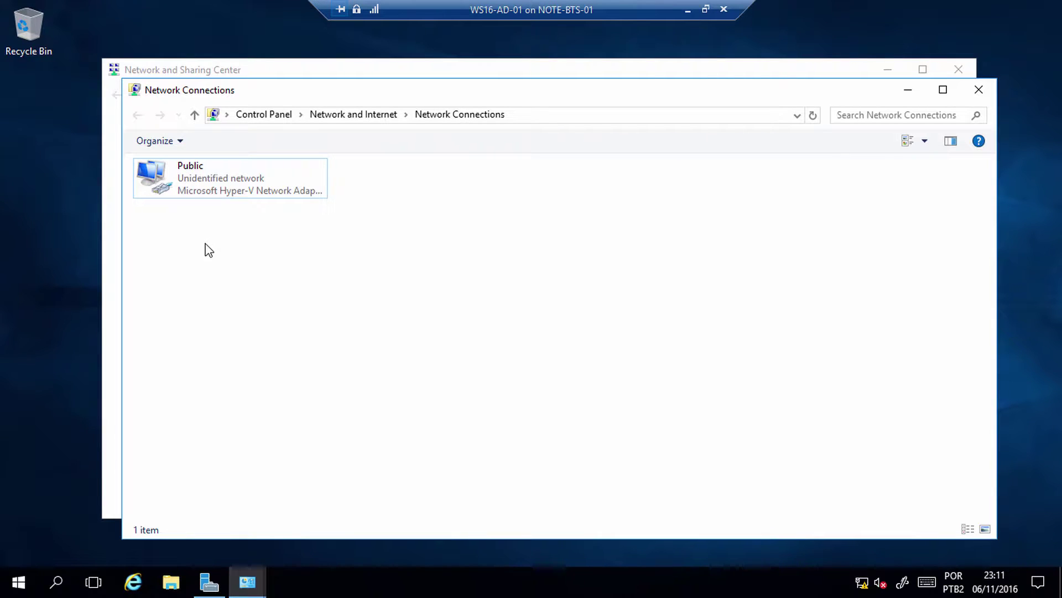
{"action": "left_click", "coordinate": [217, 193]}
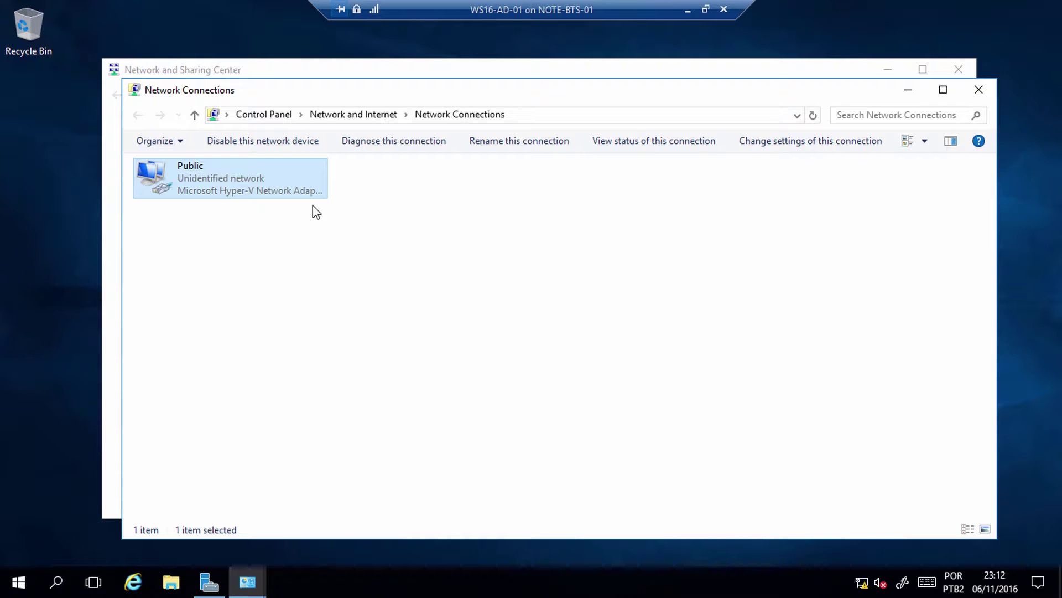
- Add a network adapter to the WS16-AD-01 virtual machine in Hyper-V Manager, connect it to VS-iSCSI, and save the settings
{"action": "left_click", "coordinate": [688, 9]}
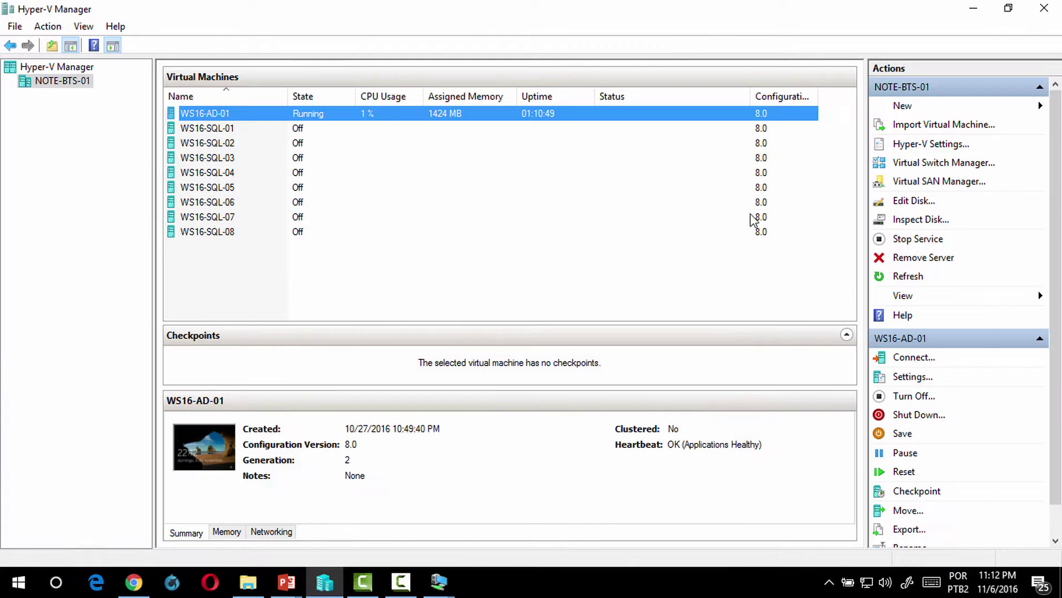
{"action": "right_click", "coordinate": [265, 117]}
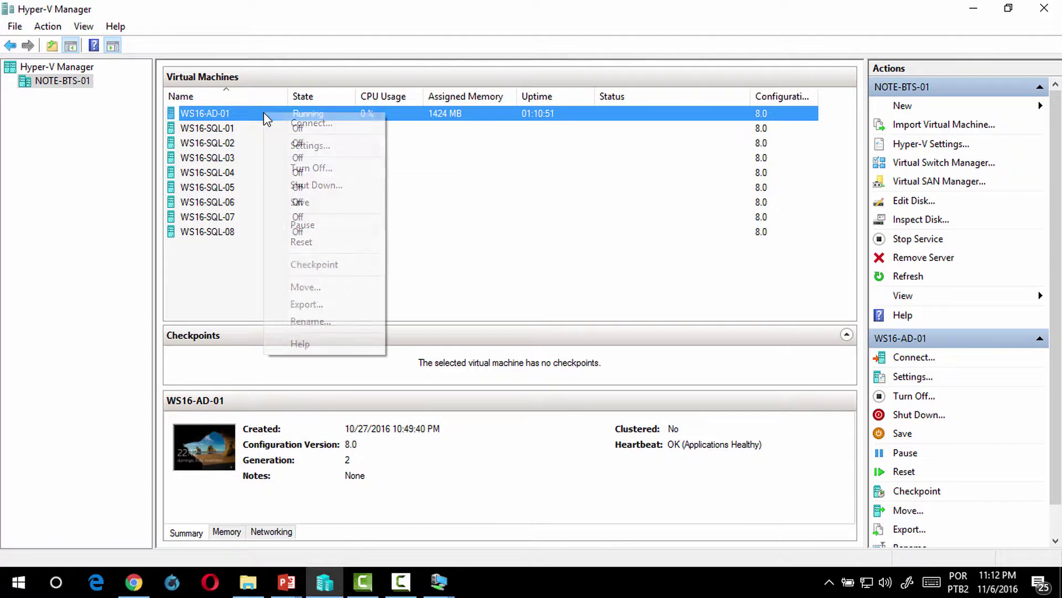
{"action": "left_click", "coordinate": [279, 144]}
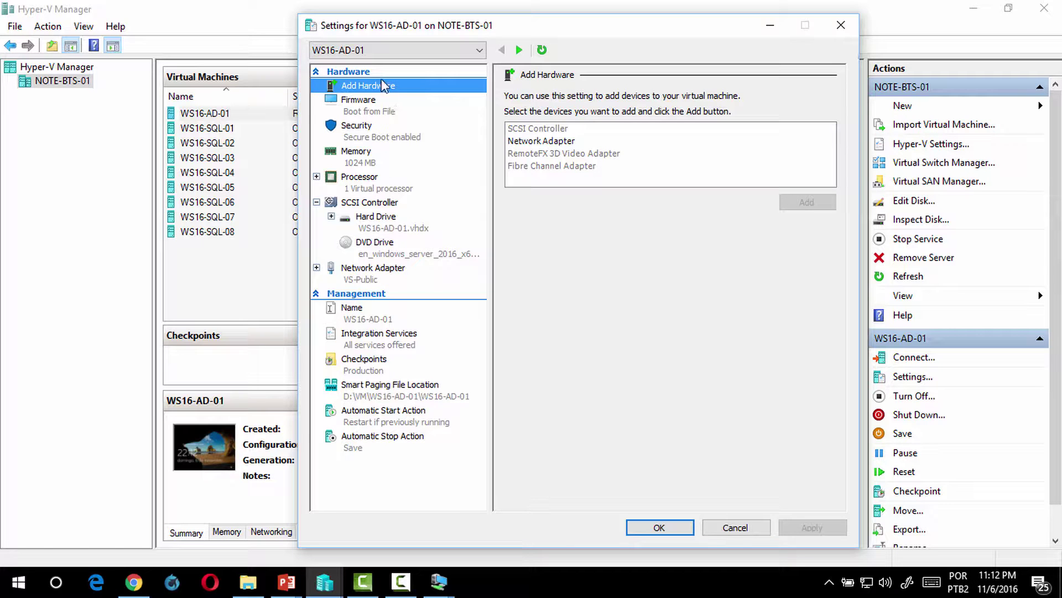
{"action": "left_click", "coordinate": [567, 143]}
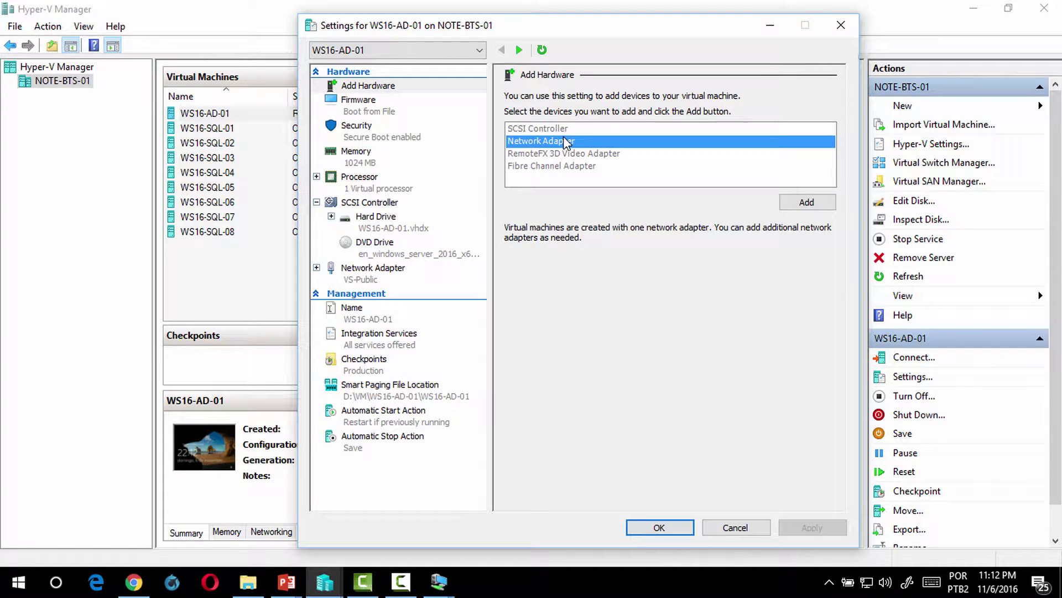
{"action": "left_click", "coordinate": [803, 203]}
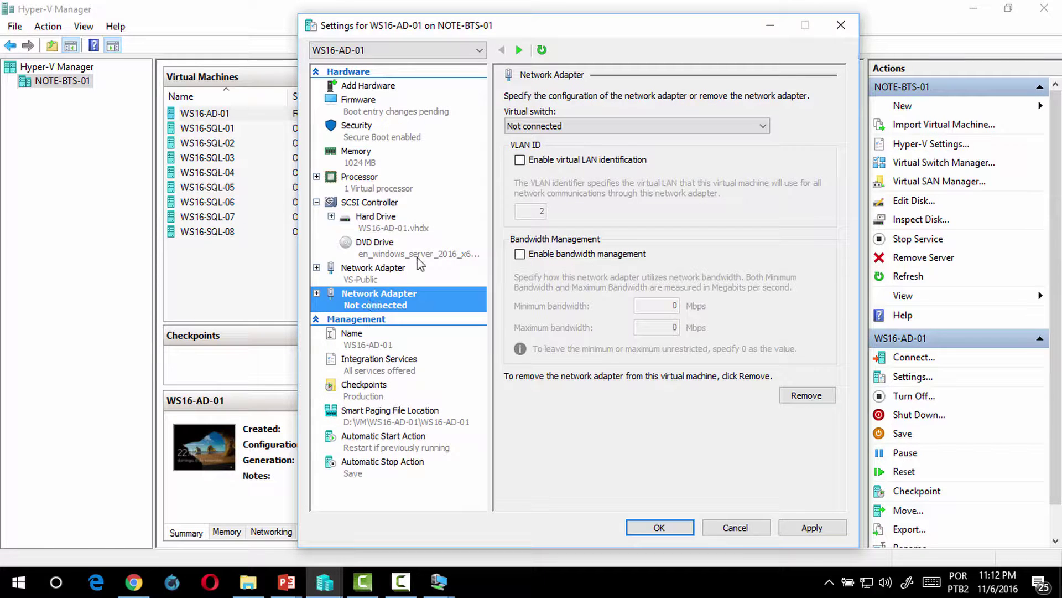
{"action": "left_click", "coordinate": [608, 126]}
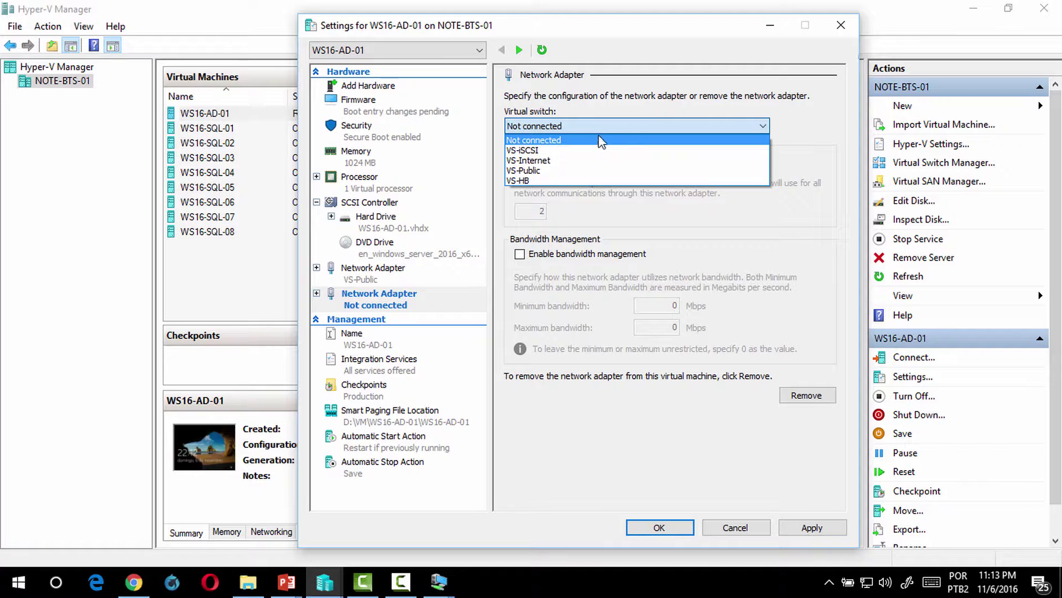
{"action": "left_click", "coordinate": [597, 150]}
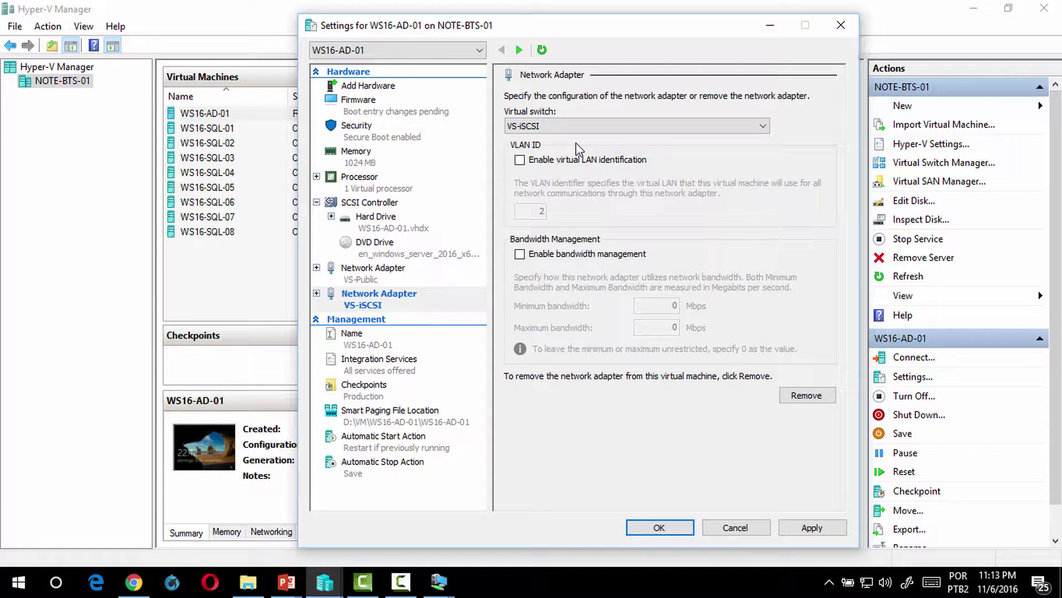
{"action": "left_click", "coordinate": [648, 525]}
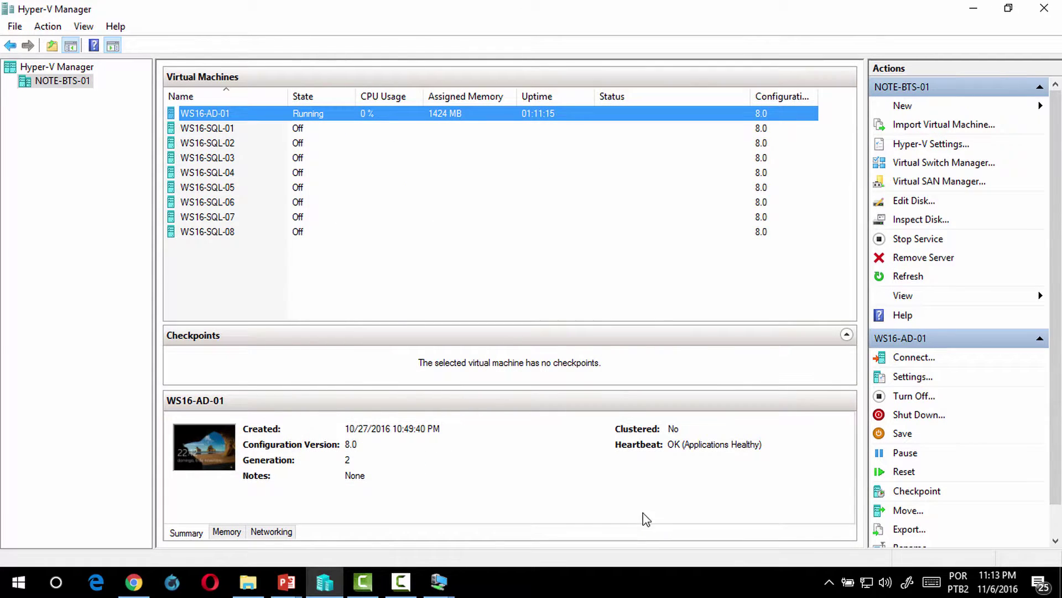
- Dismiss the leftover connection prompt for WS16-AD-01 and return to its signed-in session in full screen
{"action": "mouse_move", "coordinate": [447, 581]}
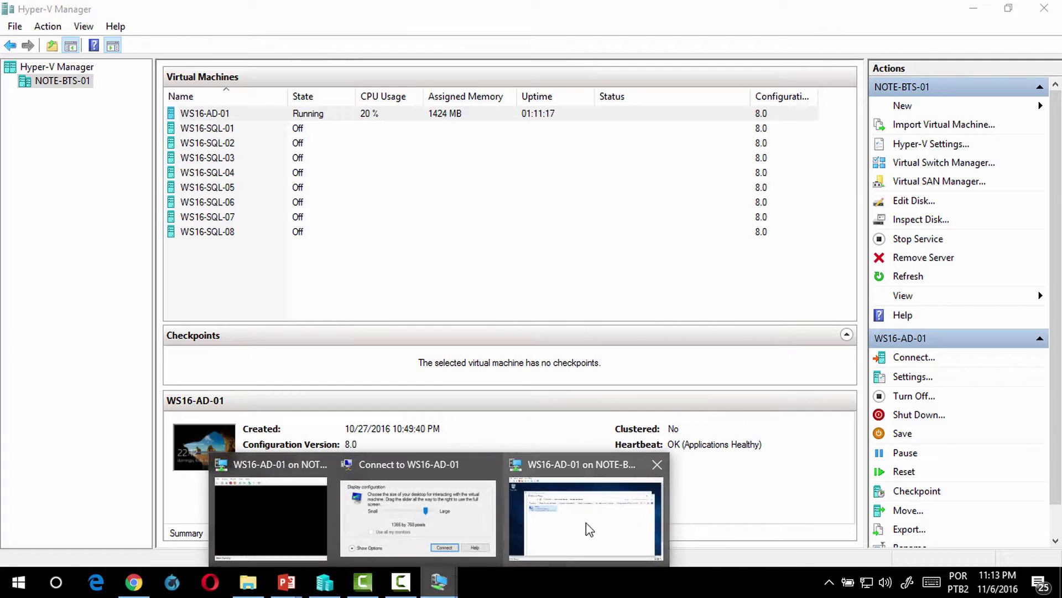
{"action": "left_click", "coordinate": [487, 473]}
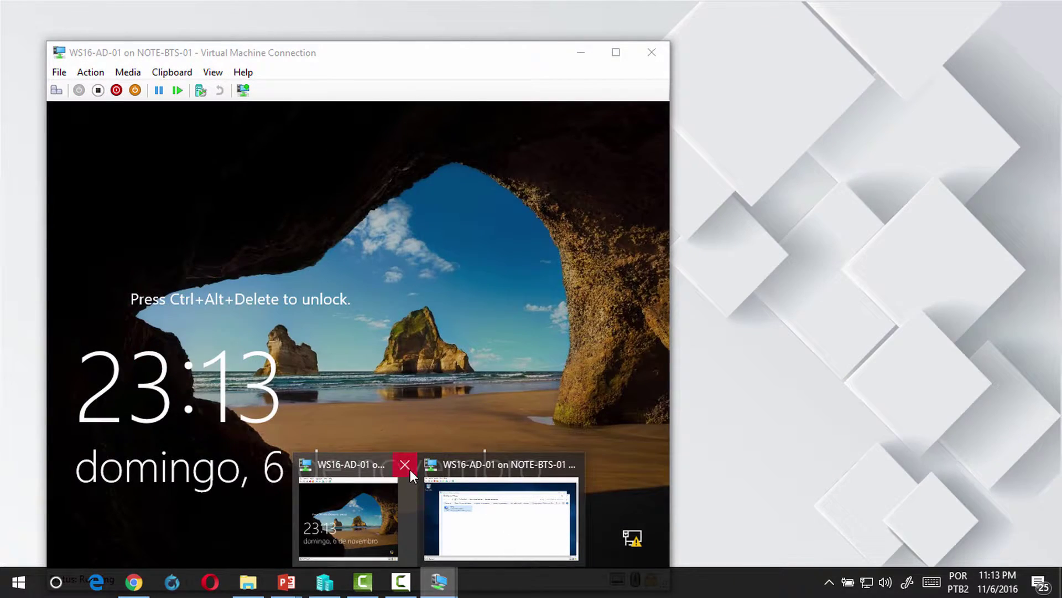
{"action": "left_click", "coordinate": [410, 469]}
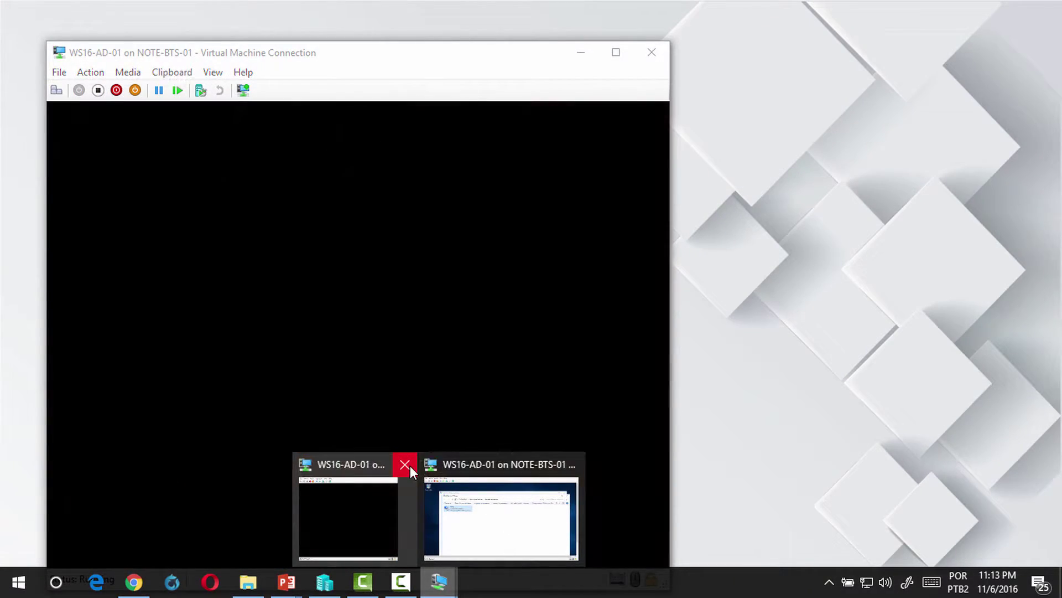
{"action": "left_click", "coordinate": [437, 506]}
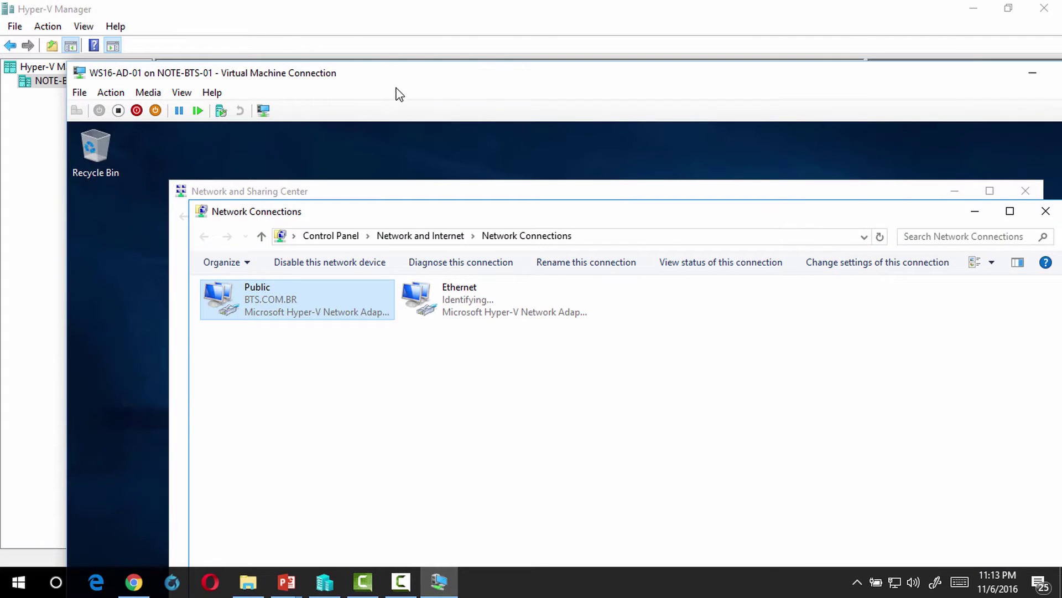
{"action": "double_click", "coordinate": [475, 81]}
- Assign the static IPv4 address 10.1.0.100 to the Ethernet connection, leaving the gateway and DNS servers blank, and save its properties
{"action": "left_click", "coordinate": [455, 297]}
{"action": "left_click", "coordinate": [396, 176]}
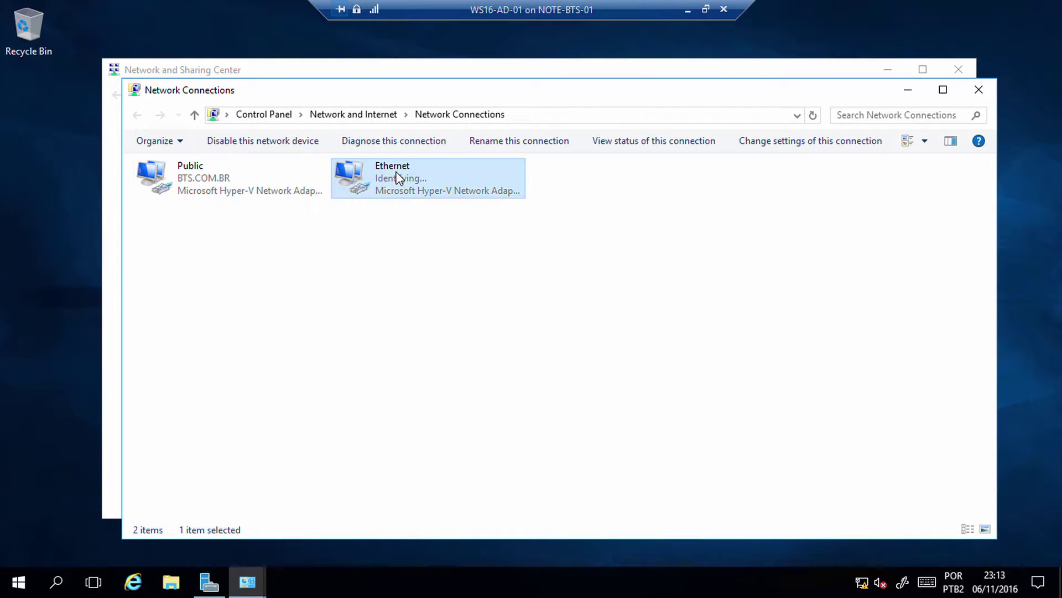
{"action": "right_click", "coordinate": [393, 178]}
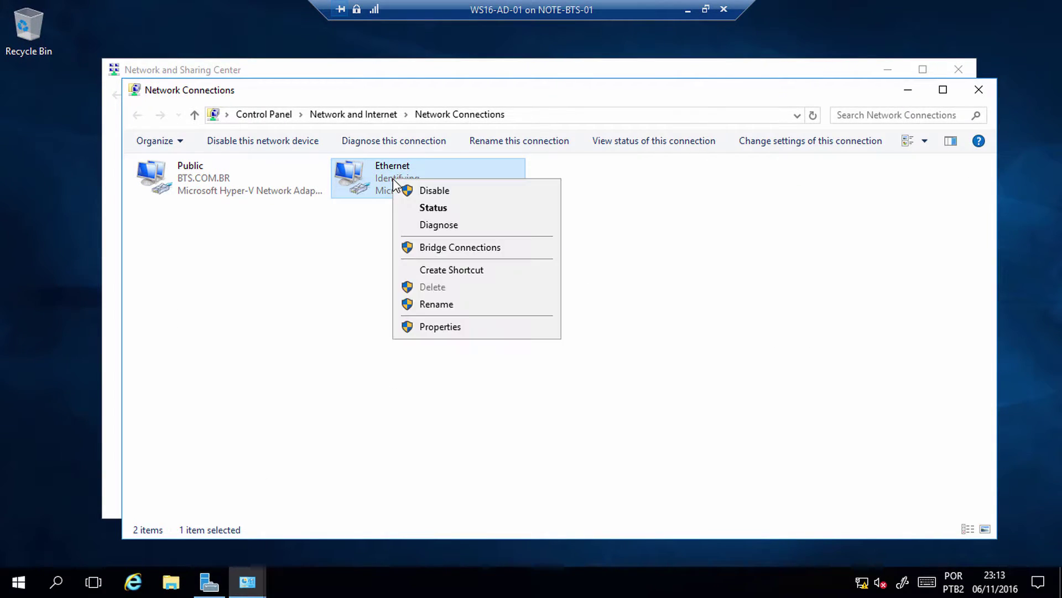
{"action": "left_click", "coordinate": [473, 329]}
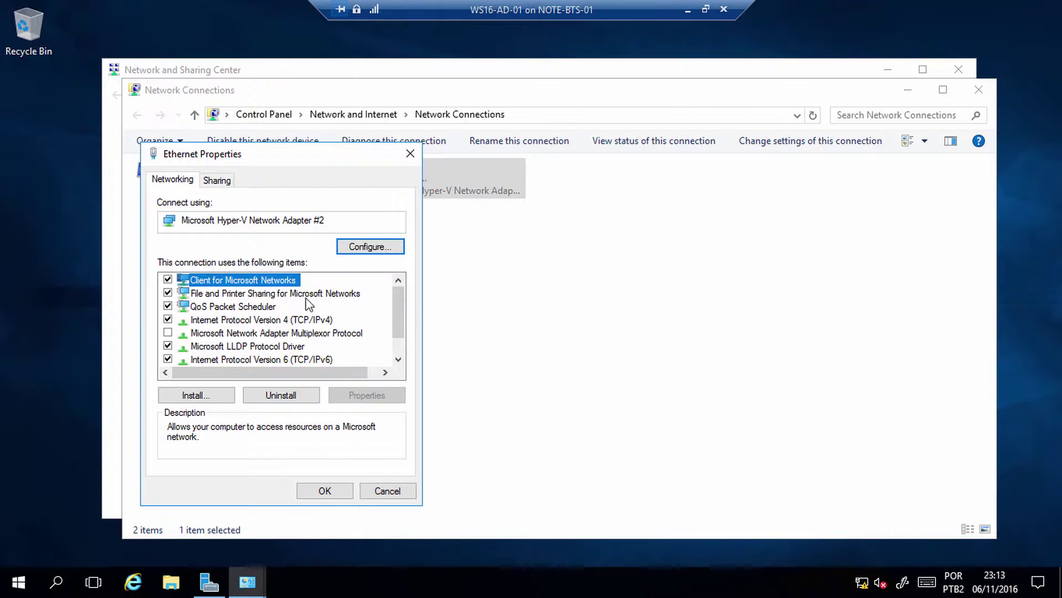
{"action": "left_click", "coordinate": [322, 321]}
{"action": "left_click", "coordinate": [367, 396]}
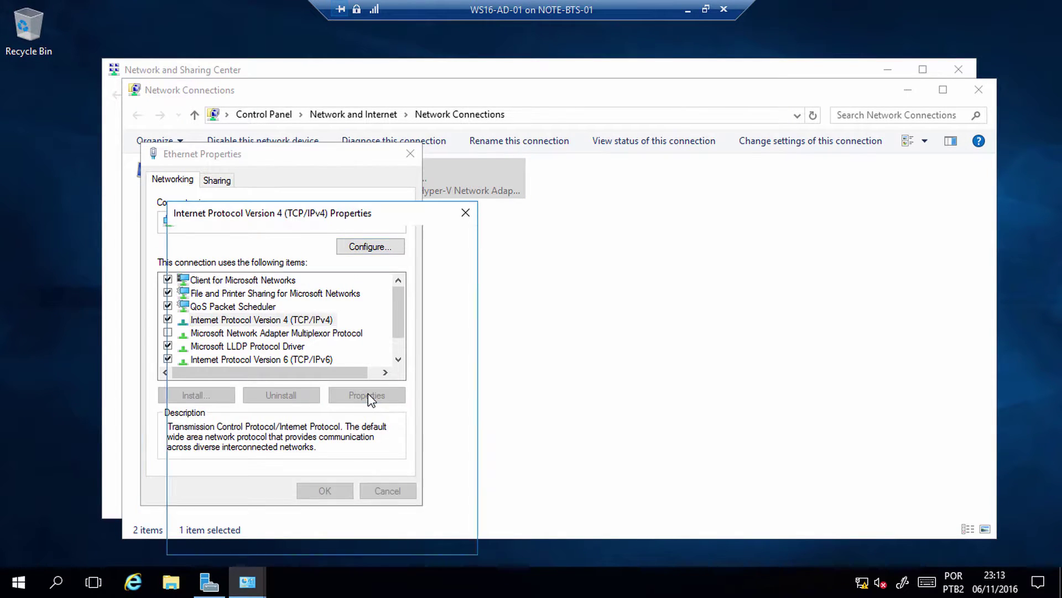
{"action": "left_click", "coordinate": [266, 326]}
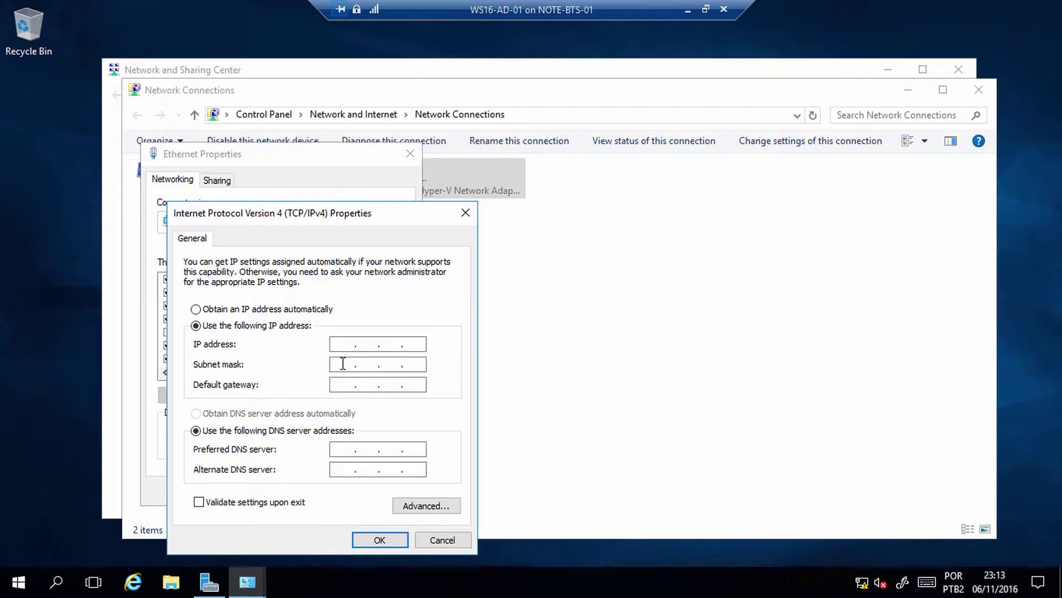
{"action": "type", "text": "10.1.0.100"}
{"action": "key", "text": "Tab"}
{"action": "left_click", "coordinate": [365, 540]}
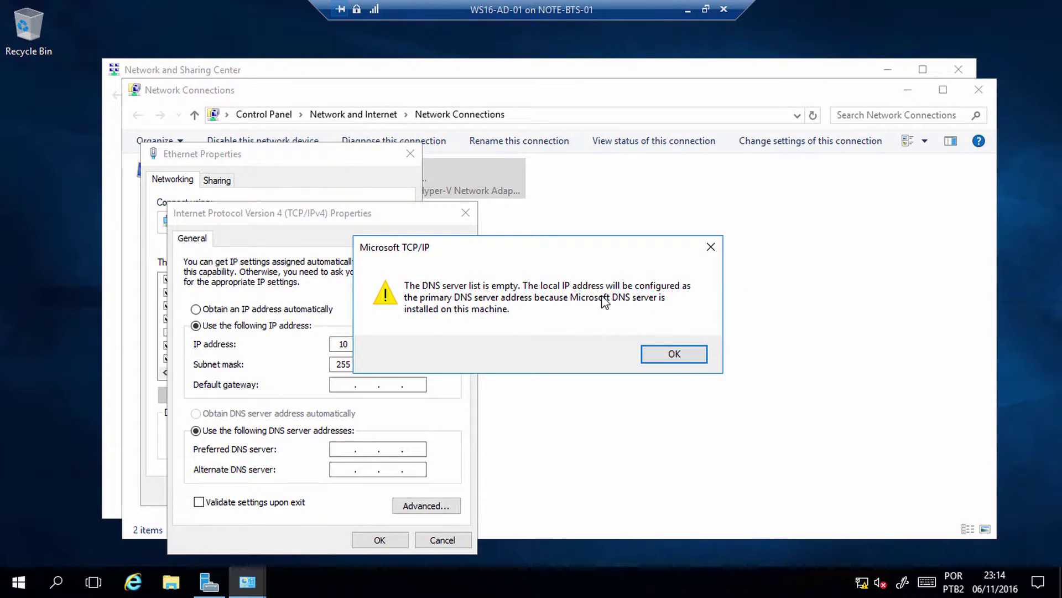
{"action": "left_click", "coordinate": [668, 354]}
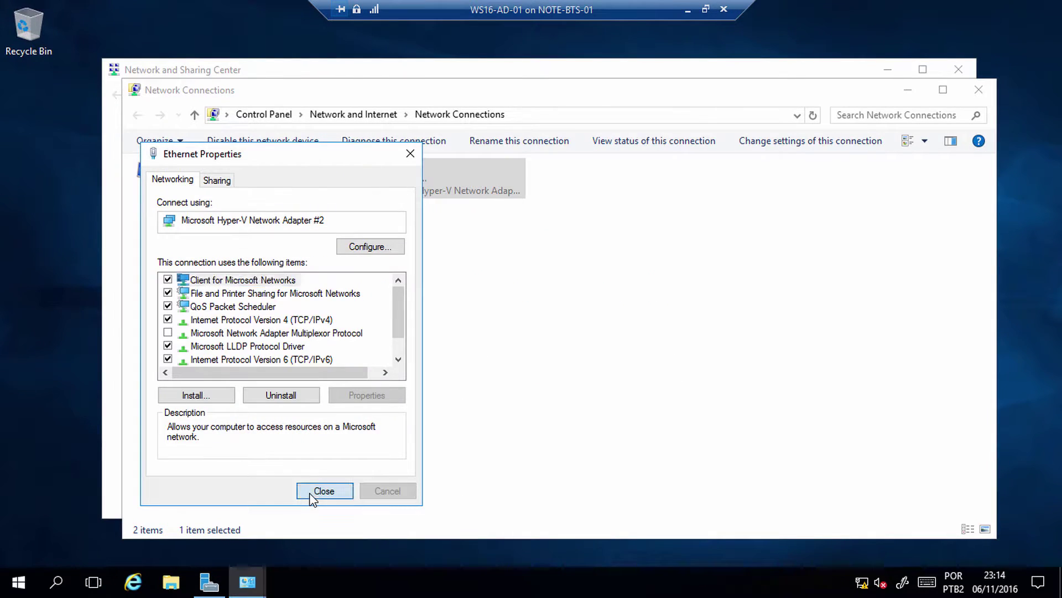
{"action": "left_click", "coordinate": [312, 488]}
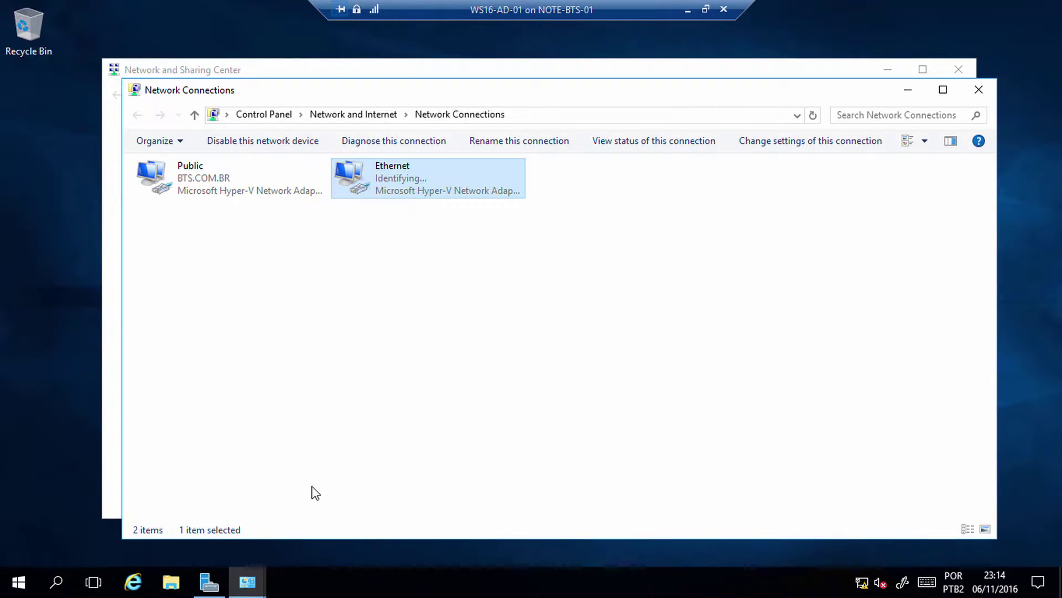
{"action": "right_click", "coordinate": [414, 171]}
{"action": "left_click", "coordinate": [459, 325]}
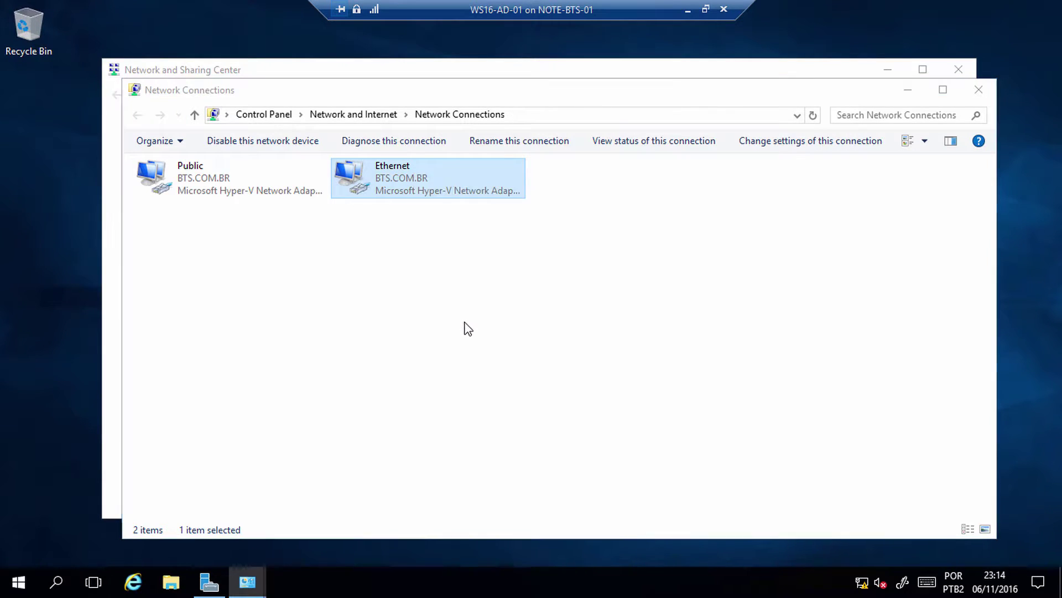
{"action": "left_click", "coordinate": [410, 153]}
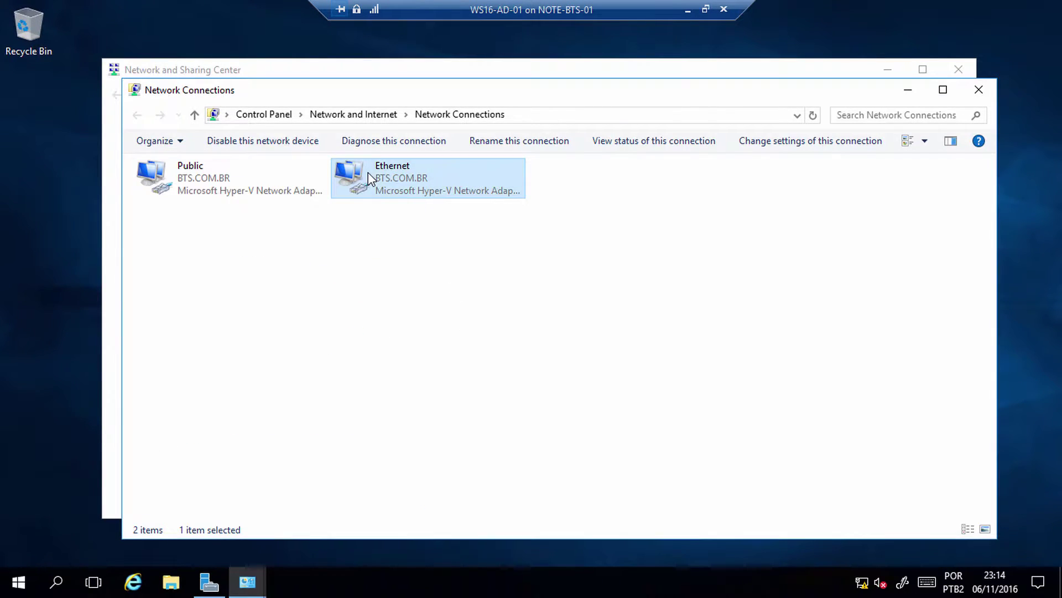
- Rename the Ethernet connection as iSCSI
{"action": "right_click", "coordinate": [367, 171]}
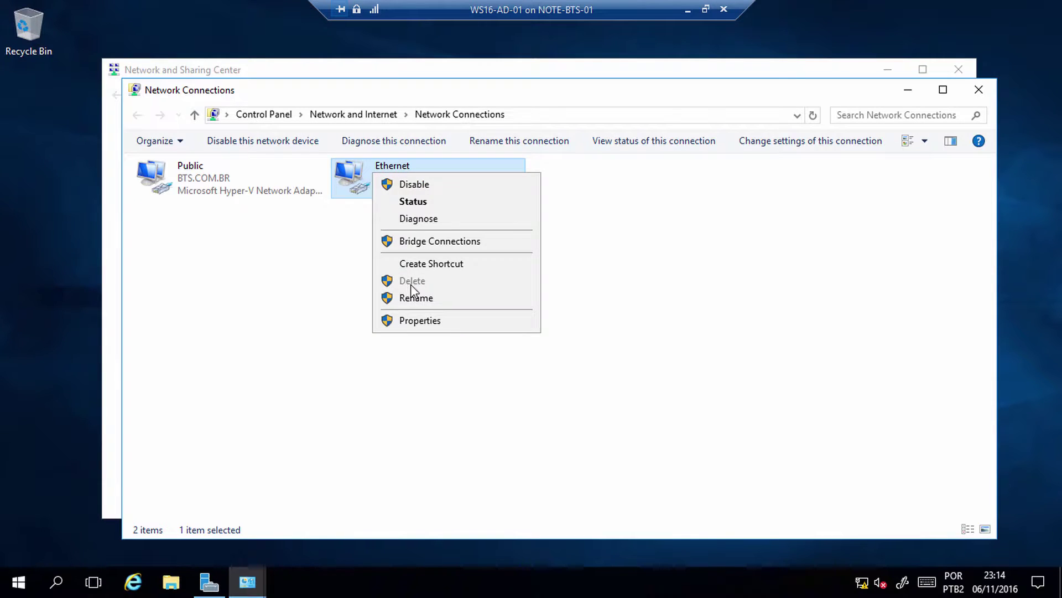
{"action": "left_click", "coordinate": [414, 298]}
{"action": "type", "text": "iSC"}
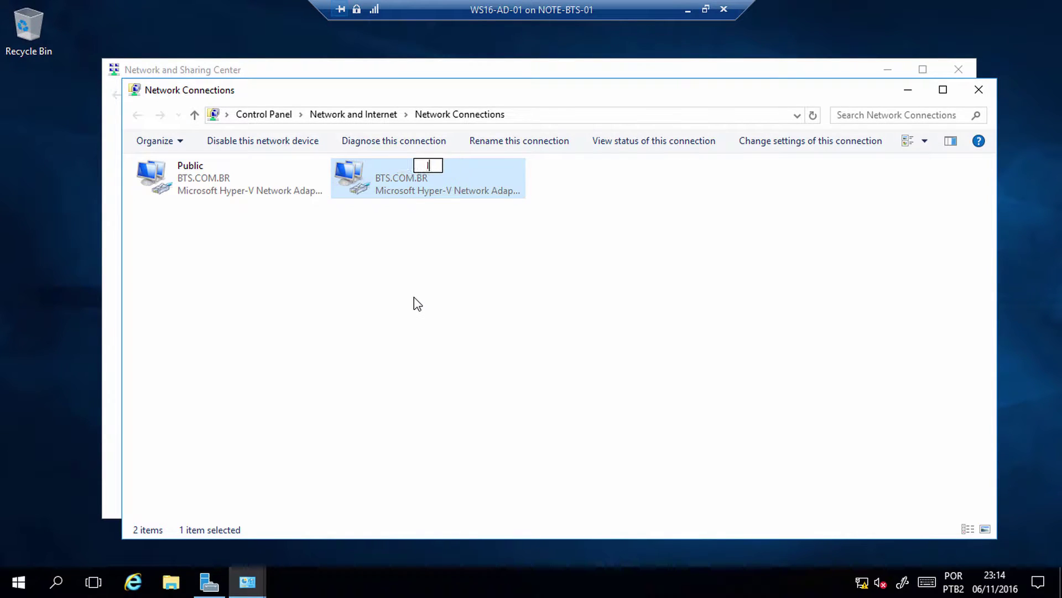
{"action": "type", "text": "SI"}
{"action": "key", "text": "Return"}
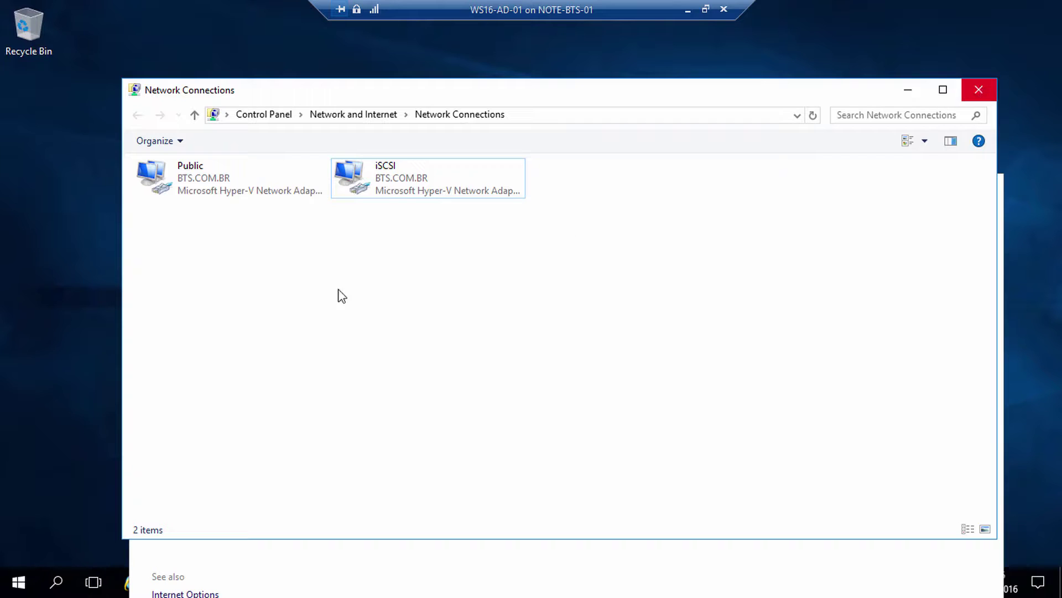
{"action": "left_click_drag", "start_coordinate": [318, 185], "coordinate": [123, 154]}
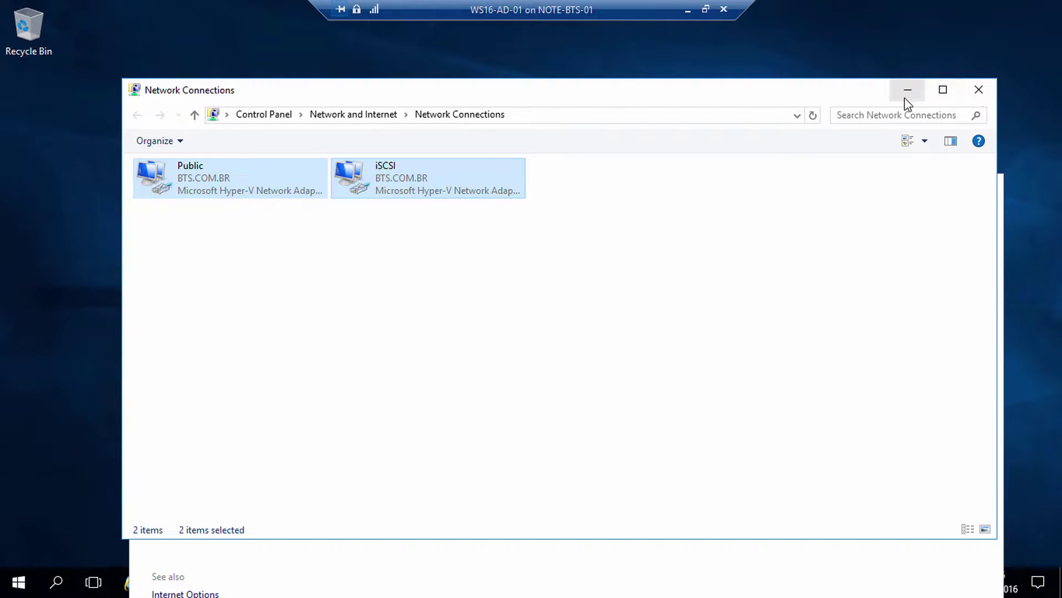
- Return to Hyper-V Manager, open a connection to the WS16-SQL-01 virtual machine, and start it
{"action": "left_click", "coordinate": [688, 9]}
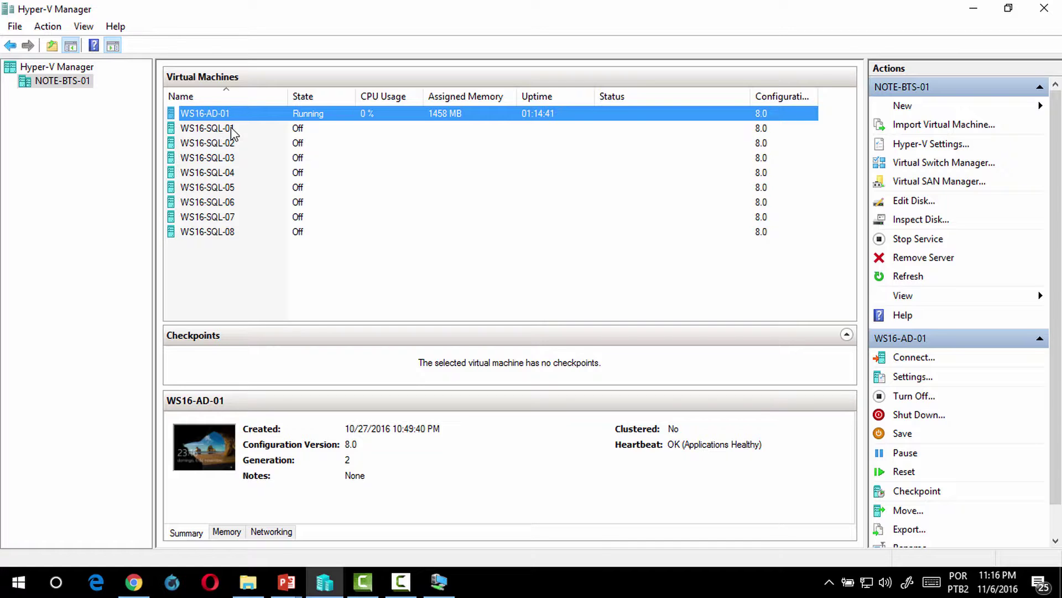
{"action": "left_click", "coordinate": [231, 127]}
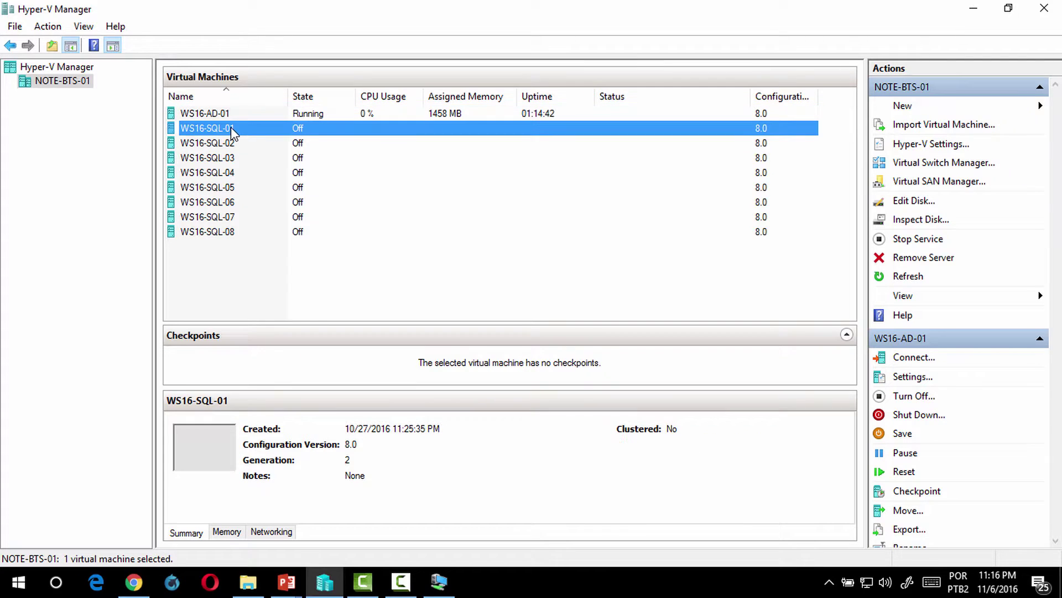
{"action": "right_click", "coordinate": [231, 127]}
{"action": "left_click", "coordinate": [293, 138]}
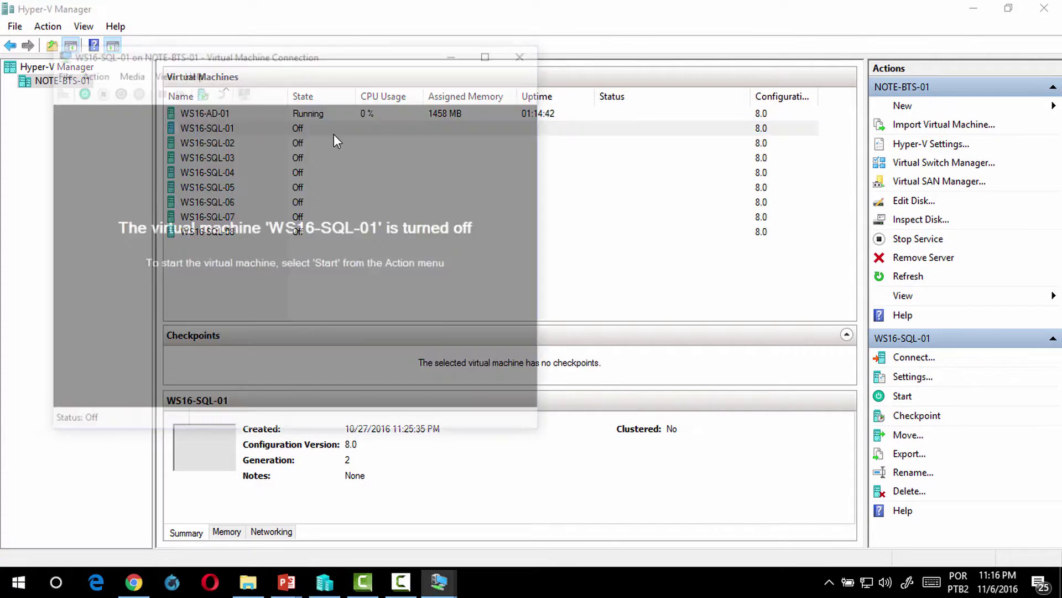
{"action": "left_click", "coordinate": [491, 52]}
{"action": "left_click", "coordinate": [32, 44]}
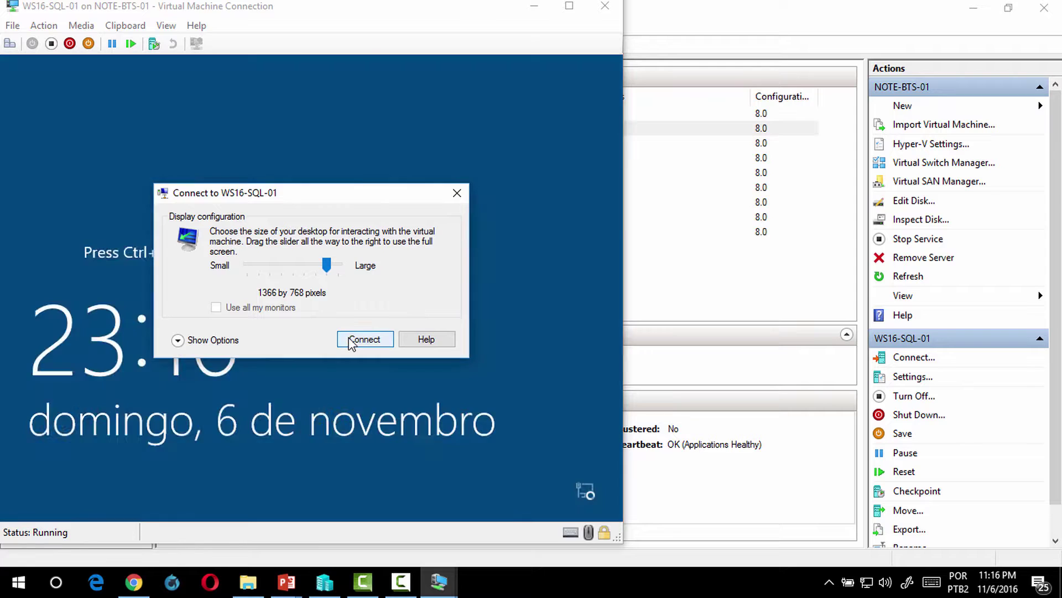
- Connect to WS16-SQL-01 at 1366 by 768 pixels in full screen and sign in as Administrator with the account password
{"action": "left_click", "coordinate": [361, 337]}
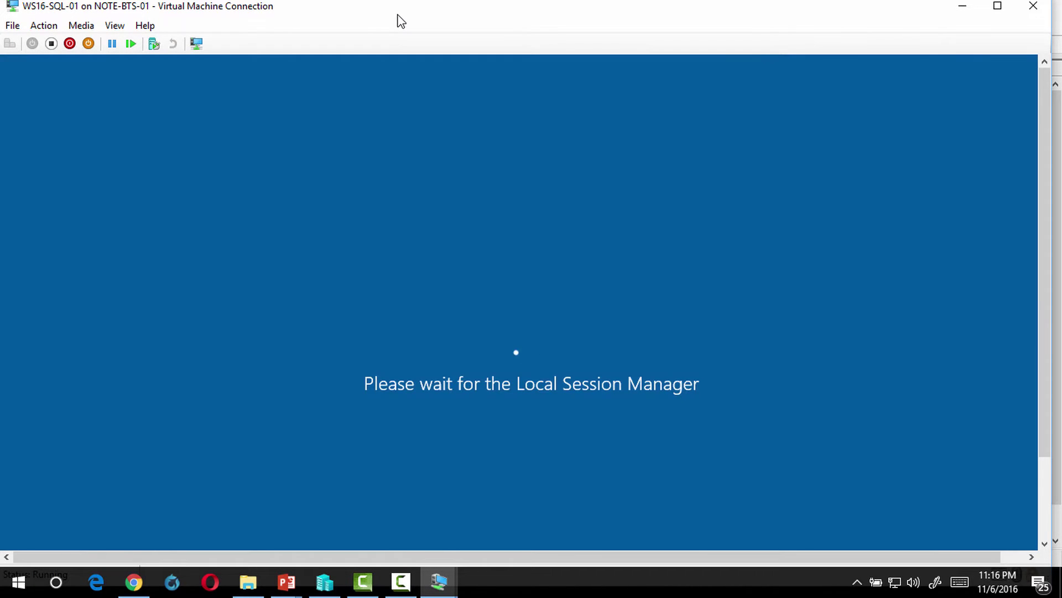
{"action": "key", "text": "ctrl+alt+Break"}
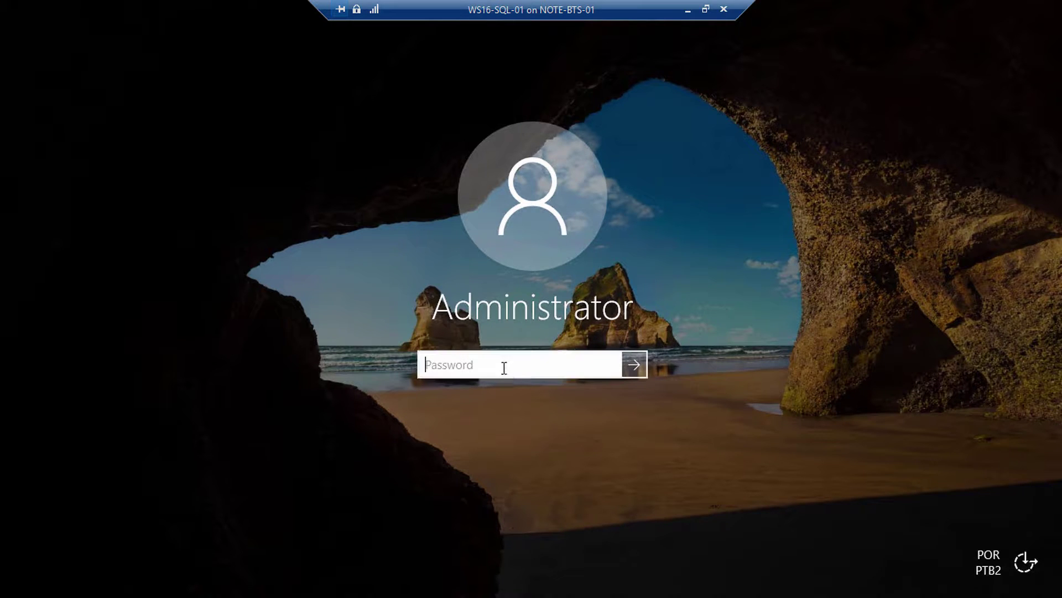
{"action": "key", "text": "Caps_Lock"}
{"action": "type", "text": "••••••••••"}
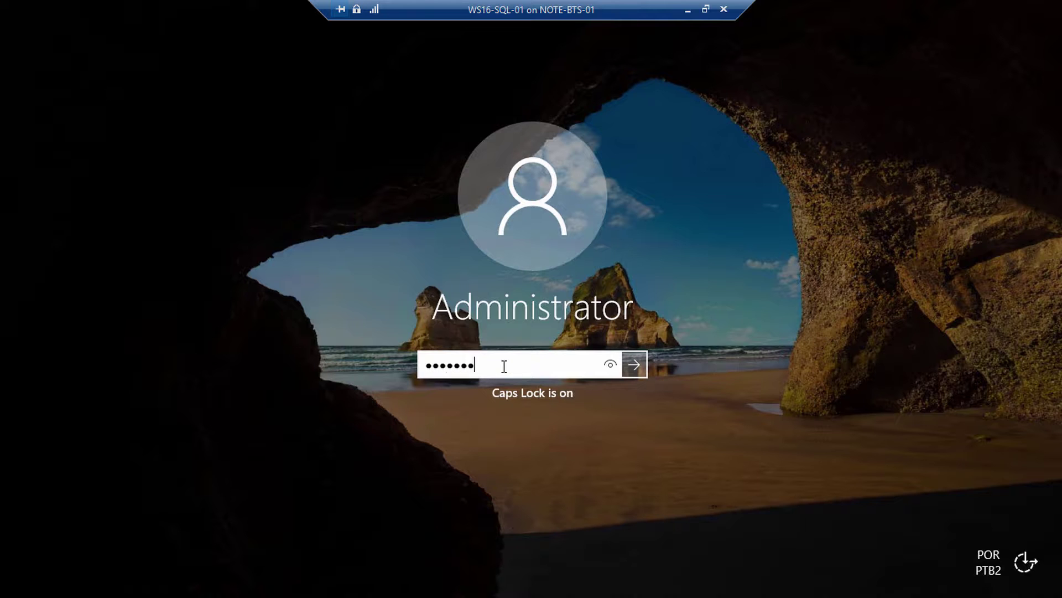
{"action": "key", "text": "Return"}
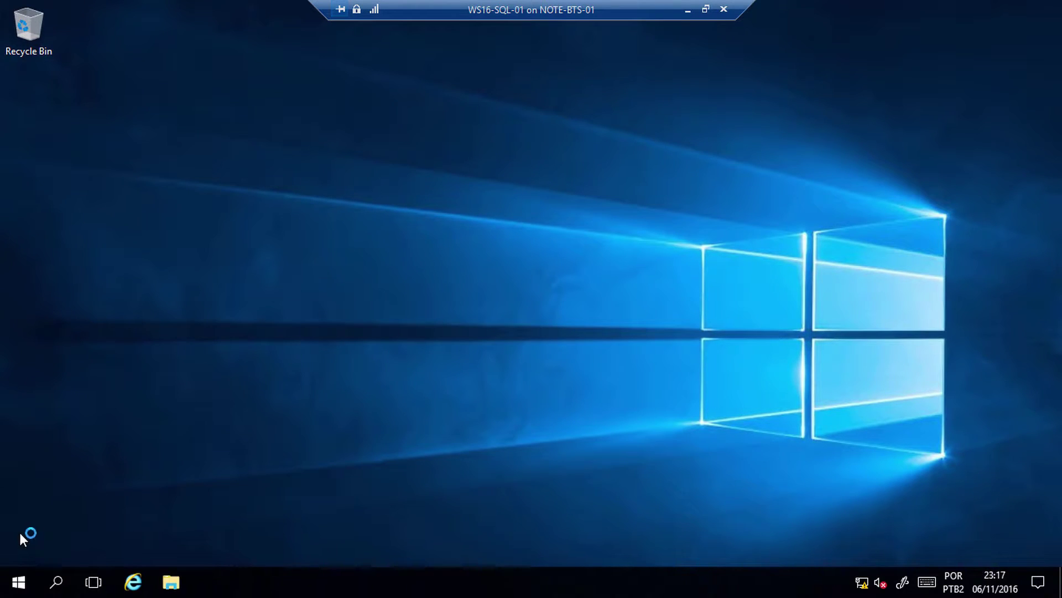
- Open File Explorer on the WS16-SQL-01 desktop
{"action": "right_click", "coordinate": [176, 584]}
{"action": "left_click", "coordinate": [172, 584]}
{"action": "left_click", "coordinate": [171, 583]}
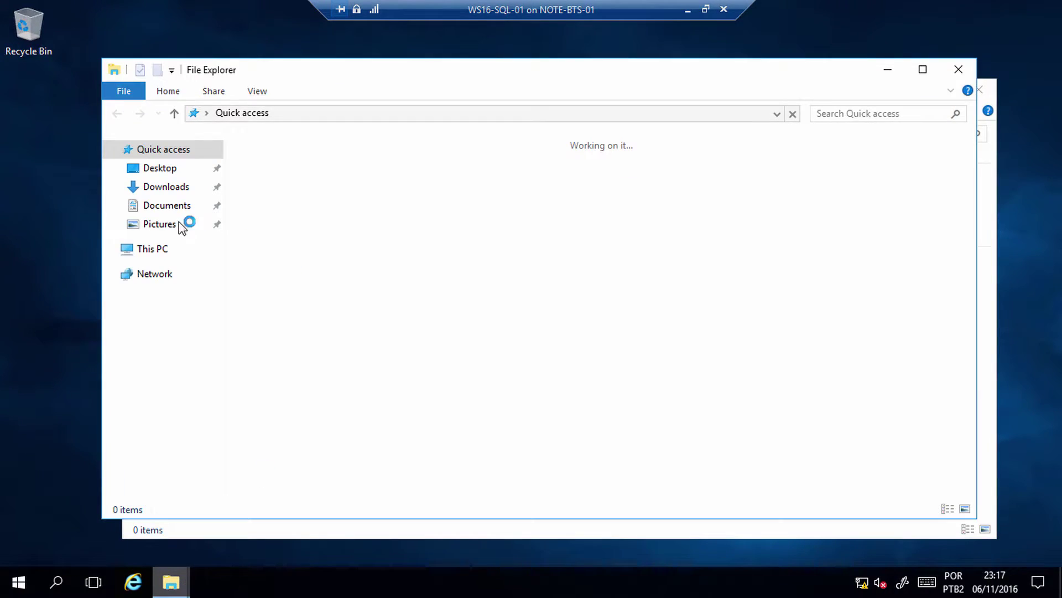
{"action": "right_click", "coordinate": [152, 248]}
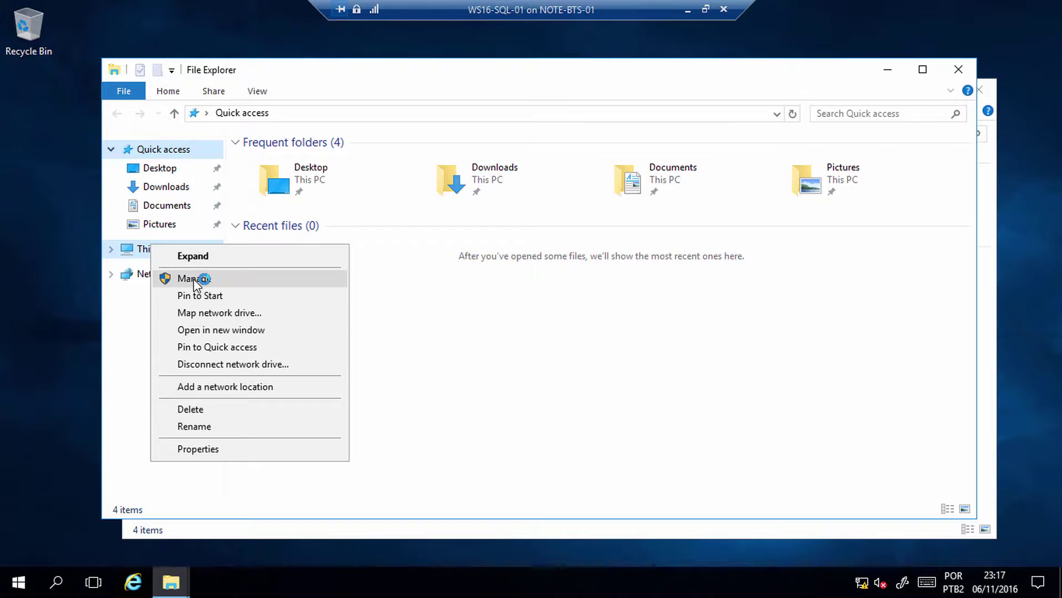
{"action": "left_click", "coordinate": [198, 279]}
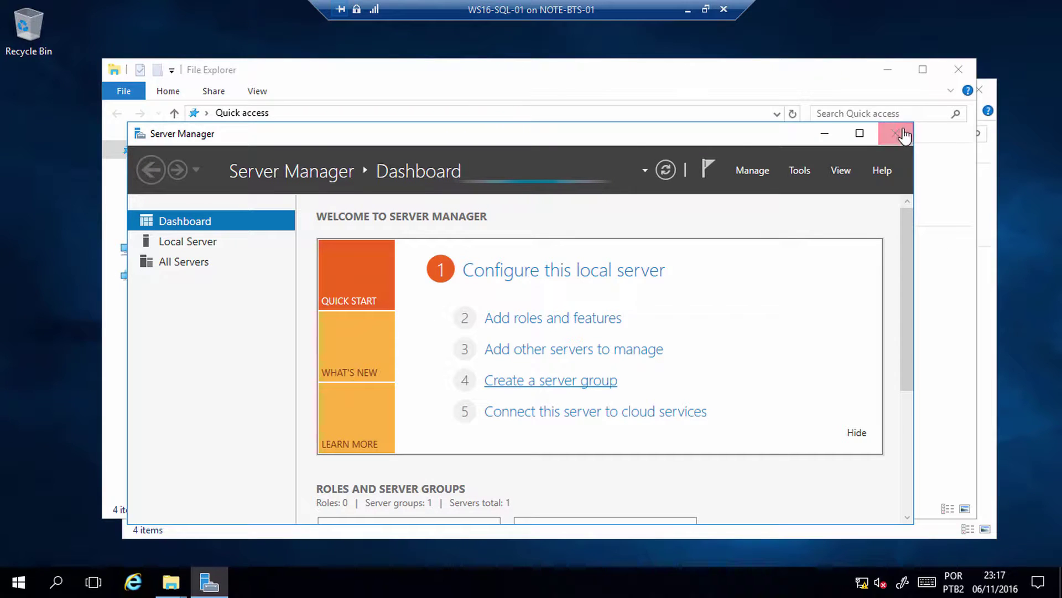
{"action": "left_click", "coordinate": [896, 134]}
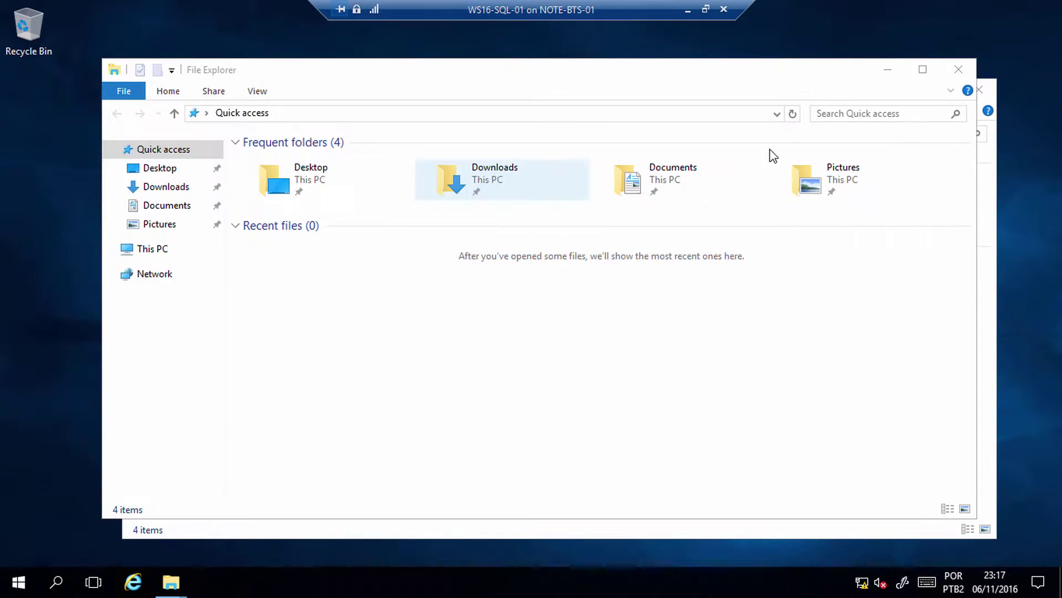
- Try to join WS16-SQL-01 to the BTS.com.br domain through its advanced system properties, and close the properties dialogs
{"action": "right_click", "coordinate": [152, 252]}
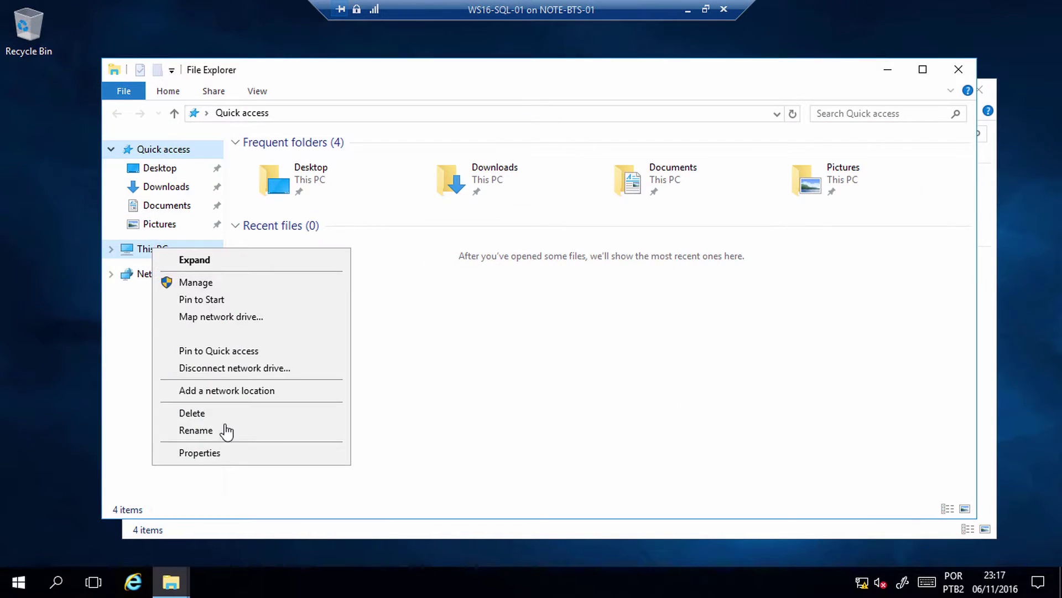
{"action": "left_click", "coordinate": [217, 453]}
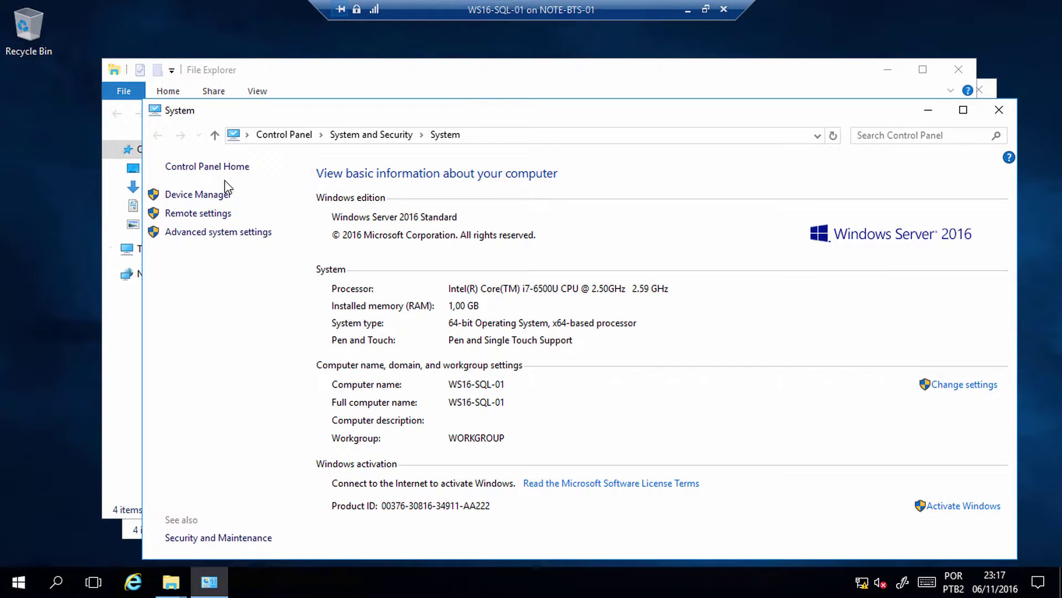
{"action": "left_click", "coordinate": [208, 233]}
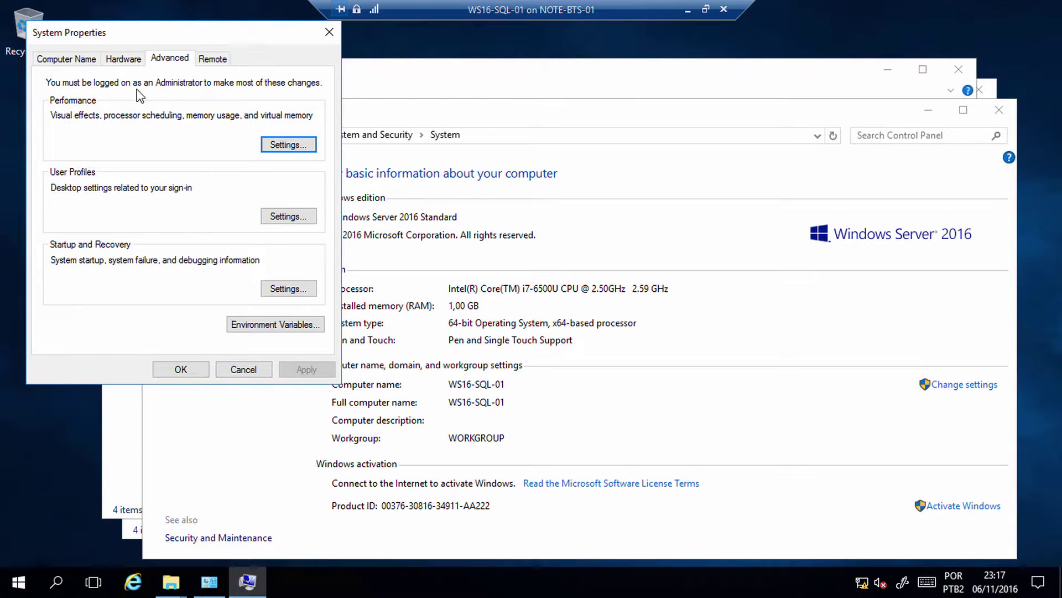
{"action": "left_click", "coordinate": [67, 59]}
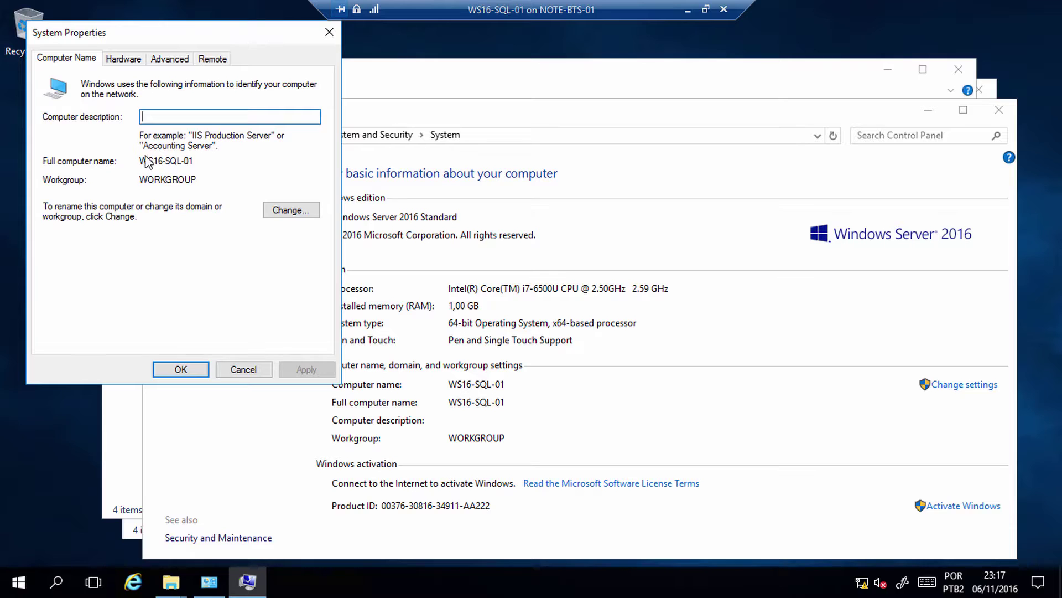
{"action": "left_click", "coordinate": [308, 217]}
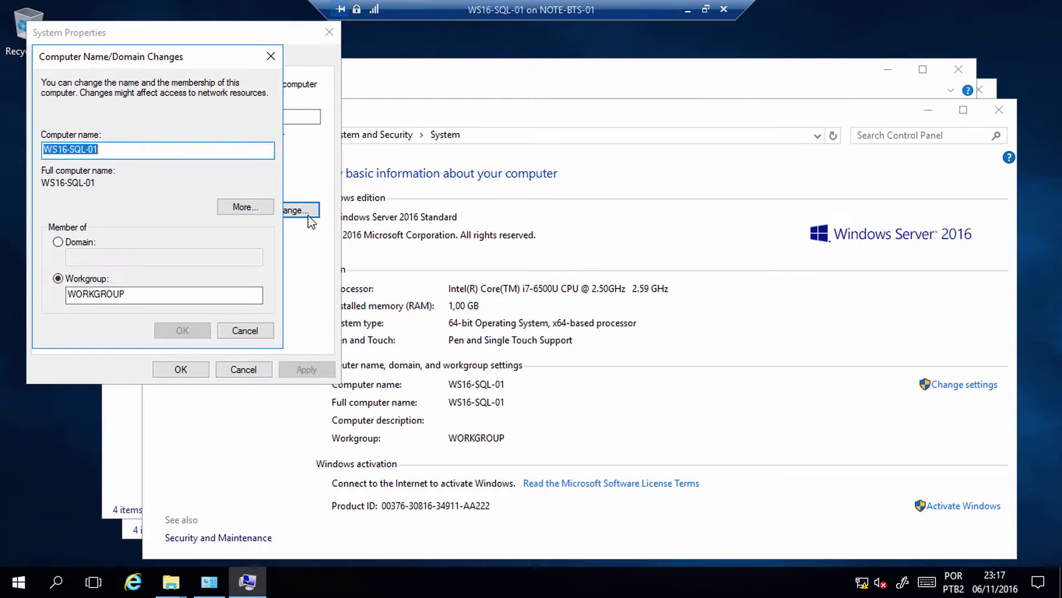
{"action": "left_click", "coordinate": [88, 246]}
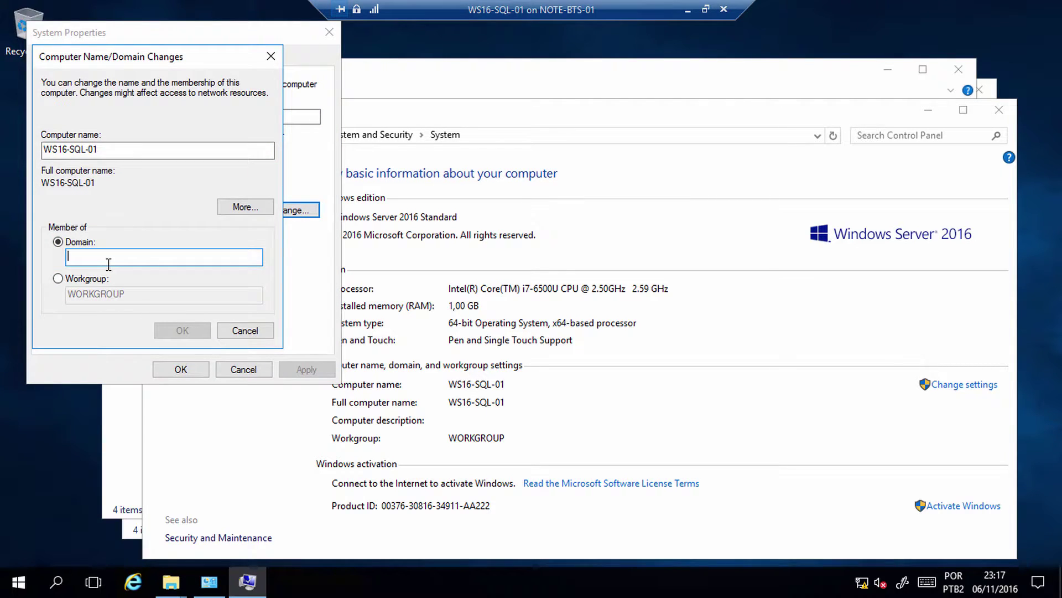
{"action": "type", "text": "BTS.com.br"}
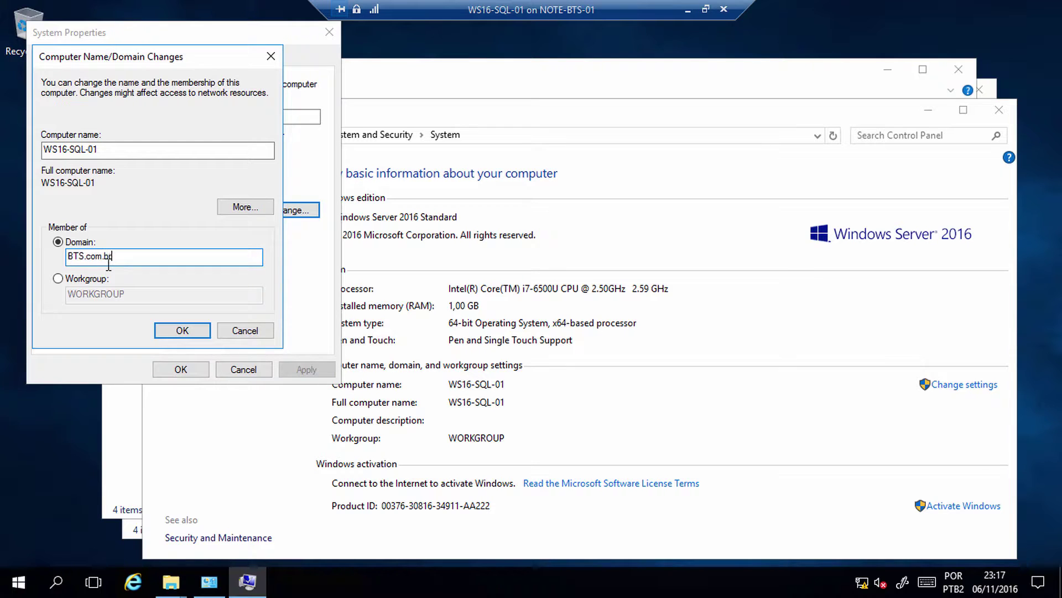
{"action": "key", "text": "Return"}
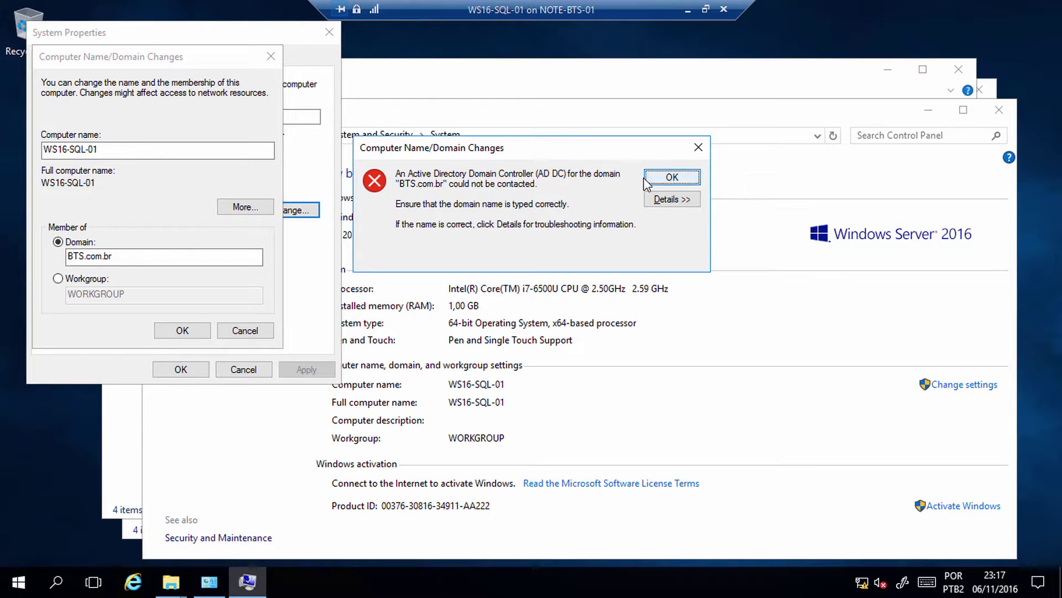
{"action": "left_click", "coordinate": [672, 177]}
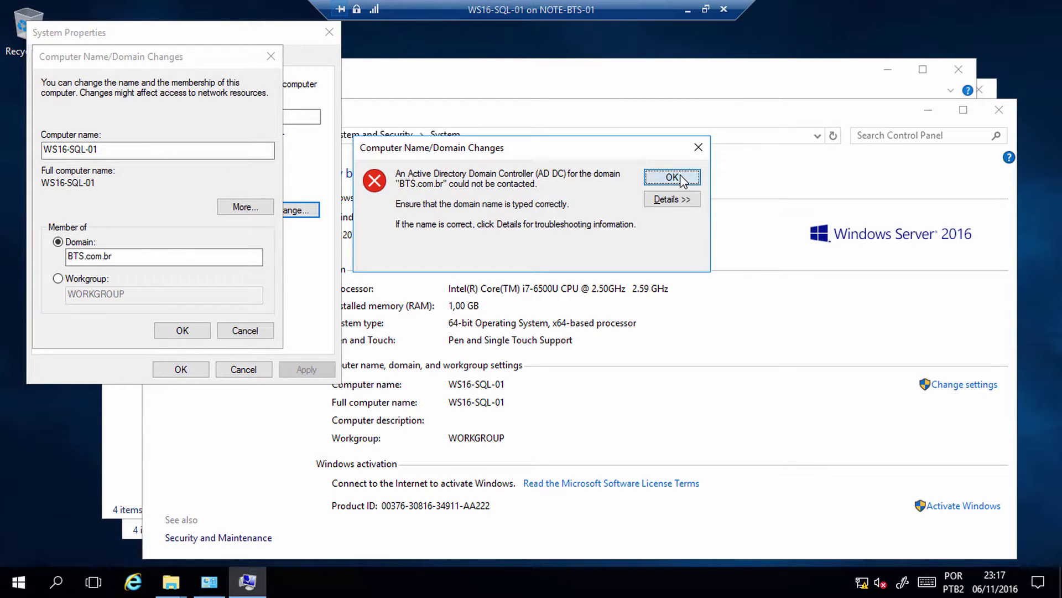
{"action": "left_click", "coordinate": [270, 56]}
{"action": "left_click", "coordinate": [329, 31]}
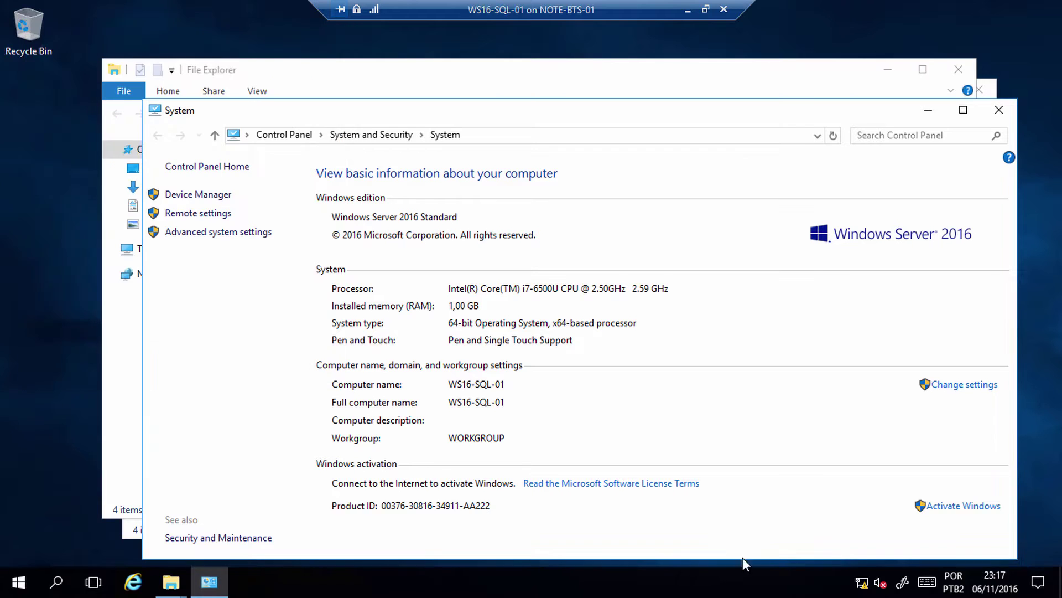
- Close the System and File Explorer windows to clear the WS16-SQL-01 desktop
{"action": "right_click", "coordinate": [862, 584]}
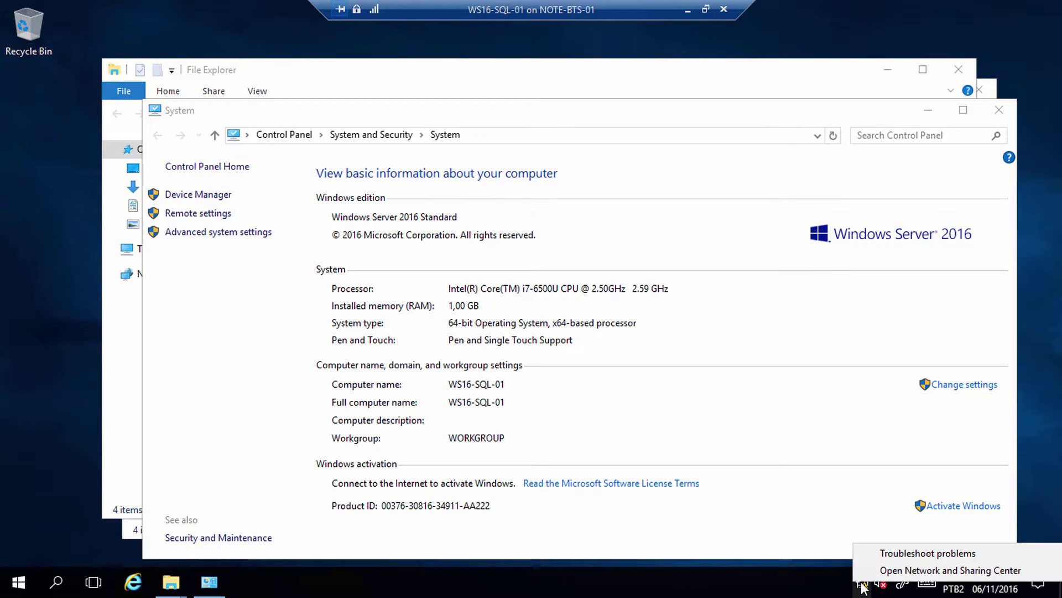
{"action": "left_click", "coordinate": [902, 573]}
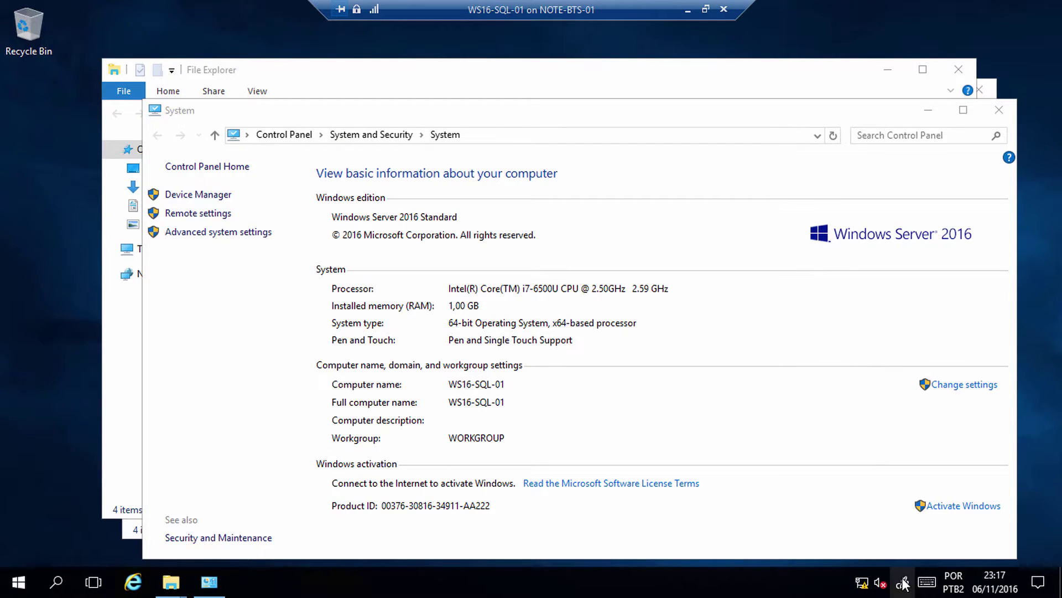
{"action": "left_click", "coordinate": [998, 113]}
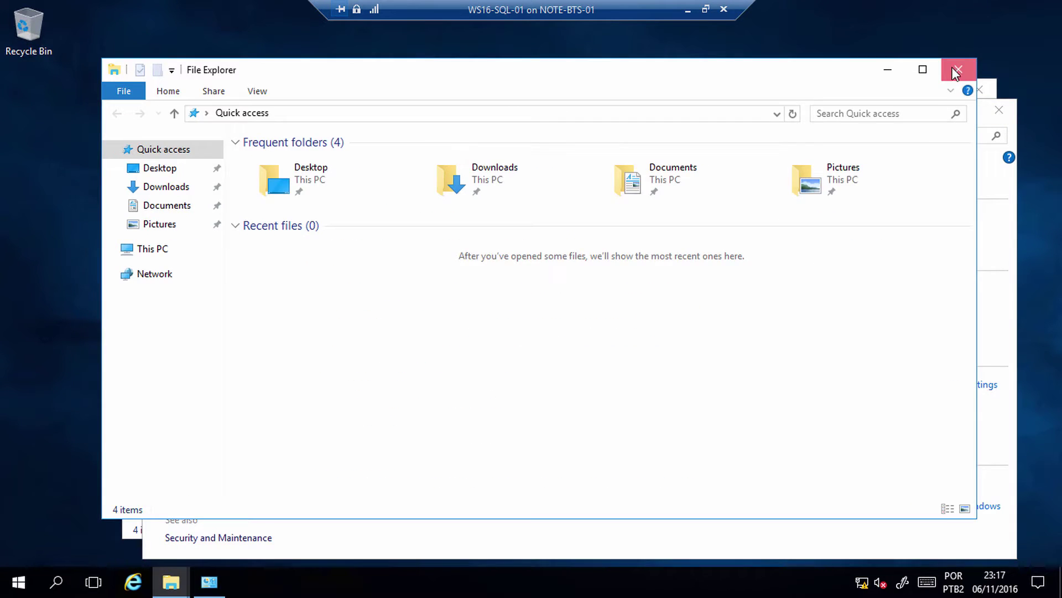
{"action": "left_click", "coordinate": [958, 70]}
{"action": "left_click", "coordinate": [980, 89]}
{"action": "left_click", "coordinate": [996, 108]}
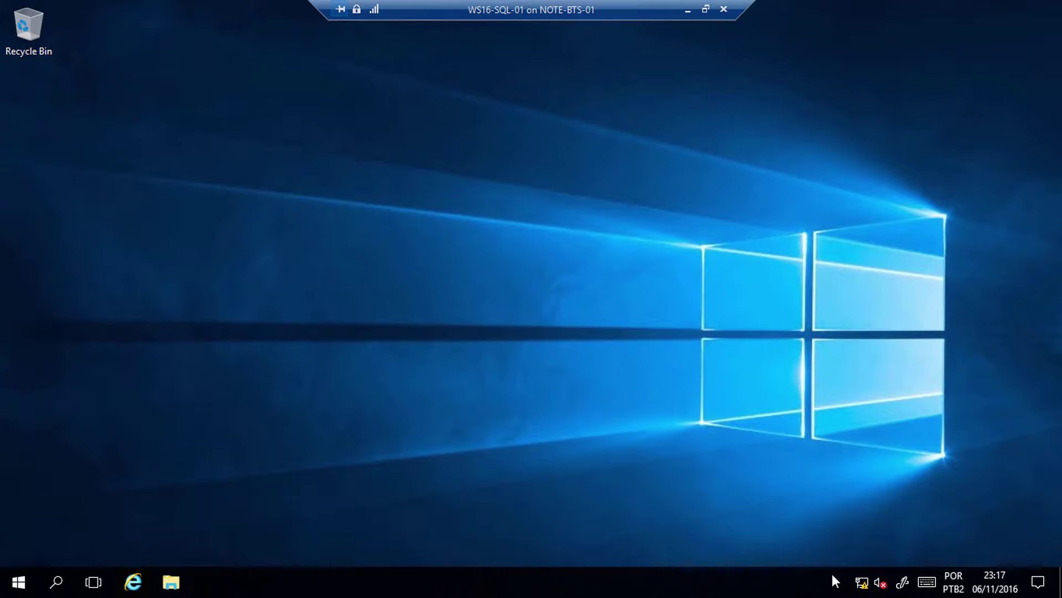
{"action": "right_click", "coordinate": [862, 584]}
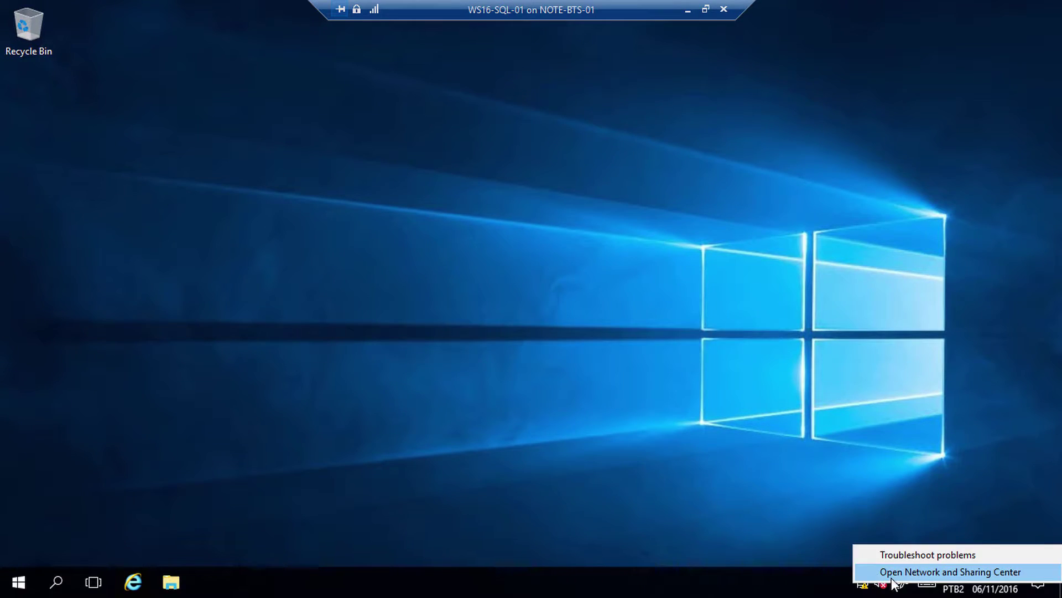
{"action": "left_click", "coordinate": [886, 571]}
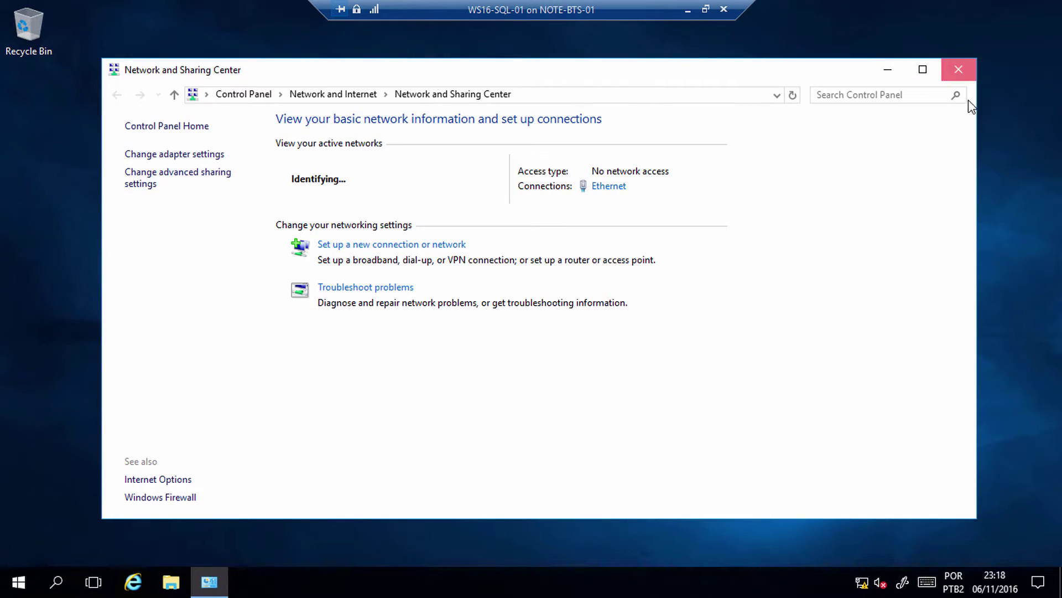
{"action": "left_click", "coordinate": [959, 69]}
- Open the adapter settings from the Network and Sharing Center and rename the Ethernet connection as Public
{"action": "right_click", "coordinate": [864, 585]}
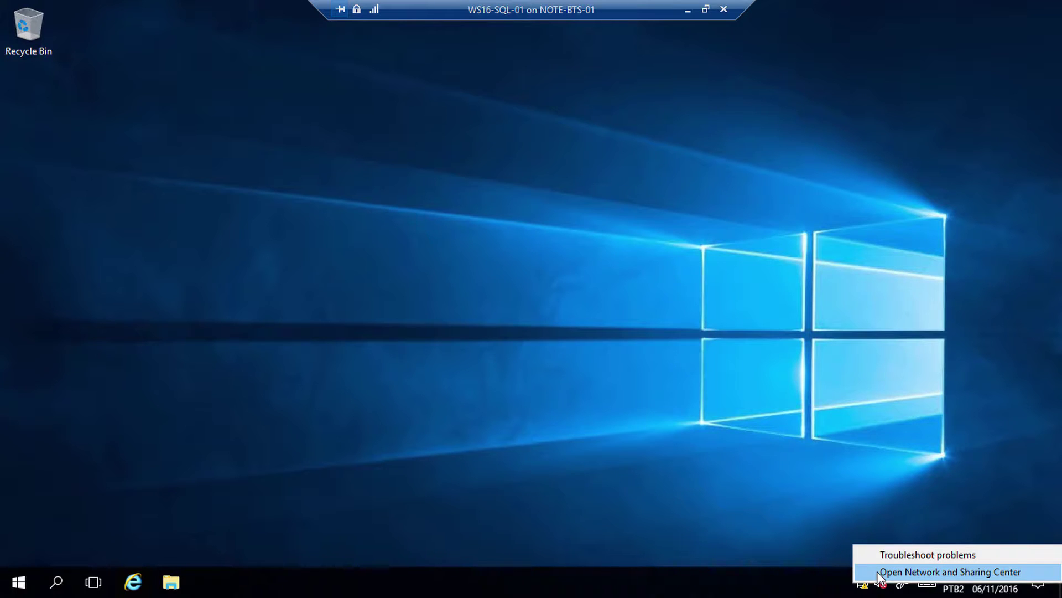
{"action": "left_click", "coordinate": [880, 574]}
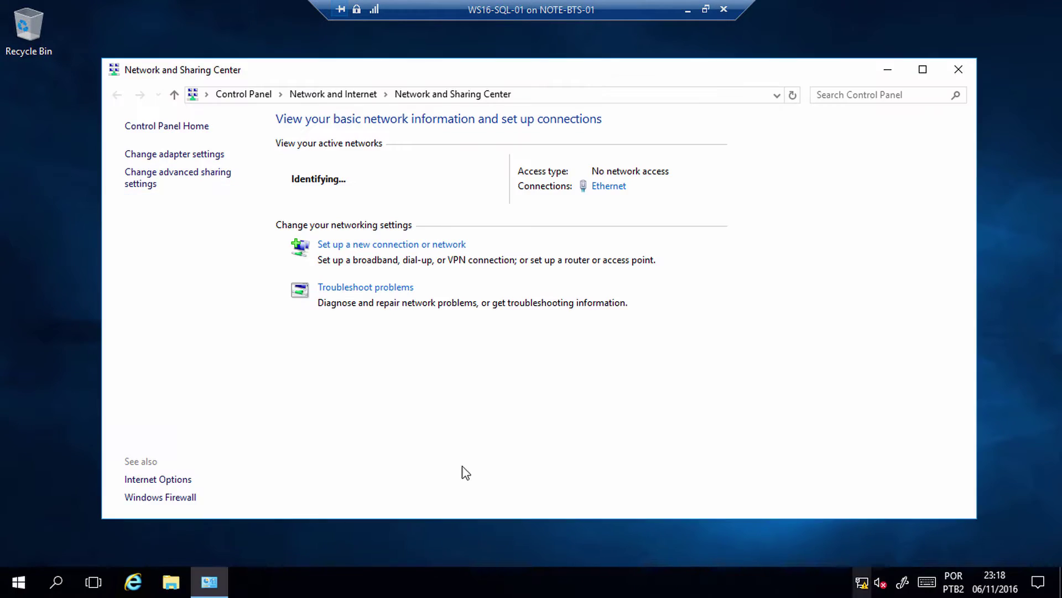
{"action": "left_click", "coordinate": [188, 159]}
{"action": "left_click", "coordinate": [192, 191]}
{"action": "right_click", "coordinate": [193, 188]}
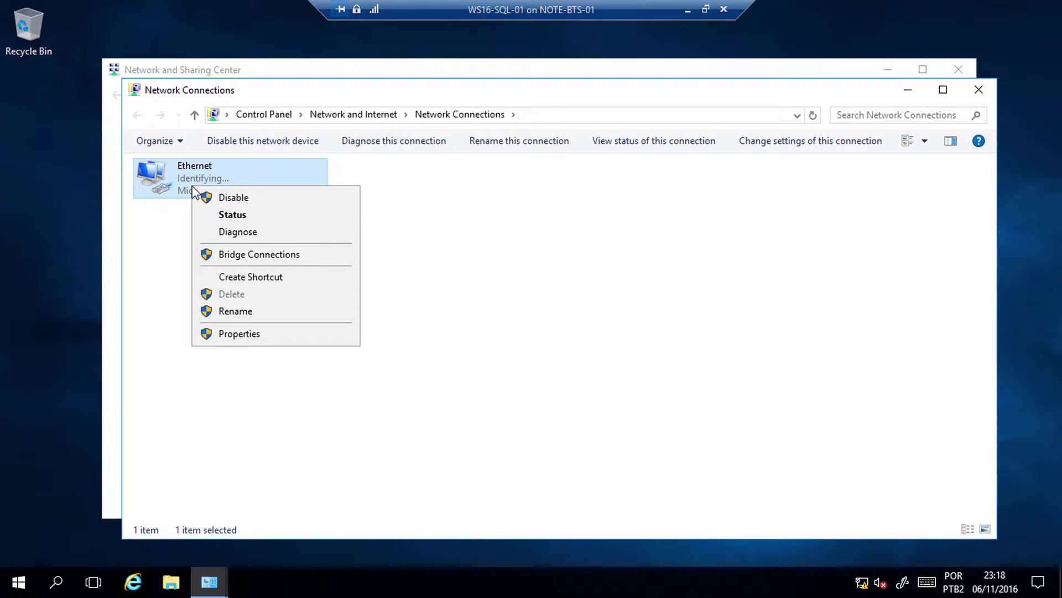
{"action": "left_click", "coordinate": [242, 308]}
{"action": "type", "text": "Public"}
{"action": "key", "text": "Return"}
- Give the Public connection a static IPv4 address in the 10.0.0 range and set its preferred DNS server to 10.0.0.100
{"action": "right_click", "coordinate": [215, 180]}
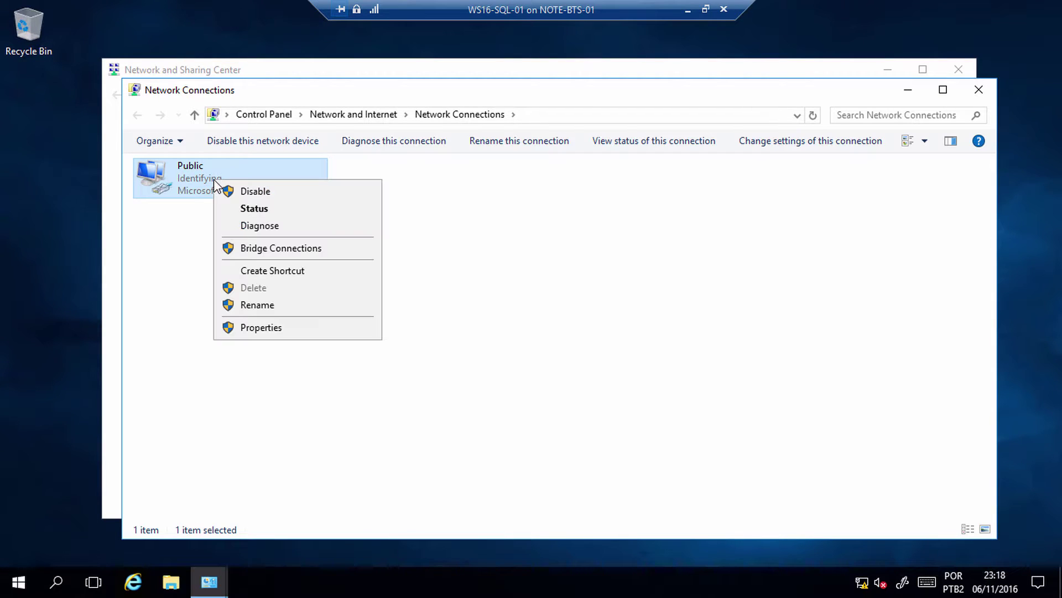
{"action": "left_click", "coordinate": [278, 330]}
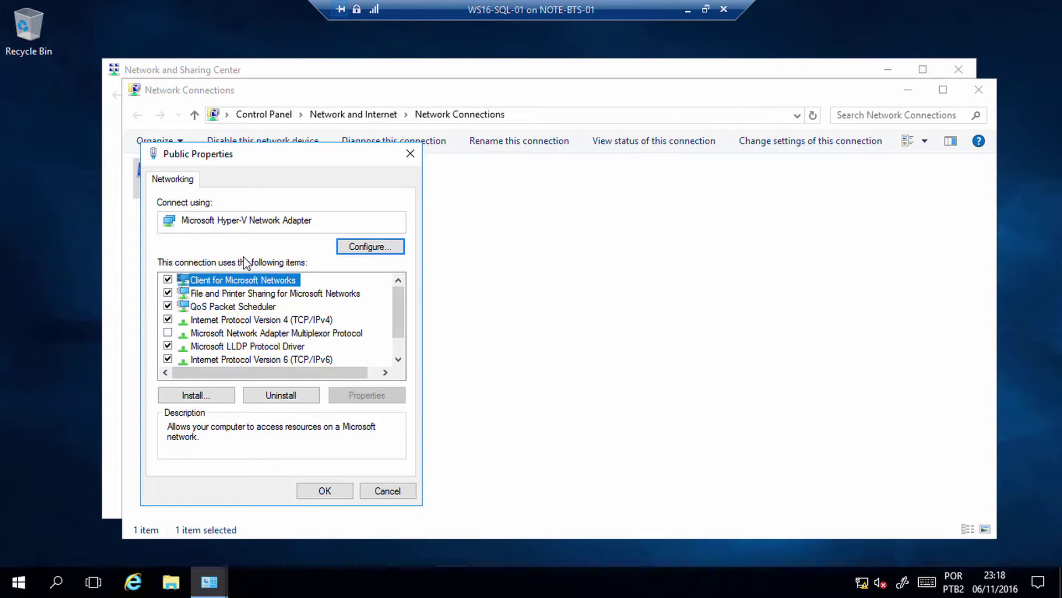
{"action": "left_click", "coordinate": [309, 320]}
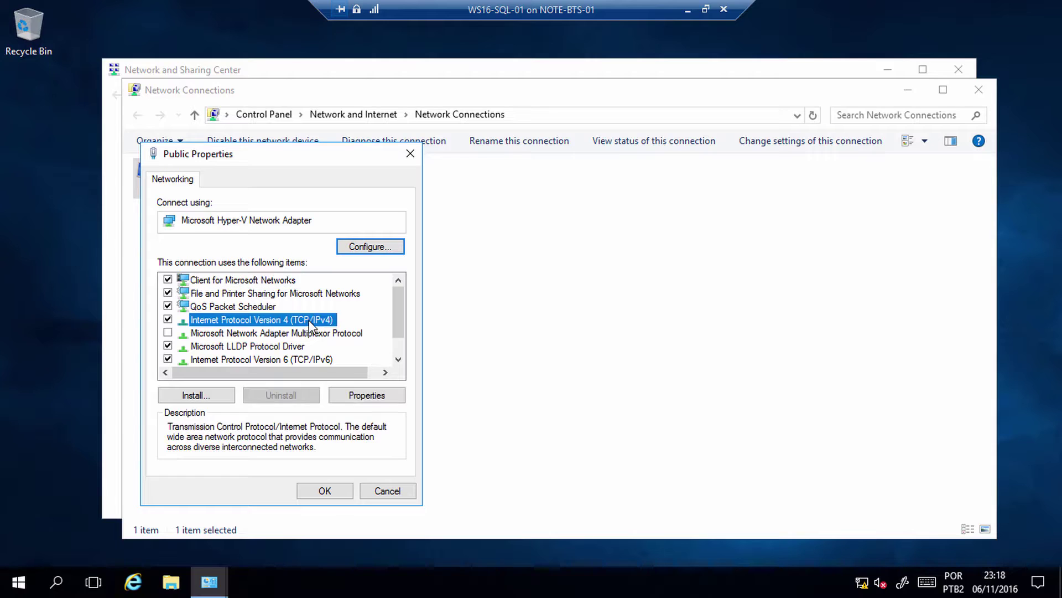
{"action": "left_click", "coordinate": [367, 396]}
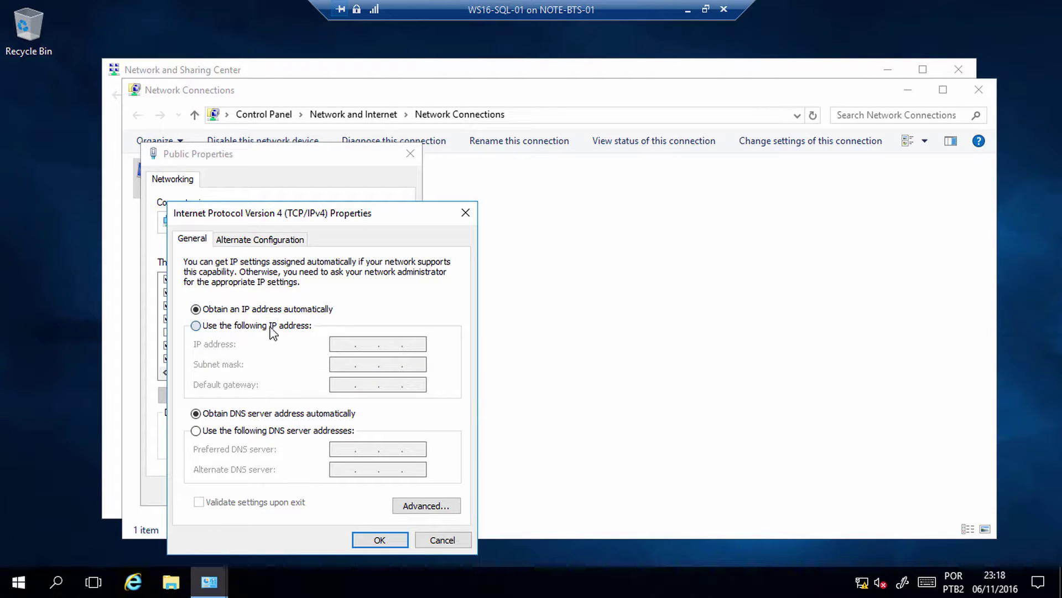
{"action": "left_click", "coordinate": [266, 329]}
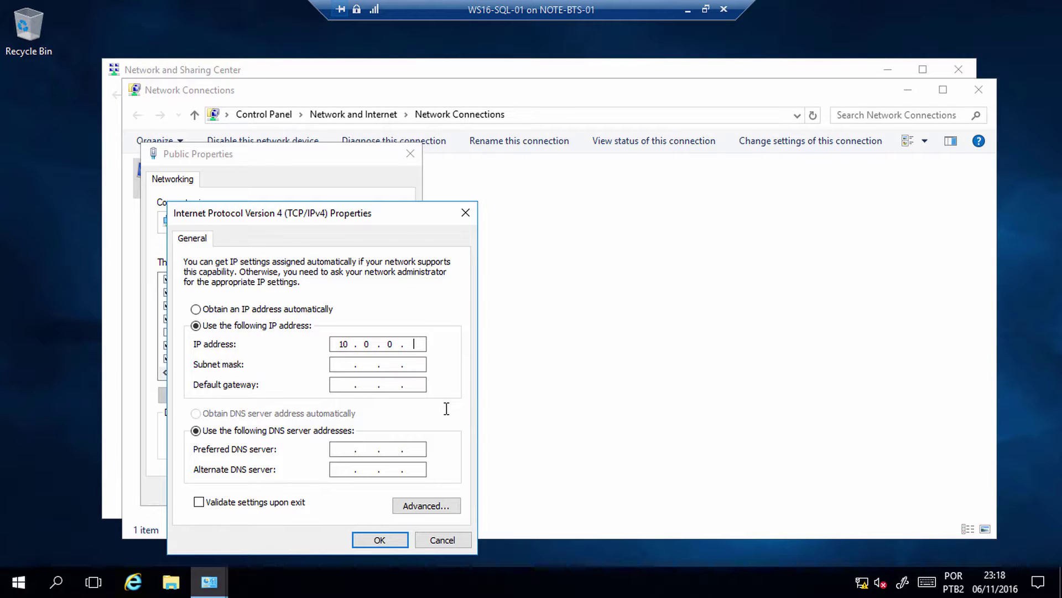
{"action": "key", "text": "Tab"}
{"action": "key", "text": "Tab"}
{"action": "key", "text": "Tab"}
{"action": "key", "text": "Tab"}
{"action": "type", "text": "10.0.0.100"}
{"action": "left_click", "coordinate": [380, 539]}
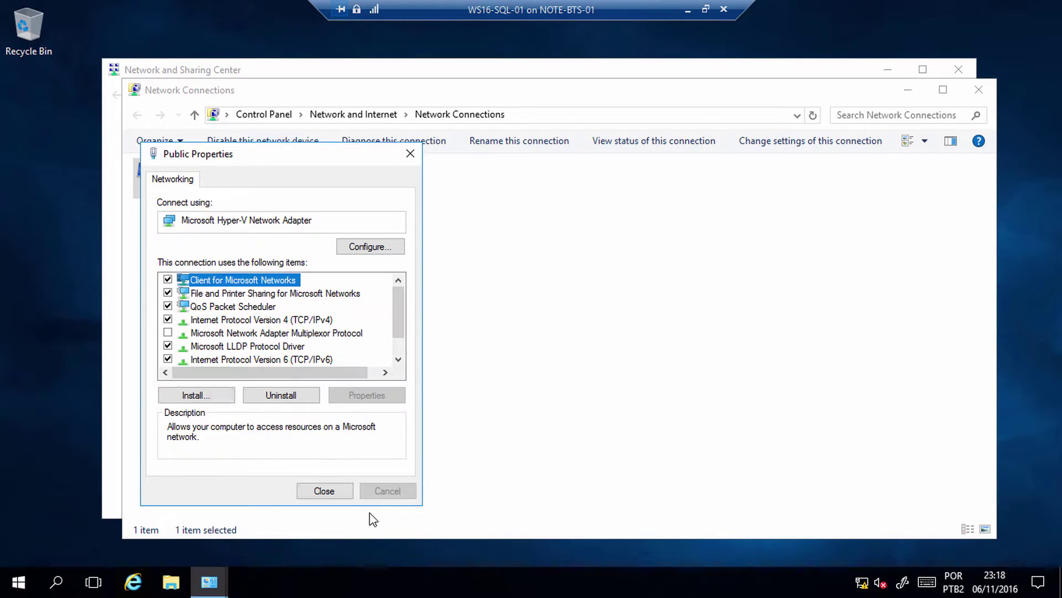
{"action": "left_click", "coordinate": [343, 491]}
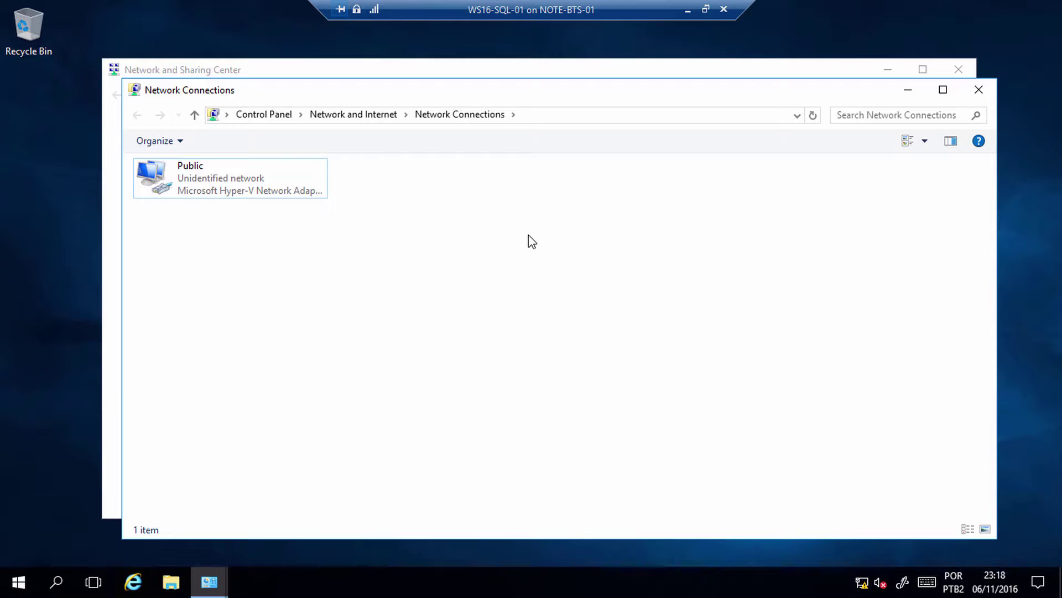
- Return to Hyper-V Manager and add a second network adapter in the settings of the WS16-SQL-01 virtual machine
{"action": "left_click", "coordinate": [688, 10]}
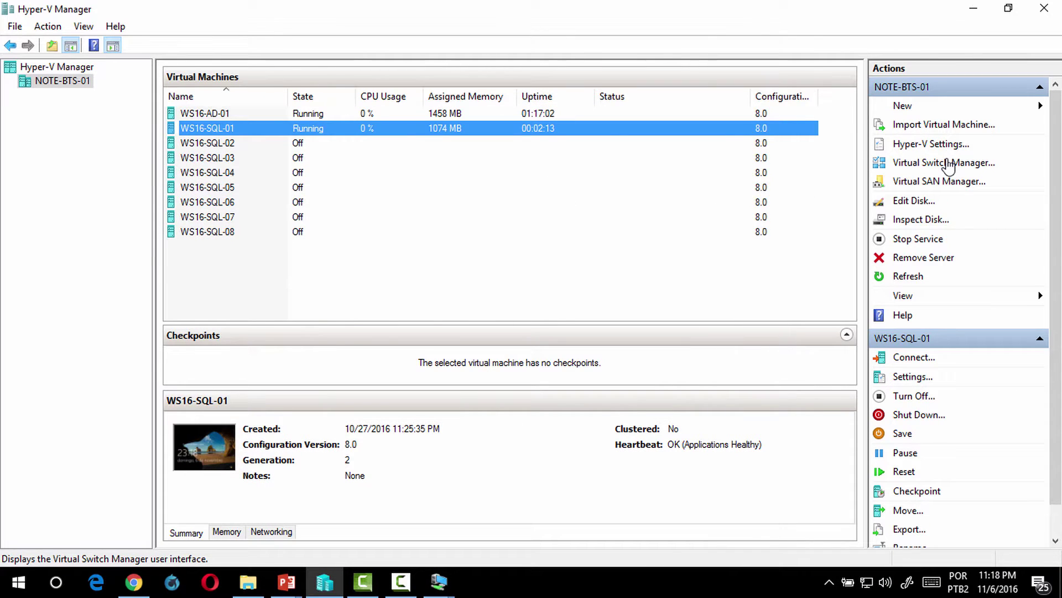
{"action": "right_click", "coordinate": [238, 131]}
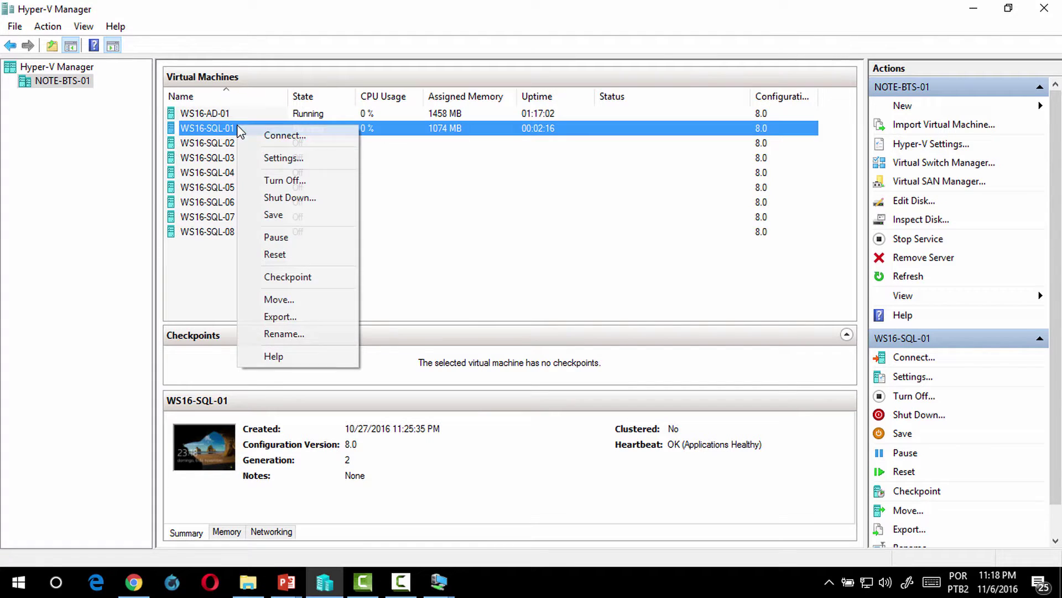
{"action": "left_click", "coordinate": [304, 161]}
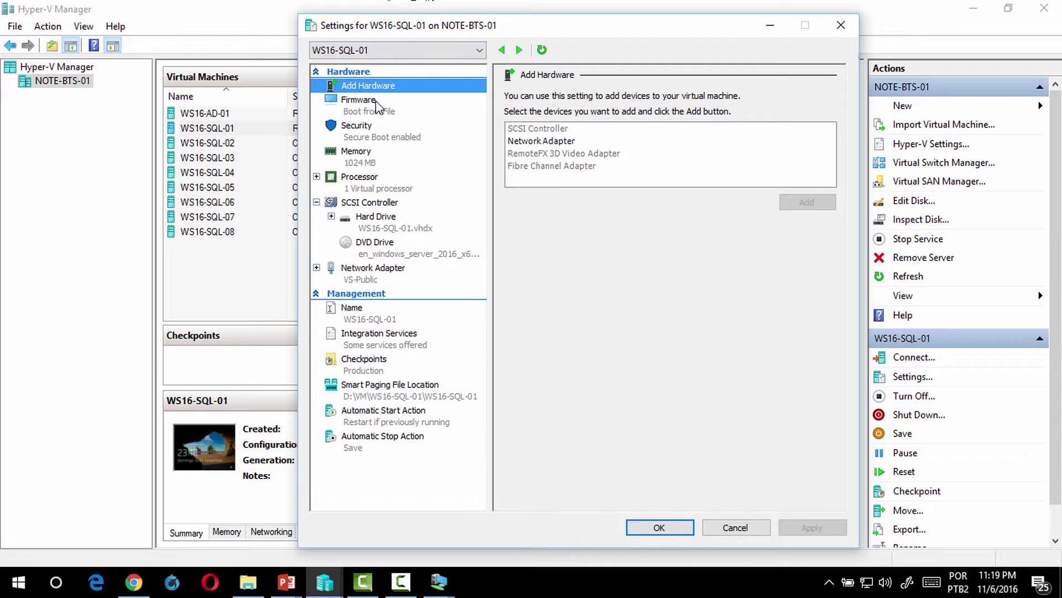
{"action": "left_click", "coordinate": [373, 271]}
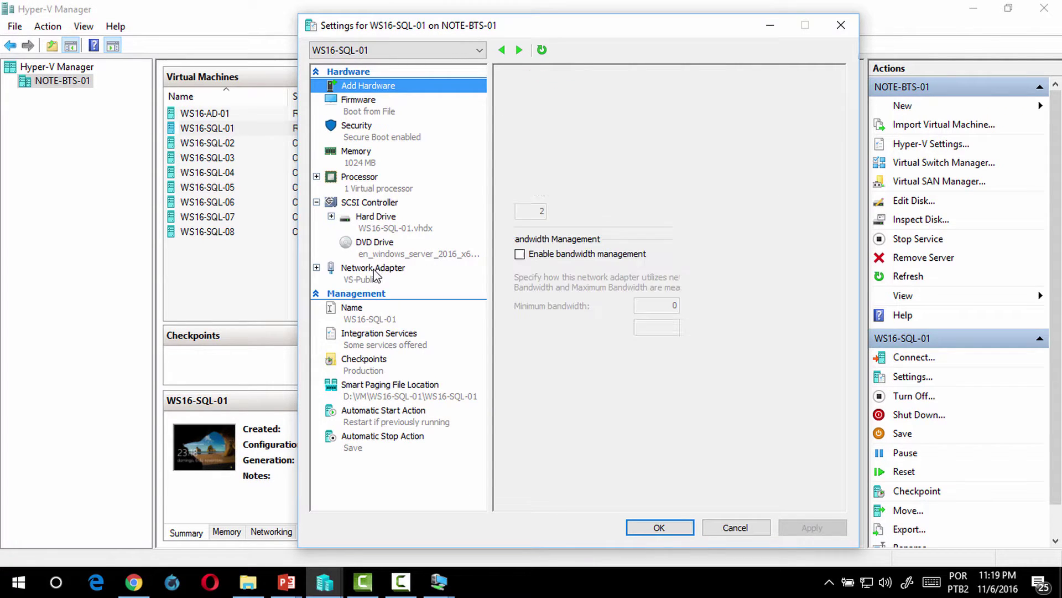
{"action": "left_click", "coordinate": [366, 86]}
{"action": "left_click", "coordinate": [560, 141]}
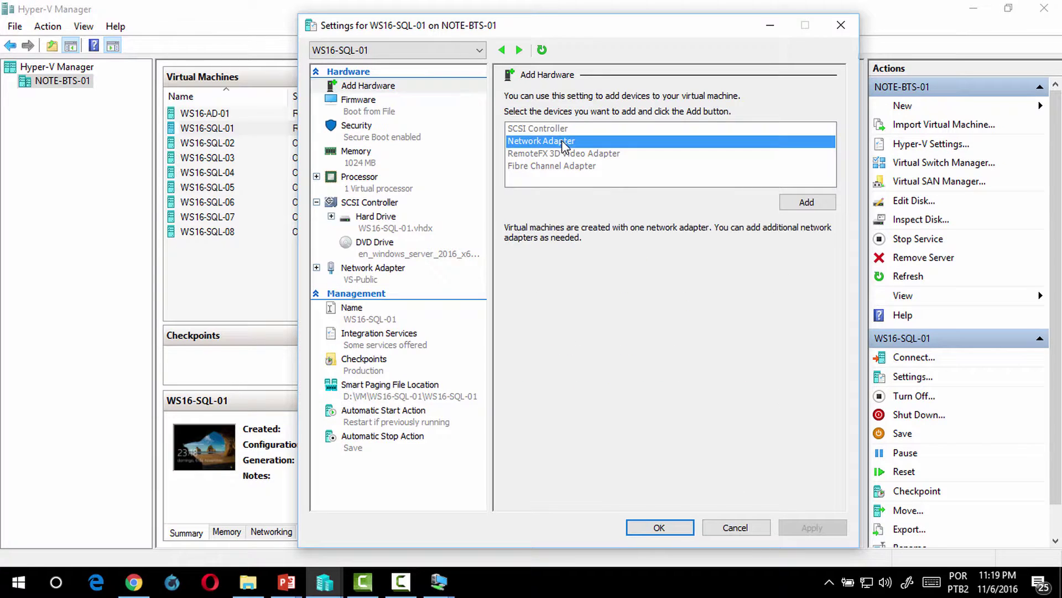
{"action": "left_click", "coordinate": [807, 204]}
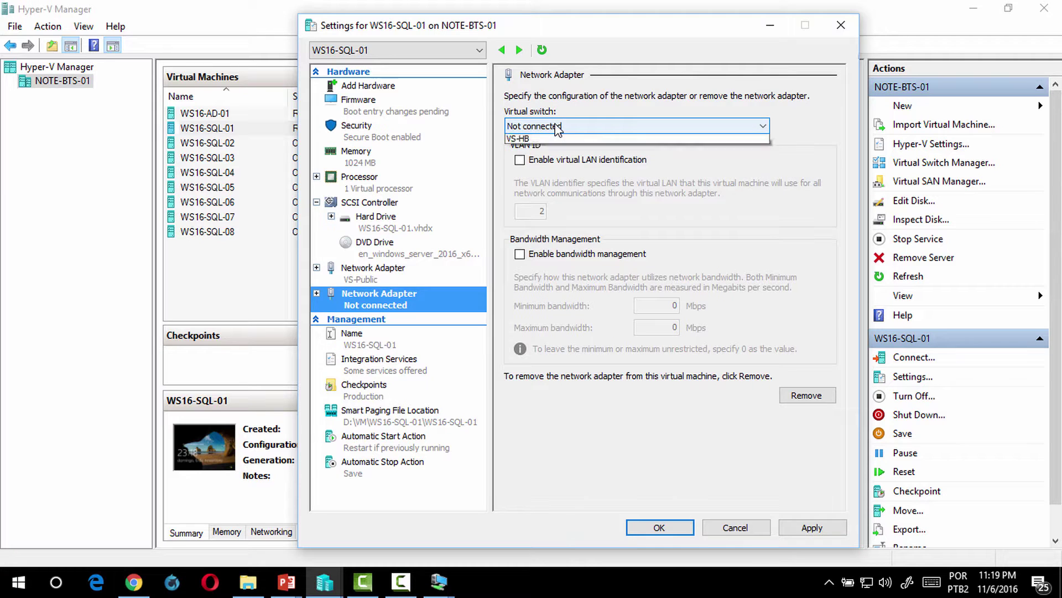
- Connect the new second network adapter of WS16-SQL-01 to the VS-iSCSI virtual switch and save the settings
{"action": "left_click", "coordinate": [556, 126]}
{"action": "left_click", "coordinate": [559, 151]}
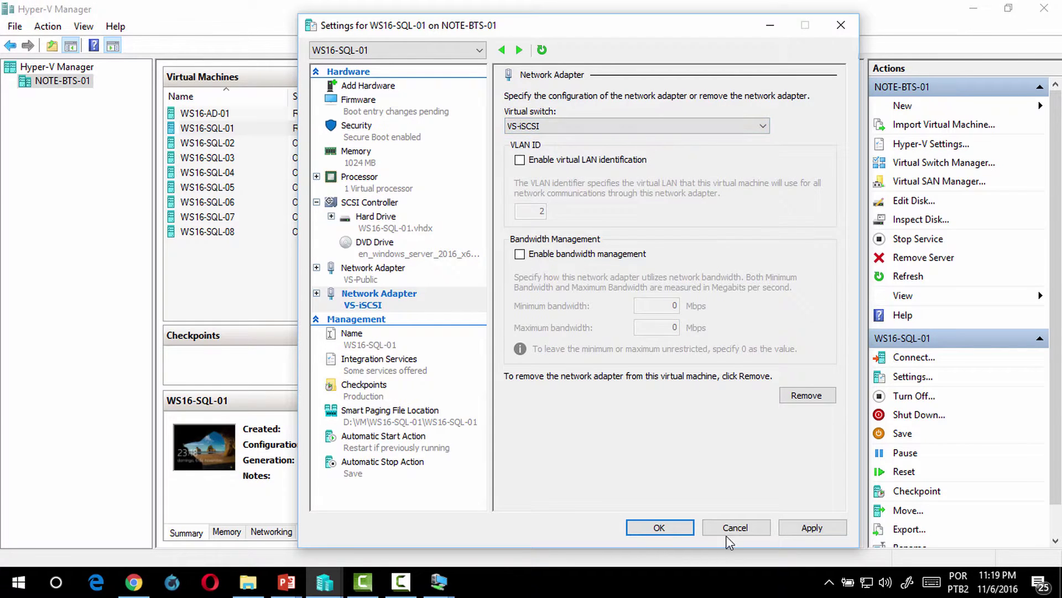
{"action": "left_click", "coordinate": [808, 524]}
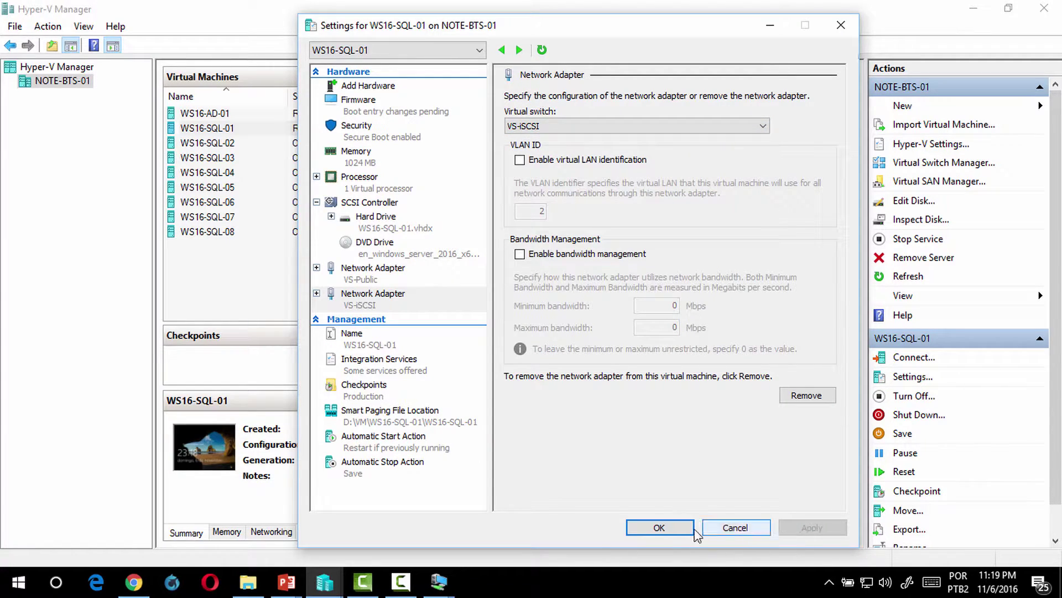
{"action": "left_click", "coordinate": [660, 528]}
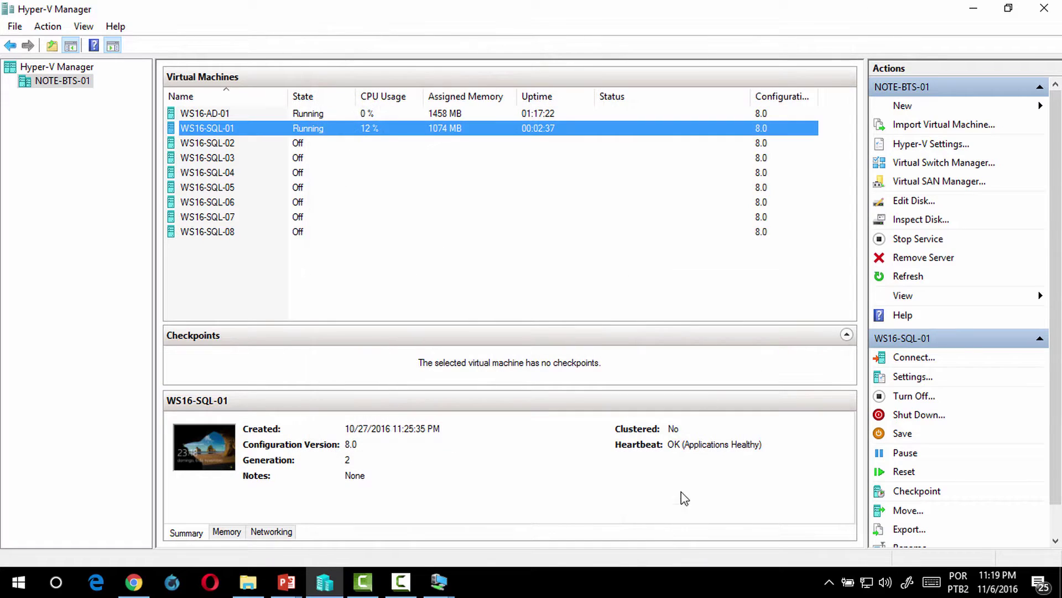
- Add a third network adapter to WS16-SQL-01, connect it to the VS-HB virtual switch and save the settings
{"action": "right_click", "coordinate": [247, 128]}
{"action": "left_click", "coordinate": [276, 161]}
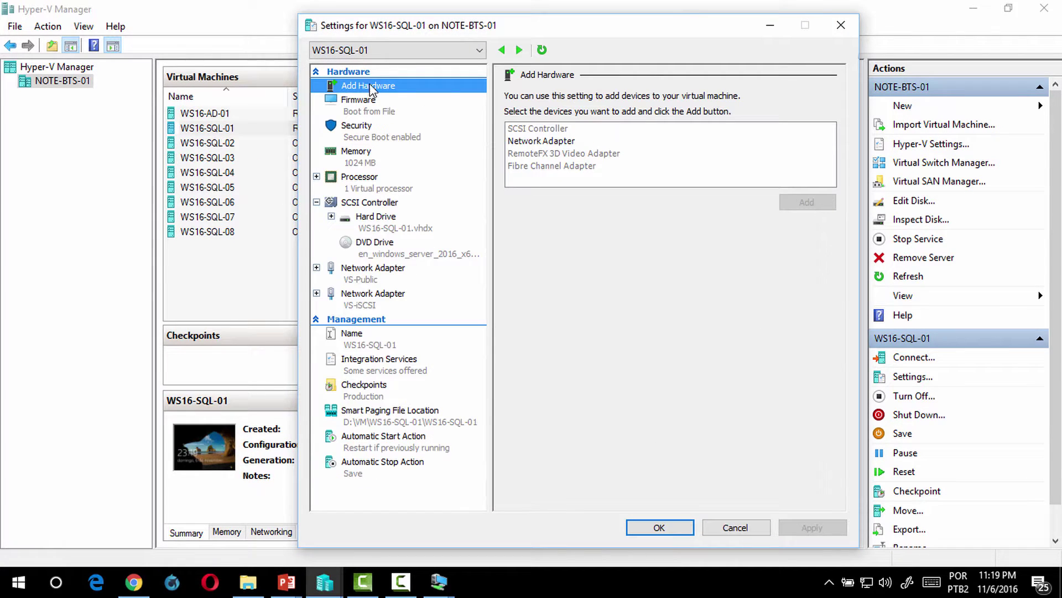
{"action": "left_click", "coordinate": [595, 142]}
{"action": "left_click", "coordinate": [808, 203]}
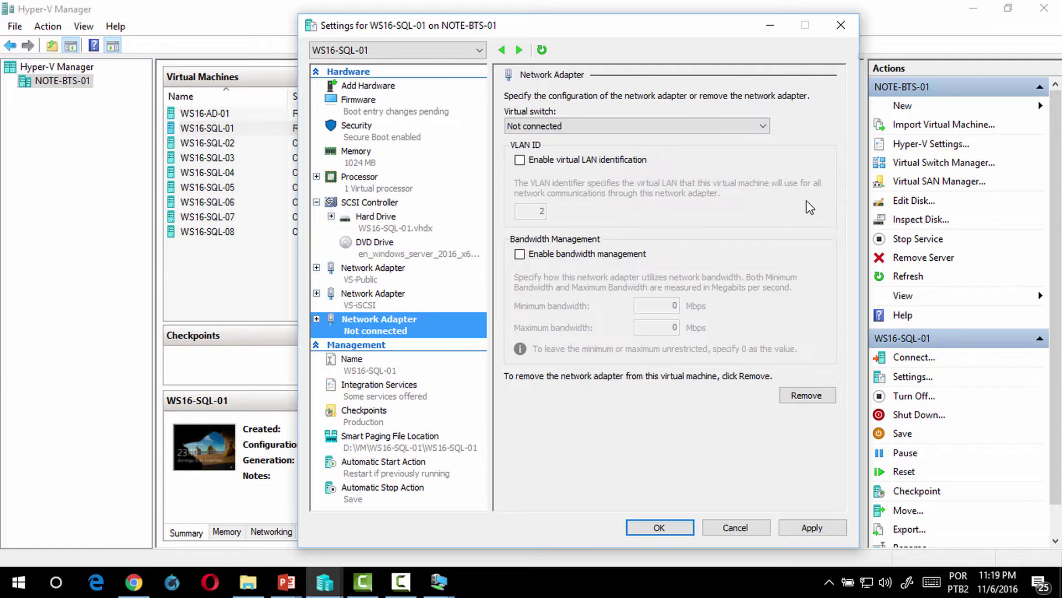
{"action": "left_click", "coordinate": [579, 126]}
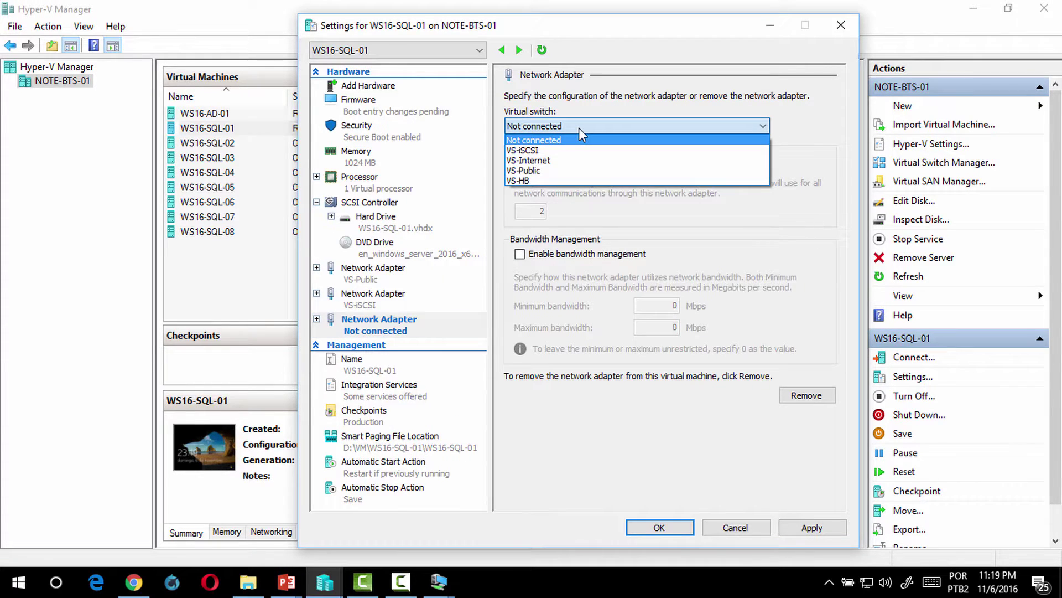
{"action": "left_click", "coordinate": [531, 180]}
{"action": "left_click", "coordinate": [661, 526]}
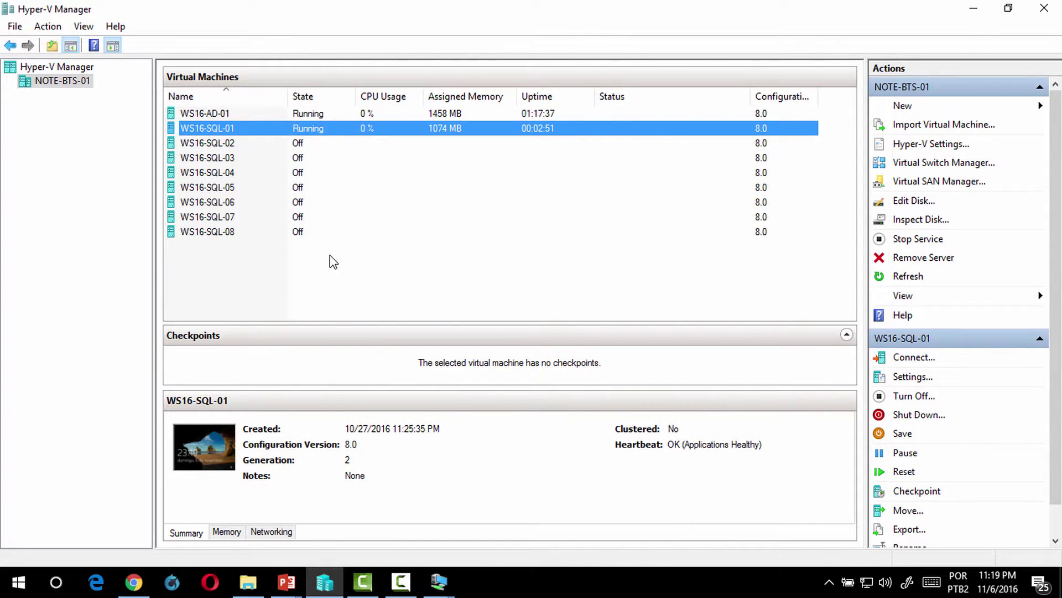
{"action": "left_click", "coordinate": [235, 115]}
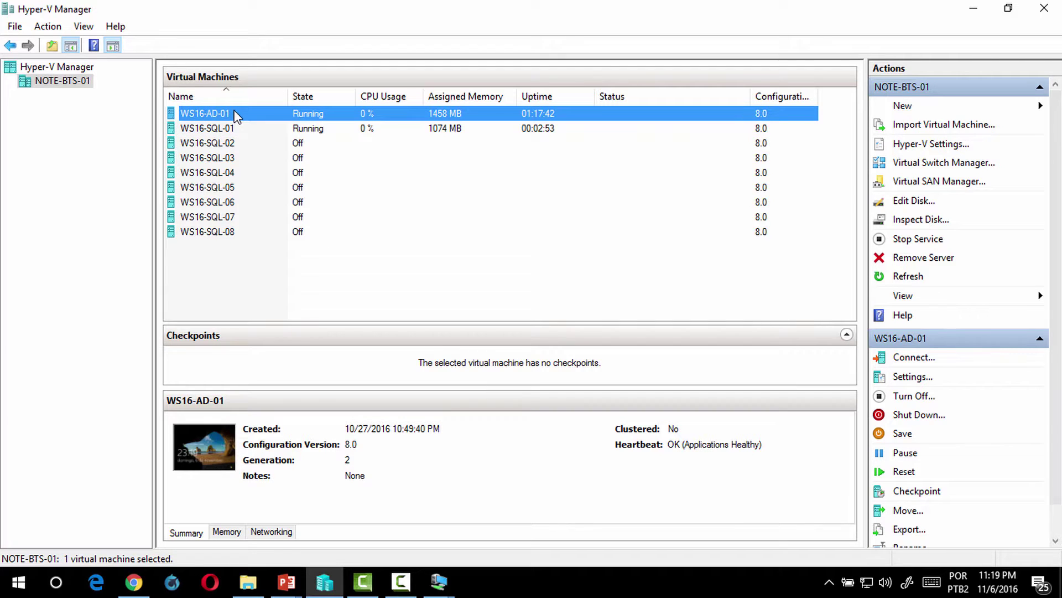
{"action": "left_click", "coordinate": [236, 133]}
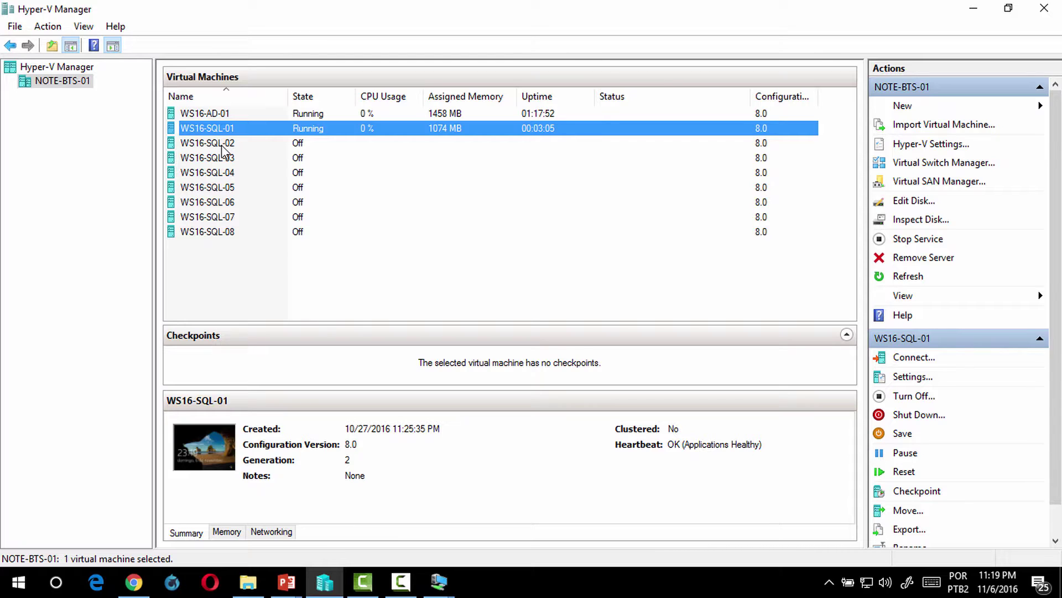
{"action": "left_click", "coordinate": [222, 145]}
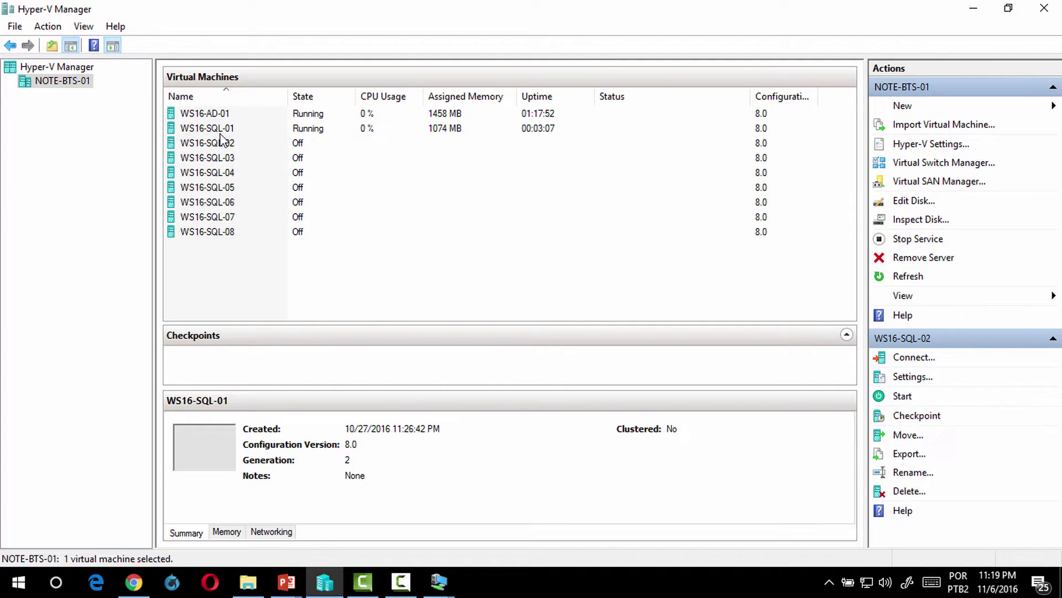
{"action": "left_click", "coordinate": [215, 130]}
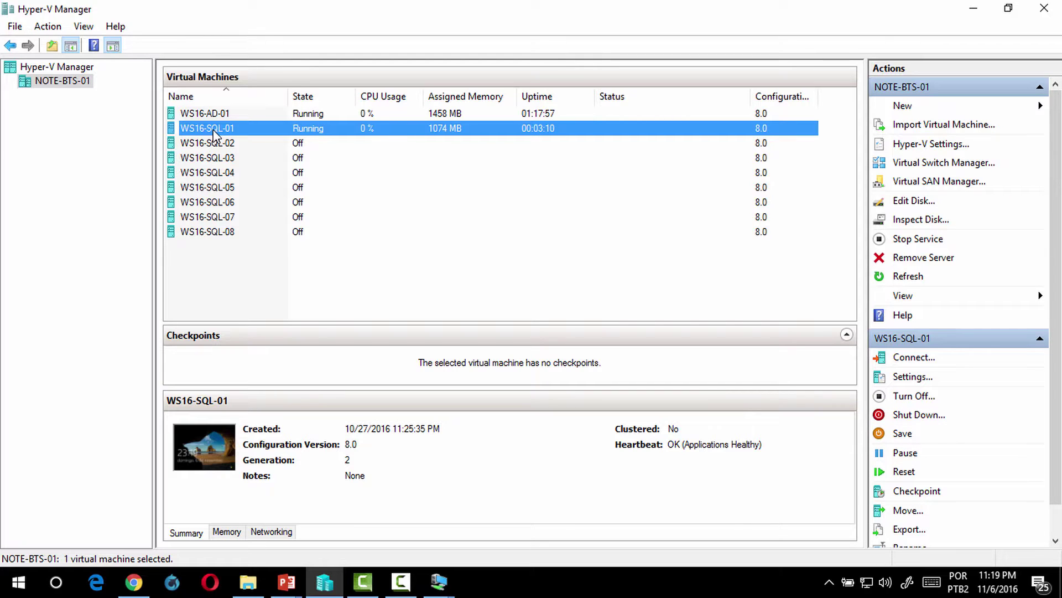
{"action": "left_click", "coordinate": [216, 116]}
{"action": "left_click", "coordinate": [215, 135]}
{"action": "left_click", "coordinate": [229, 115]}
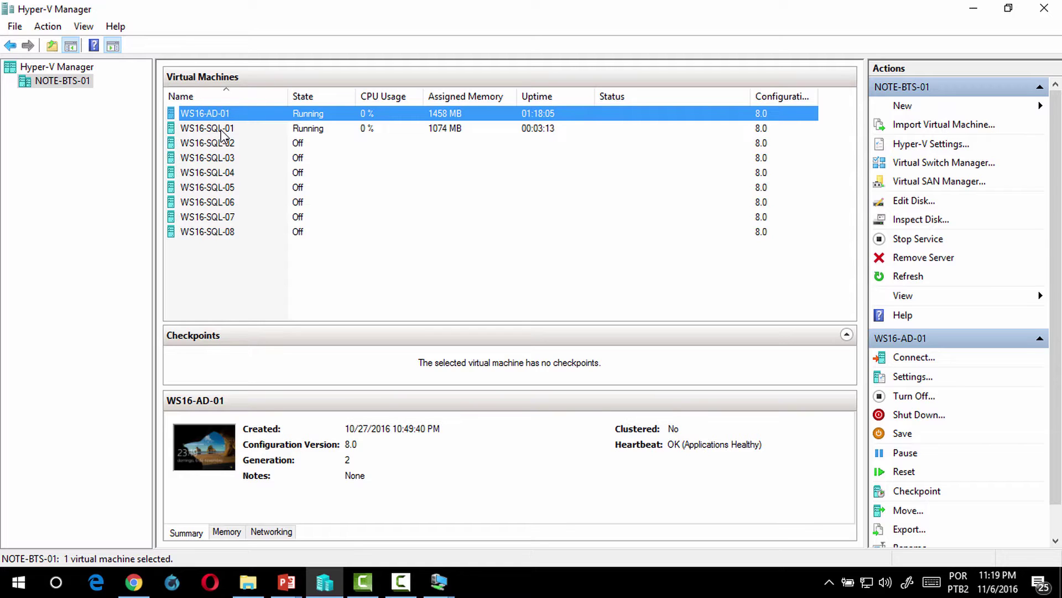
{"action": "left_click", "coordinate": [222, 133]}
{"action": "left_click", "coordinate": [224, 115]}
{"action": "left_click", "coordinate": [228, 143]}
{"action": "left_click", "coordinate": [228, 134]}
{"action": "left_click", "coordinate": [228, 147]}
{"action": "left_click", "coordinate": [227, 160]}
{"action": "left_click", "coordinate": [227, 174]}
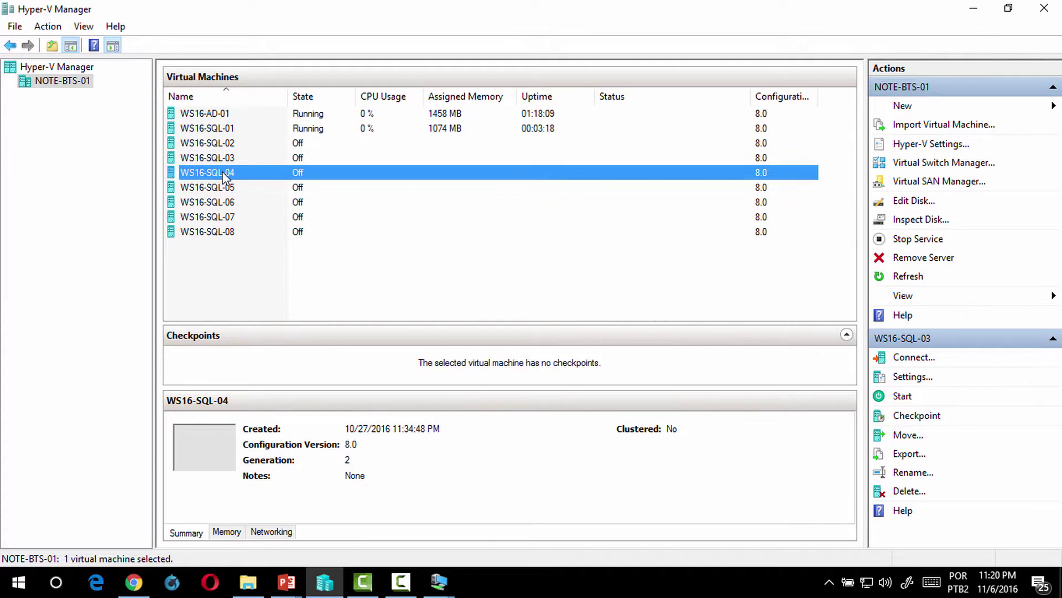
{"action": "left_click", "coordinate": [219, 115]}
{"action": "left_click", "coordinate": [218, 133]}
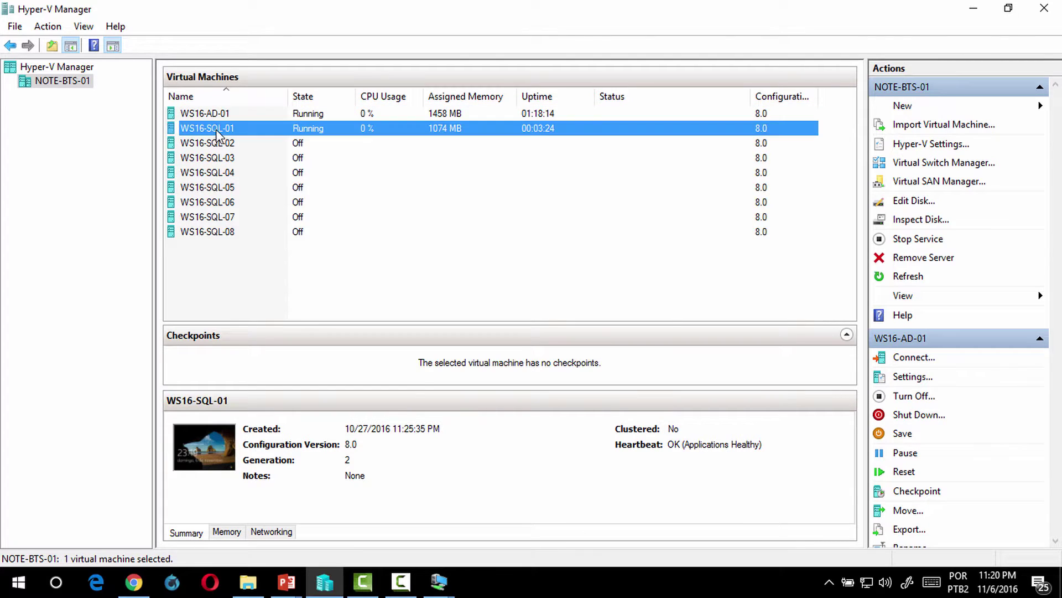
{"action": "left_click", "coordinate": [224, 144]}
{"action": "left_click", "coordinate": [223, 157]}
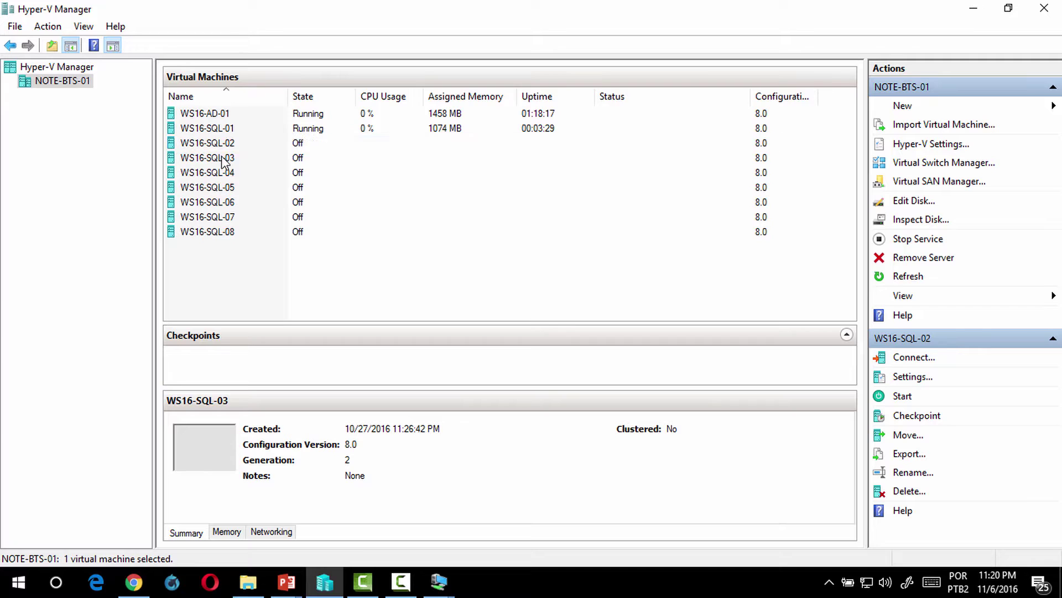
{"action": "left_click", "coordinate": [206, 190]}
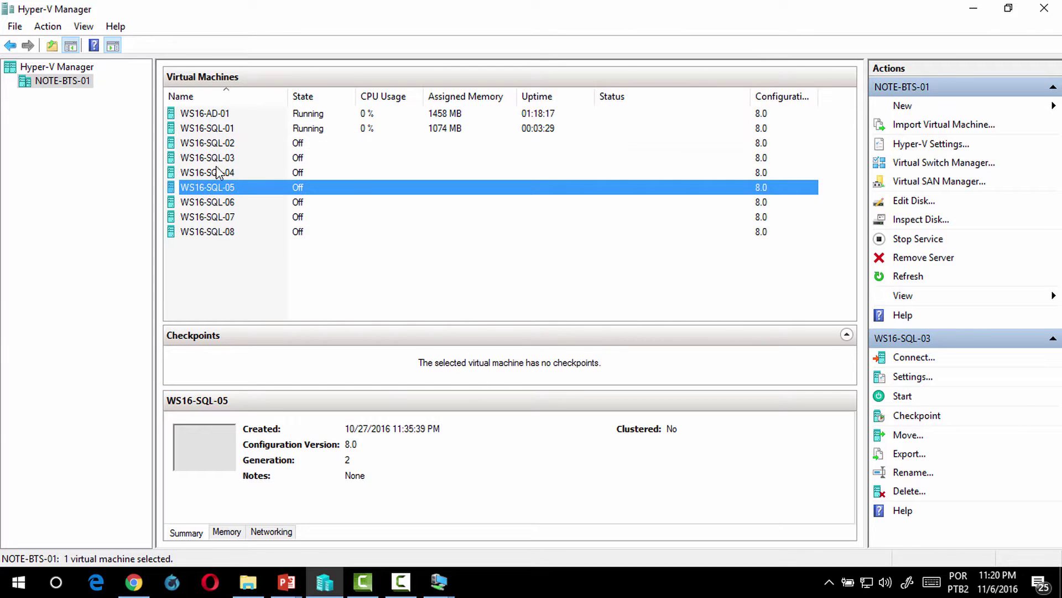
- Open the WS16-SQL-01 virtual machine and select the Ethernet and Ethernet 2 connections in Network Connections
{"action": "left_click", "coordinate": [222, 129]}
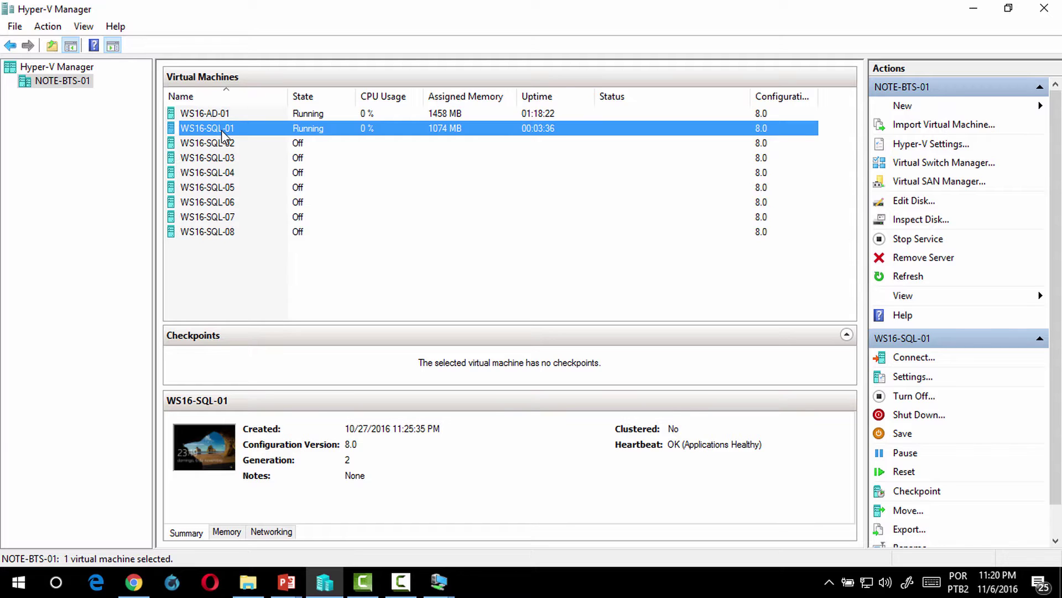
{"action": "double_click", "coordinate": [222, 131]}
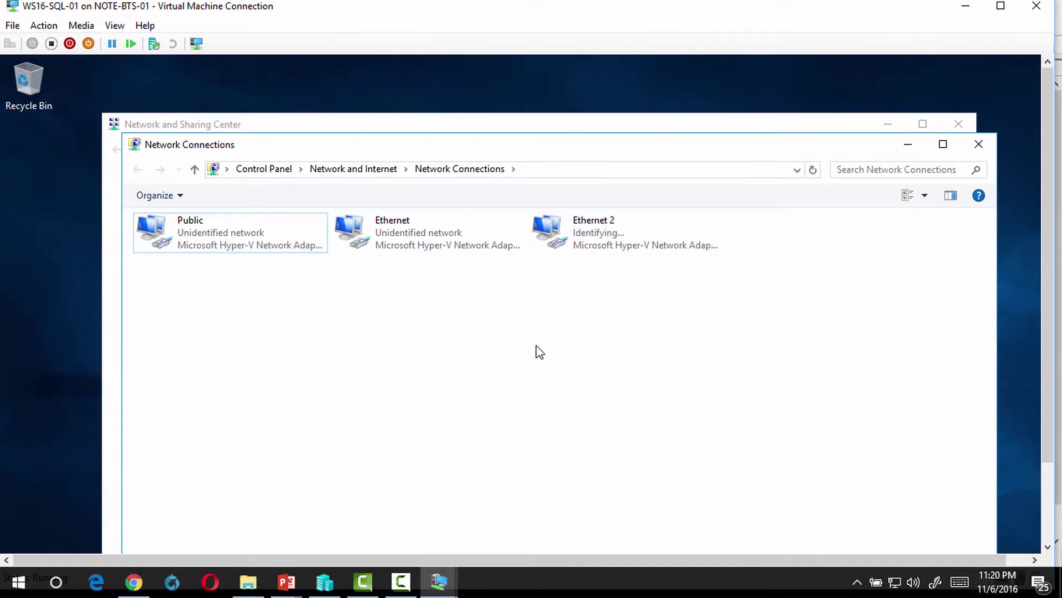
{"action": "left_click_drag", "start_coordinate": [725, 462], "coordinate": [416, 192]}
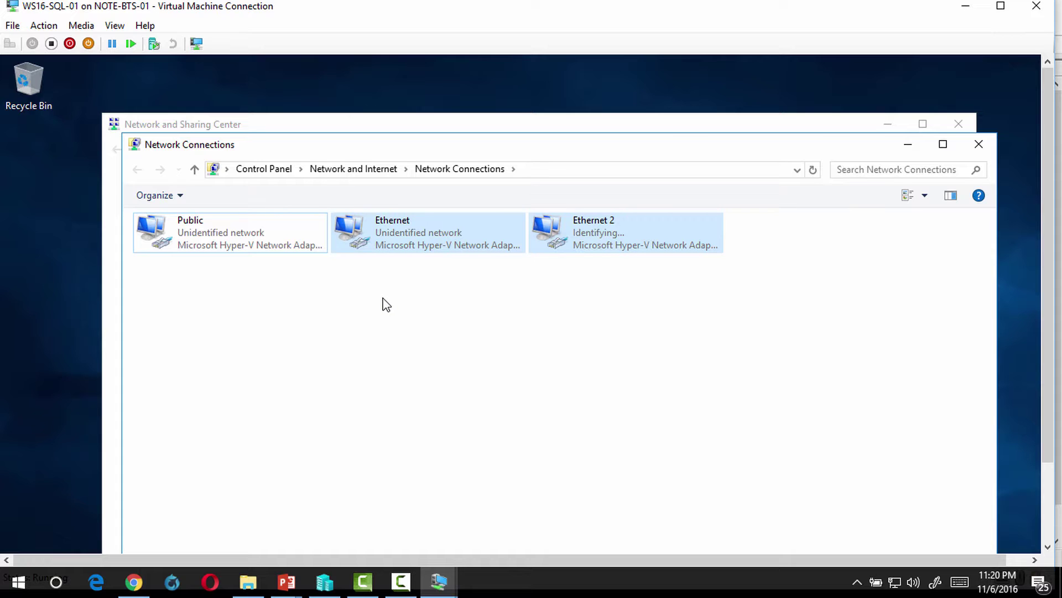
- Return to Hyper-V Manager and set the VS-iSCSI network adapter of WS16-SQL-01 to Not connected
{"action": "left_click", "coordinate": [327, 581]}
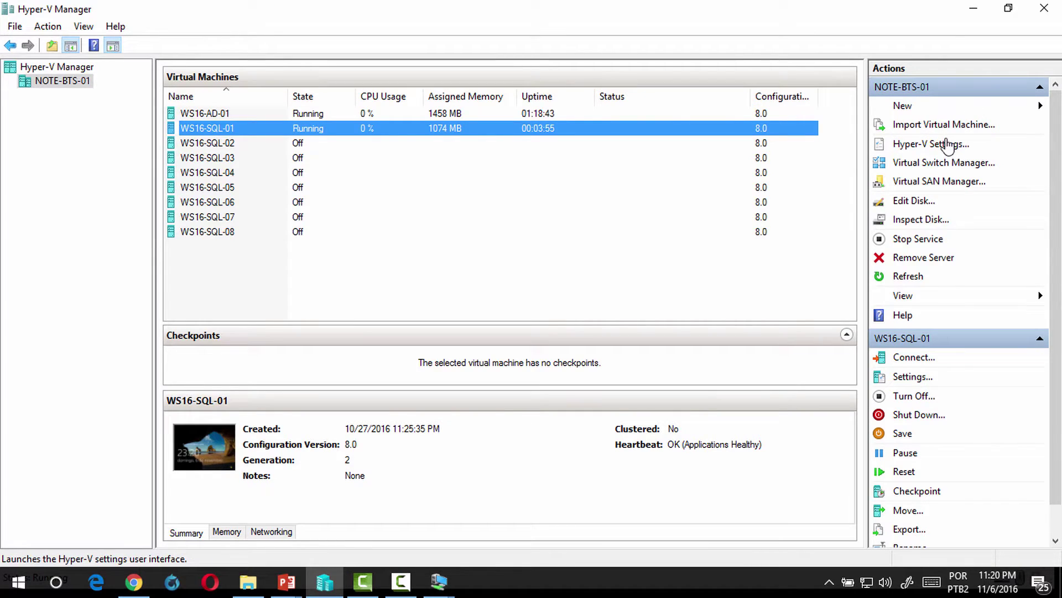
{"action": "left_click", "coordinate": [944, 166]}
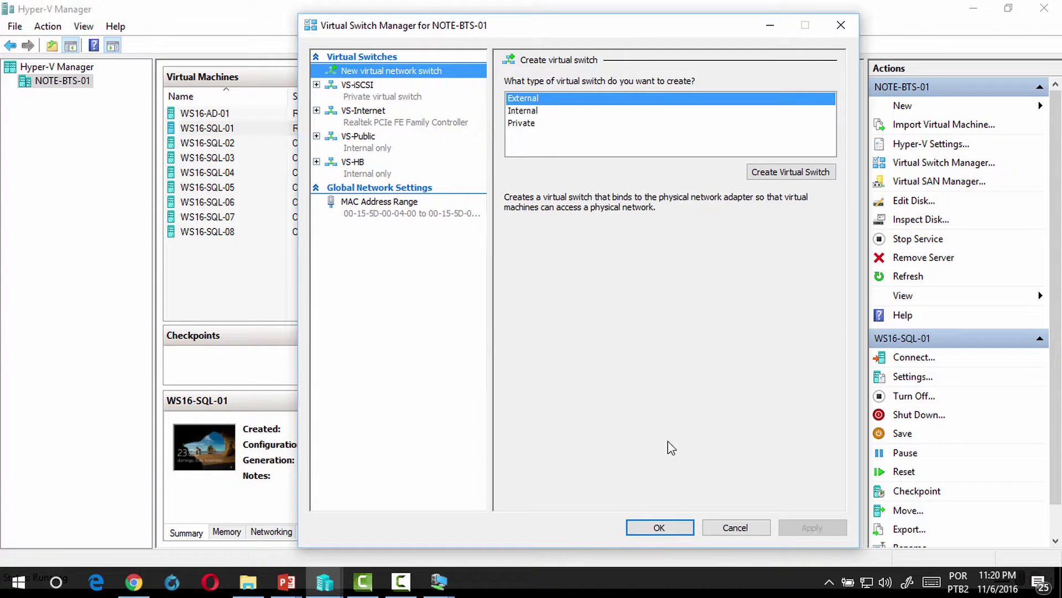
{"action": "left_click", "coordinate": [719, 528]}
{"action": "right_click", "coordinate": [230, 122]}
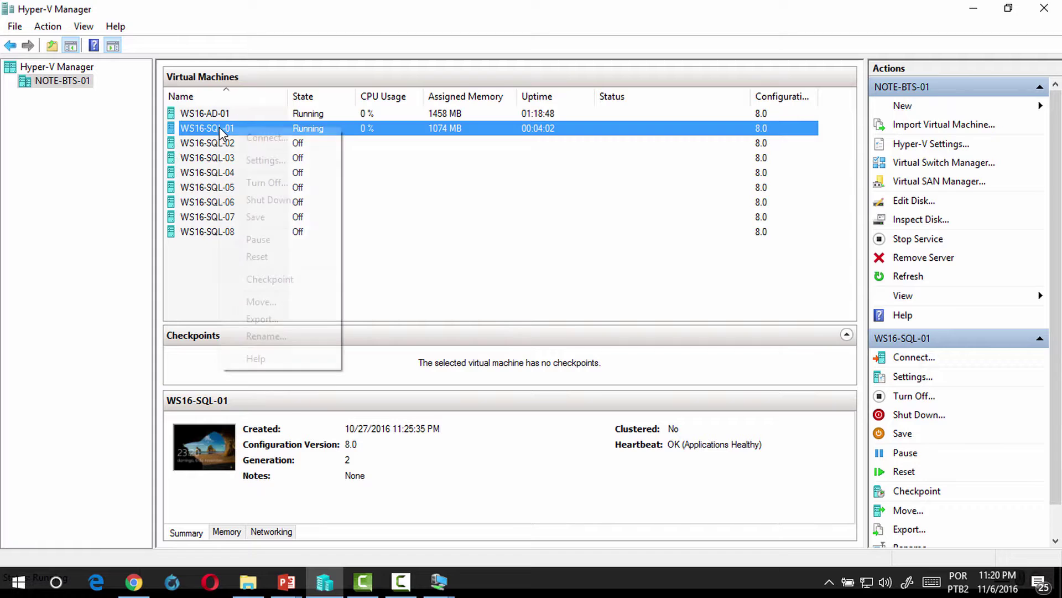
{"action": "left_click", "coordinate": [258, 160]}
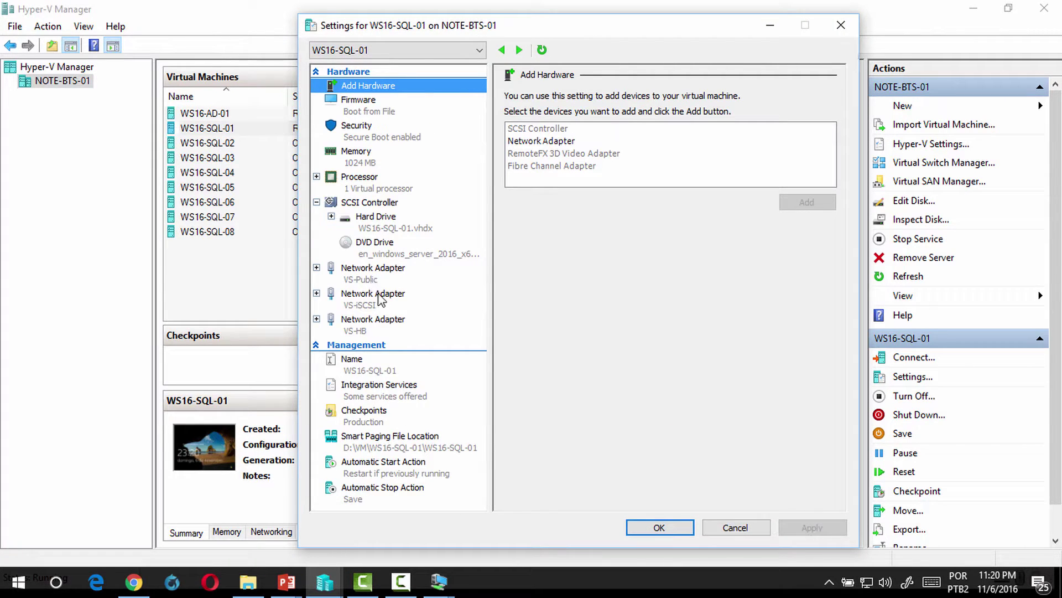
{"action": "left_click", "coordinate": [369, 307]}
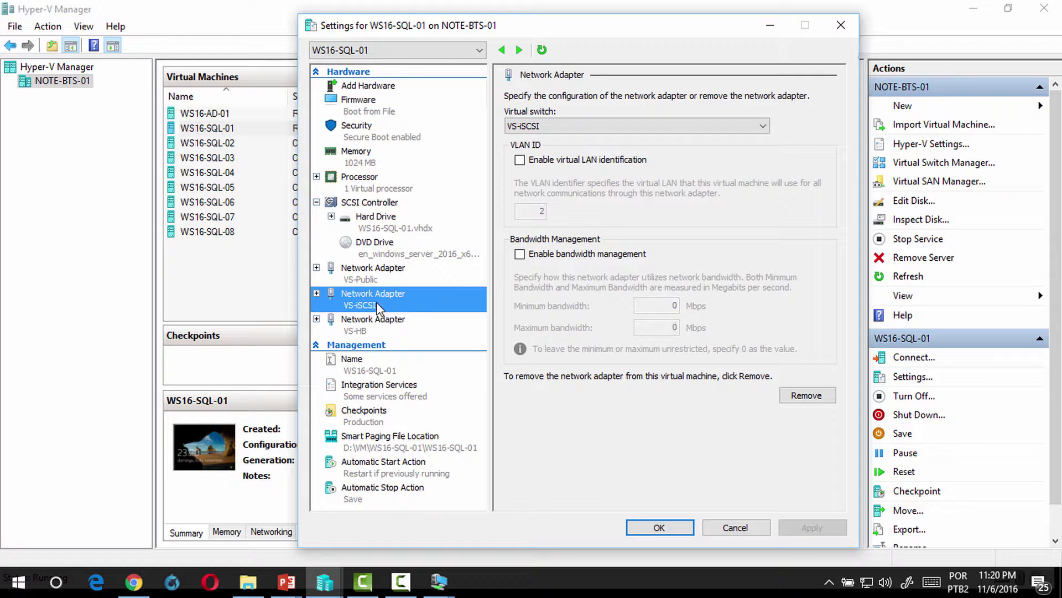
{"action": "left_click", "coordinate": [577, 126]}
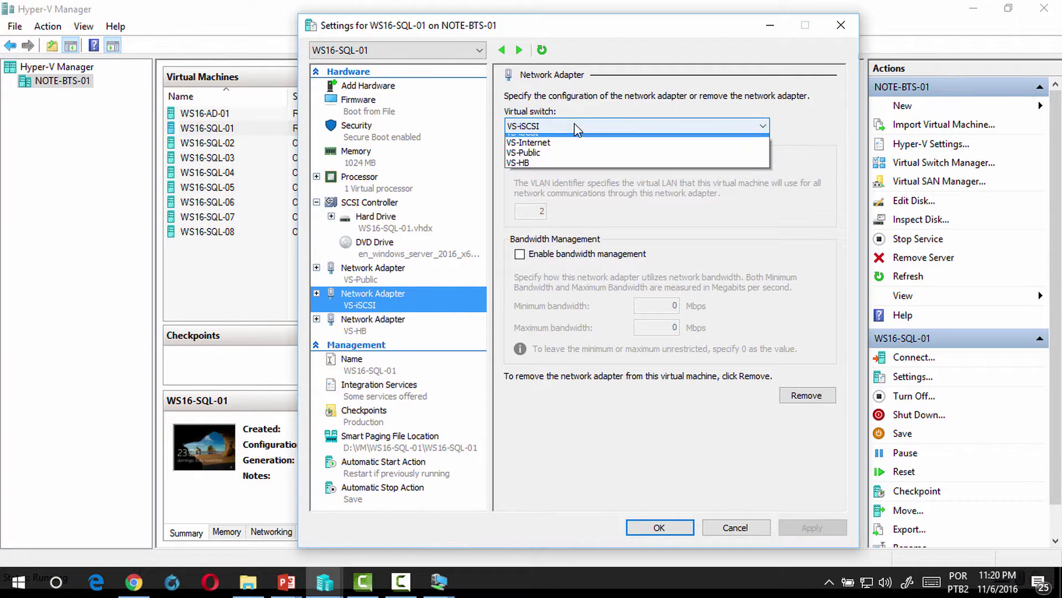
{"action": "left_click", "coordinate": [572, 140]}
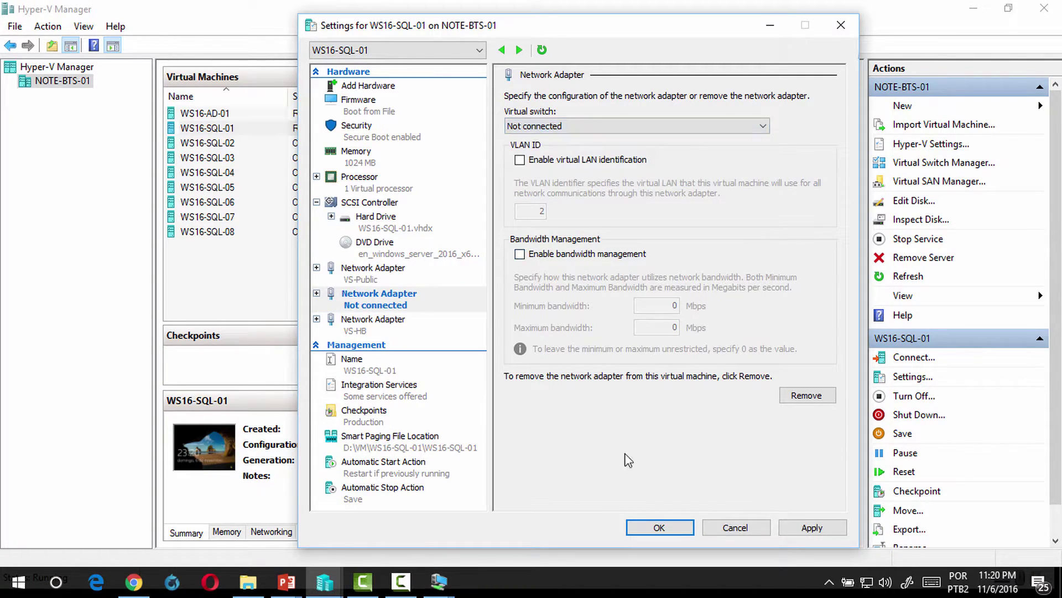
{"action": "left_click", "coordinate": [656, 529]}
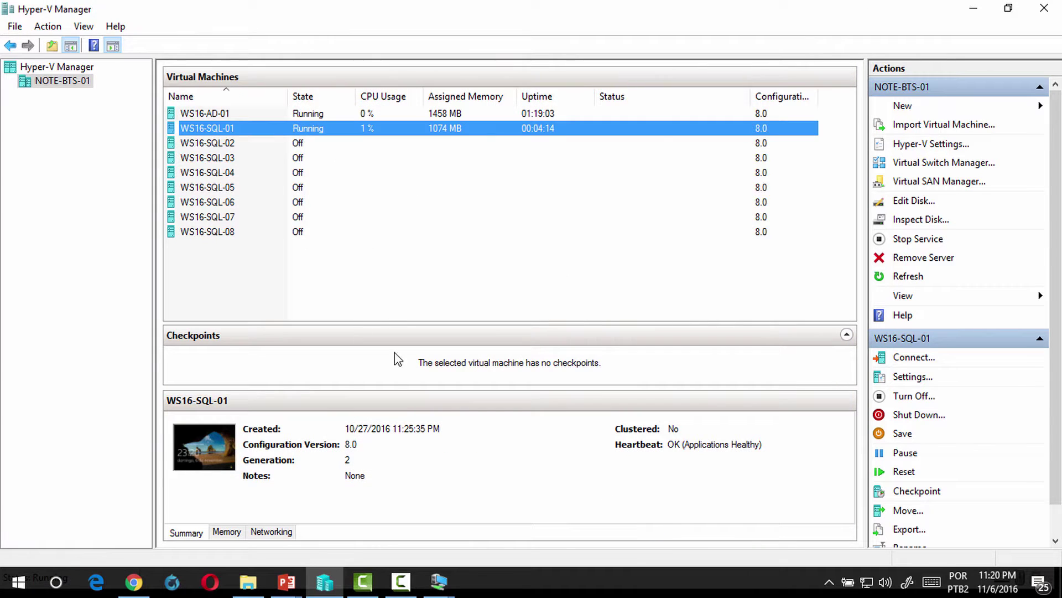
- Switch to the WS16-SQL-01 virtual machine window and check which Ethernet connection is unplugged
{"action": "right_click", "coordinate": [258, 128]}
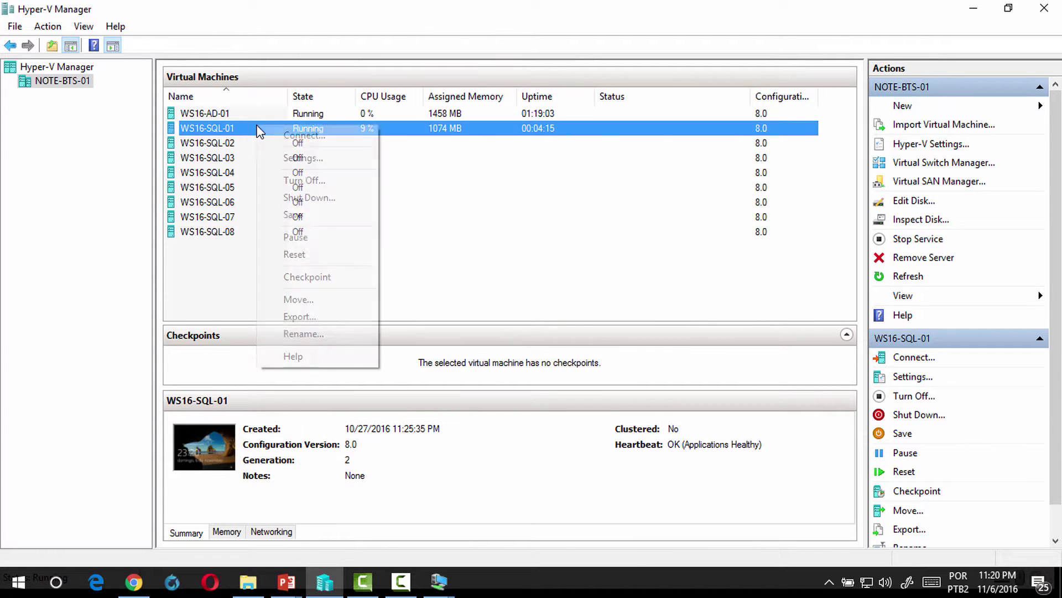
{"action": "left_click", "coordinate": [572, 254]}
{"action": "left_click", "coordinate": [572, 254]}
{"action": "left_click", "coordinate": [439, 582]}
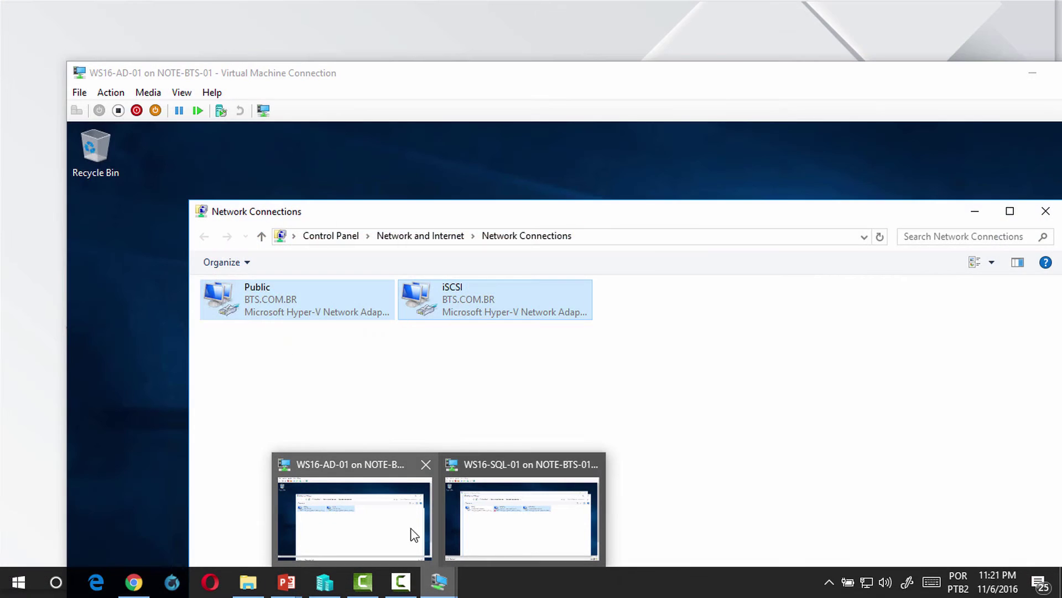
{"action": "left_click", "coordinate": [498, 527]}
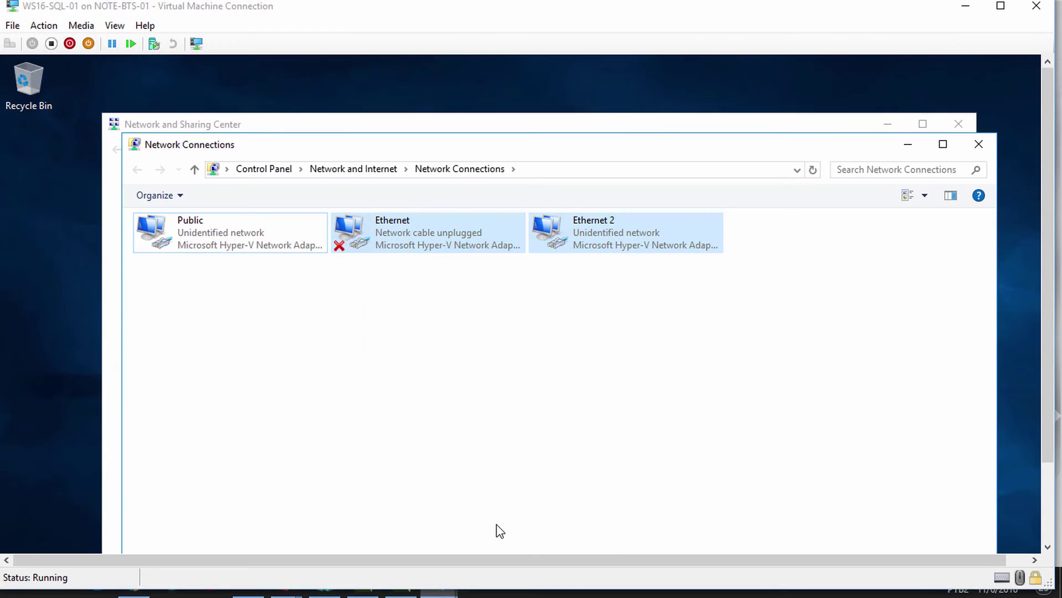
{"action": "left_click", "coordinate": [408, 250]}
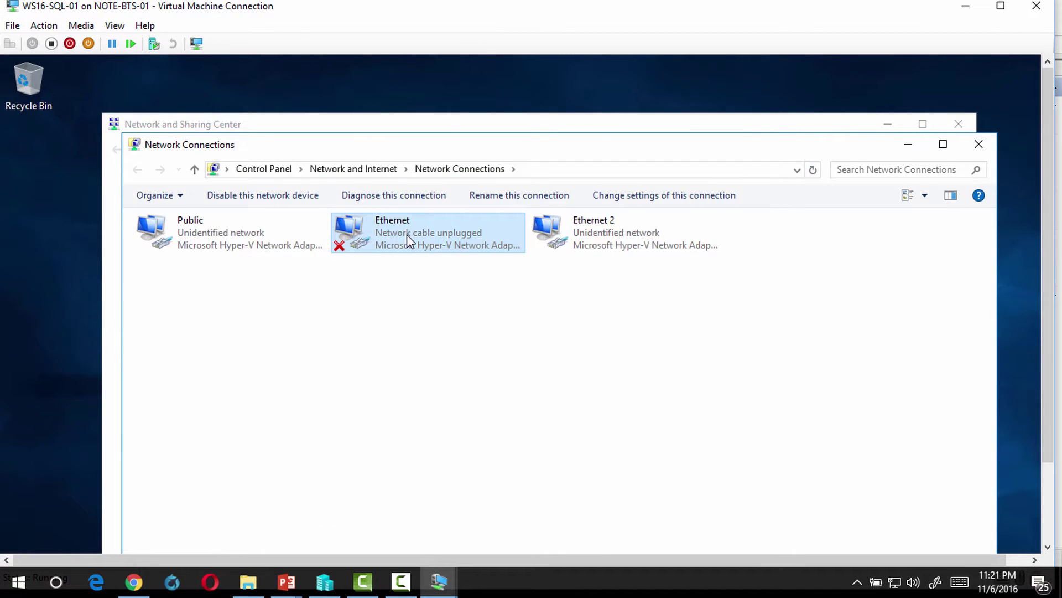
- Rename the Ethernet 2 connection as HB
{"action": "left_click", "coordinate": [599, 222]}
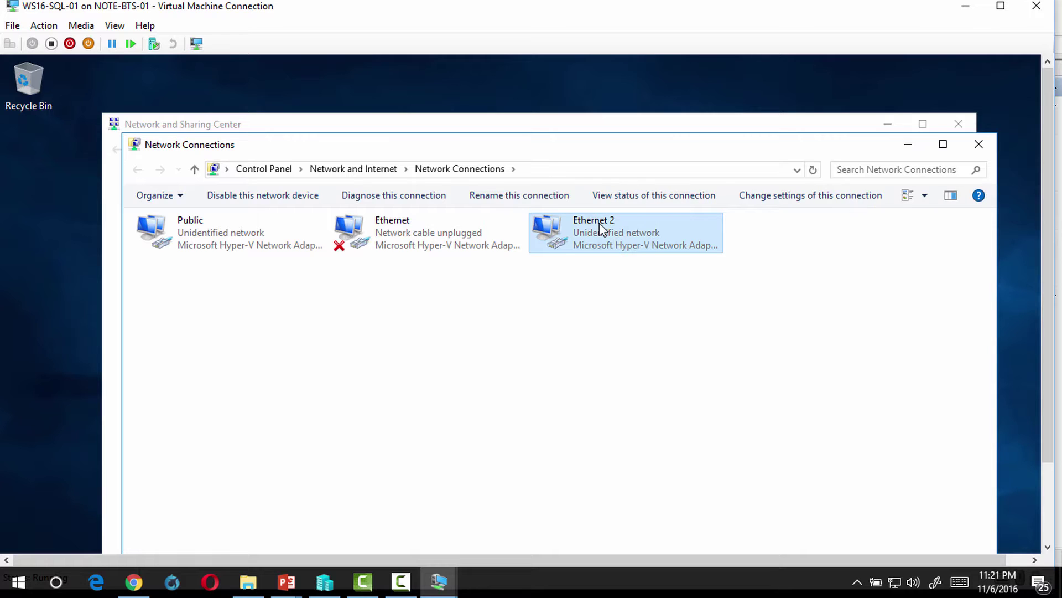
{"action": "right_click", "coordinate": [599, 223]}
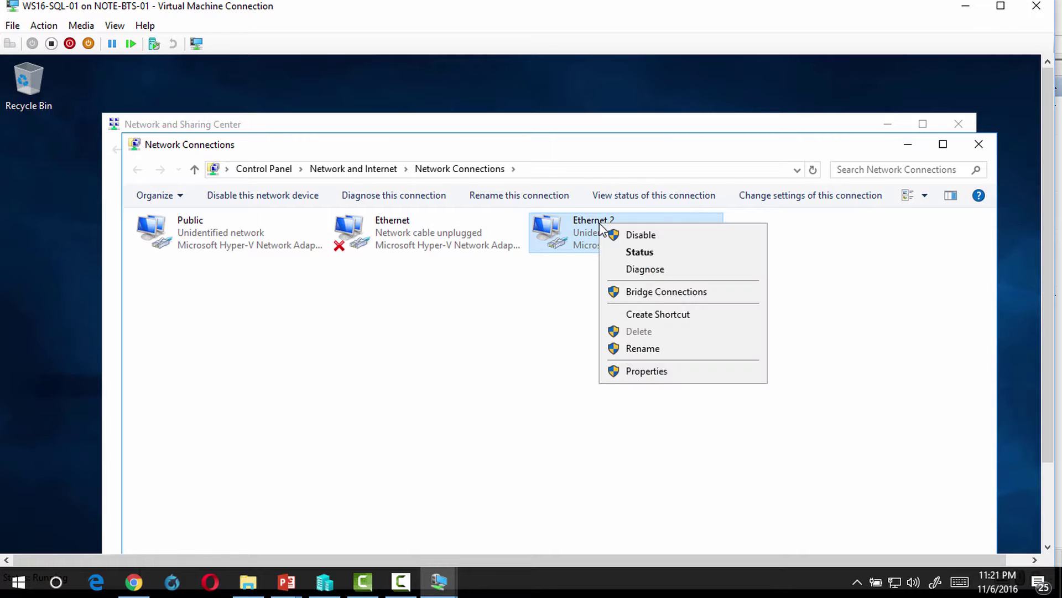
{"action": "left_click", "coordinate": [642, 349]}
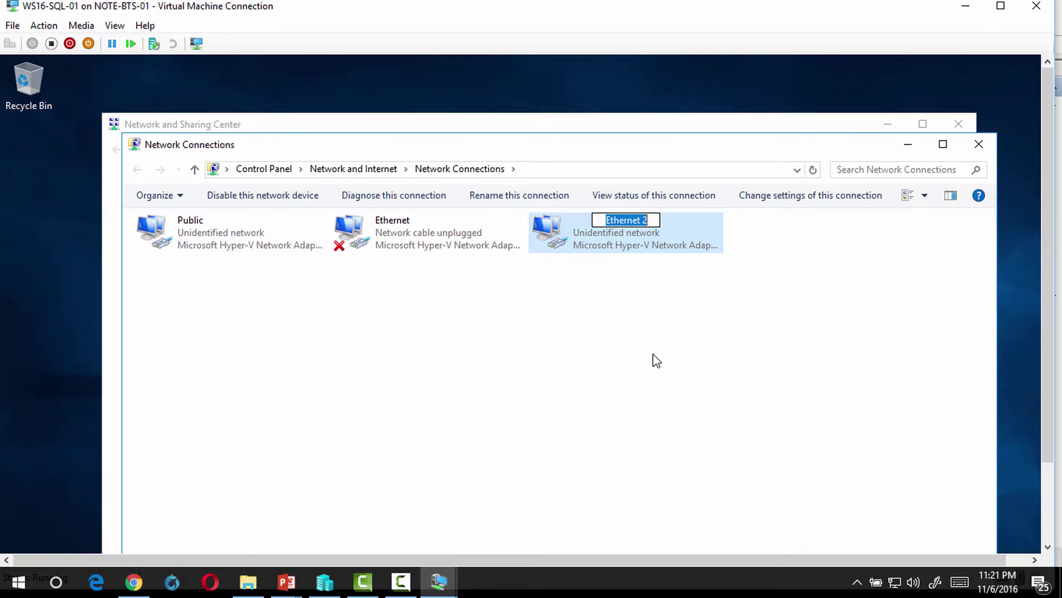
{"action": "type", "text": "HB"}
{"action": "key", "text": "Return"}
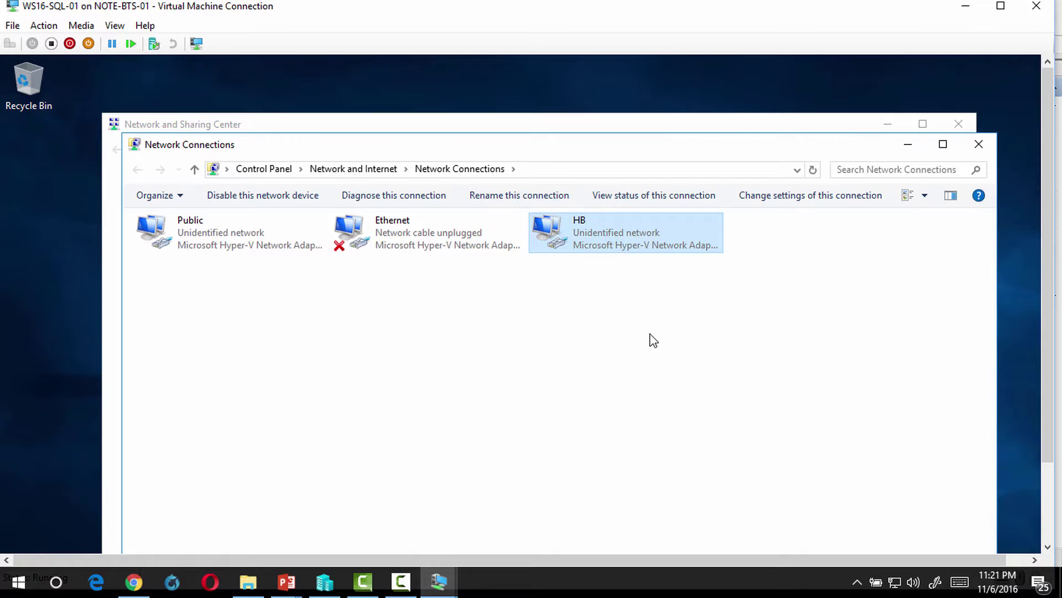
{"action": "left_click", "coordinate": [400, 233]}
{"action": "right_click", "coordinate": [400, 231]}
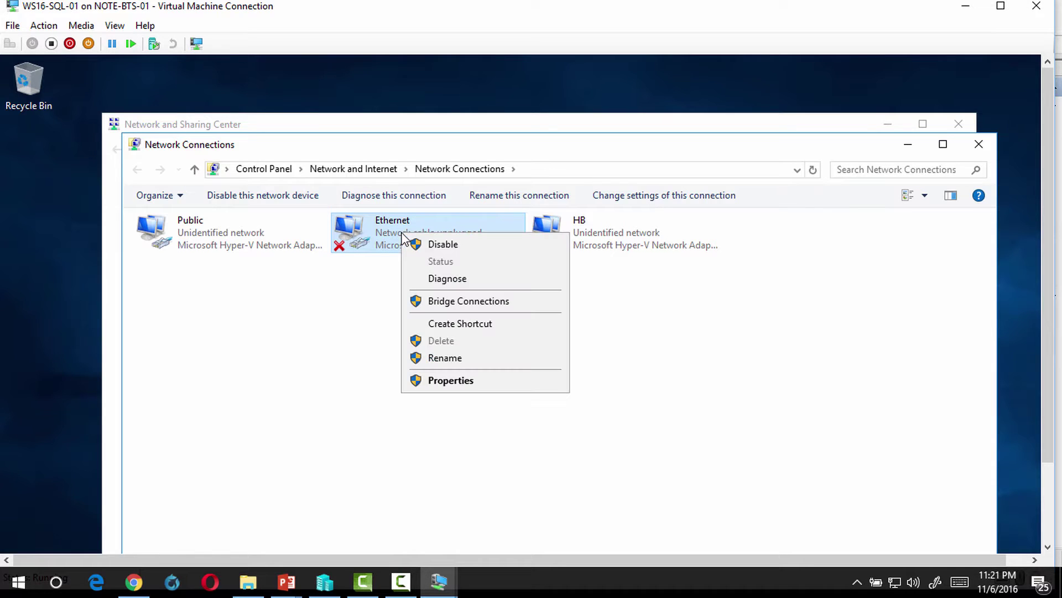
{"action": "left_click", "coordinate": [478, 380]}
{"action": "key", "text": "Escape"}
{"action": "right_click", "coordinate": [402, 226]}
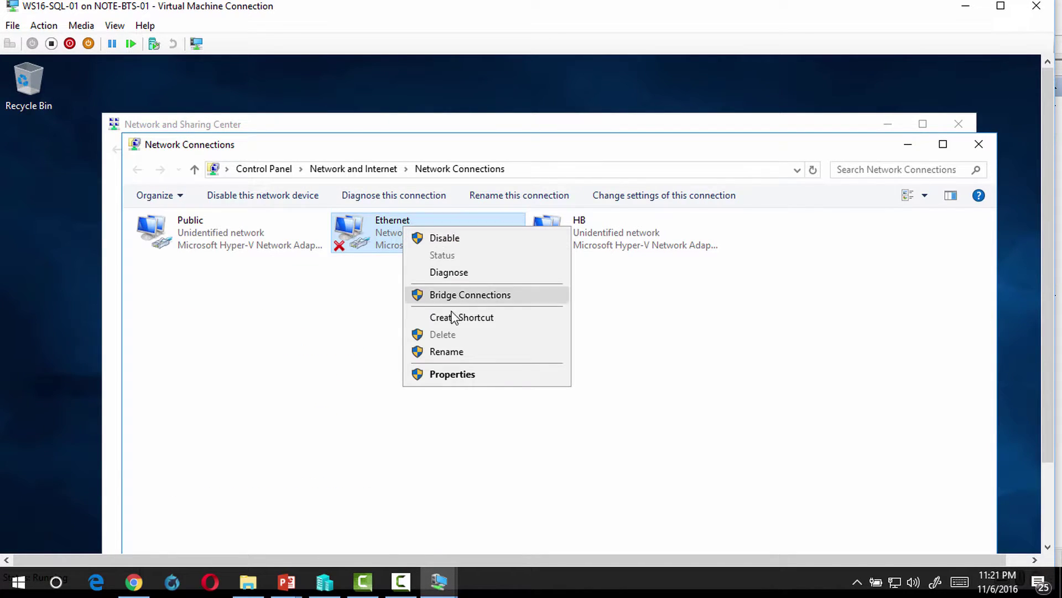
{"action": "left_click", "coordinate": [461, 374]}
{"action": "key", "text": "Escape"}
- Rename the unplugged Ethernet connection as iSCSI
{"action": "right_click", "coordinate": [438, 219]}
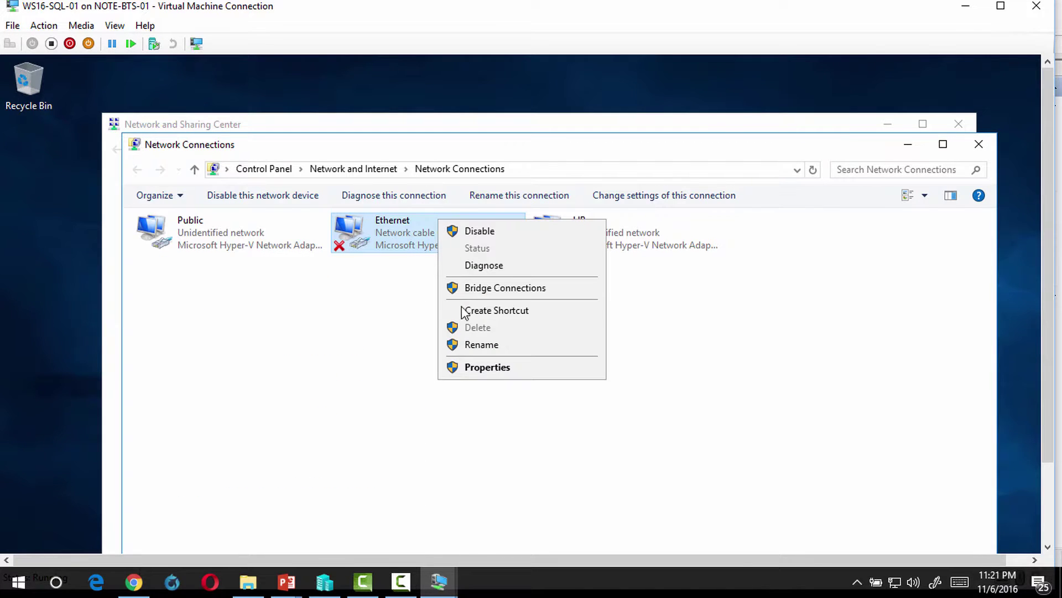
{"action": "left_click", "coordinate": [472, 346]}
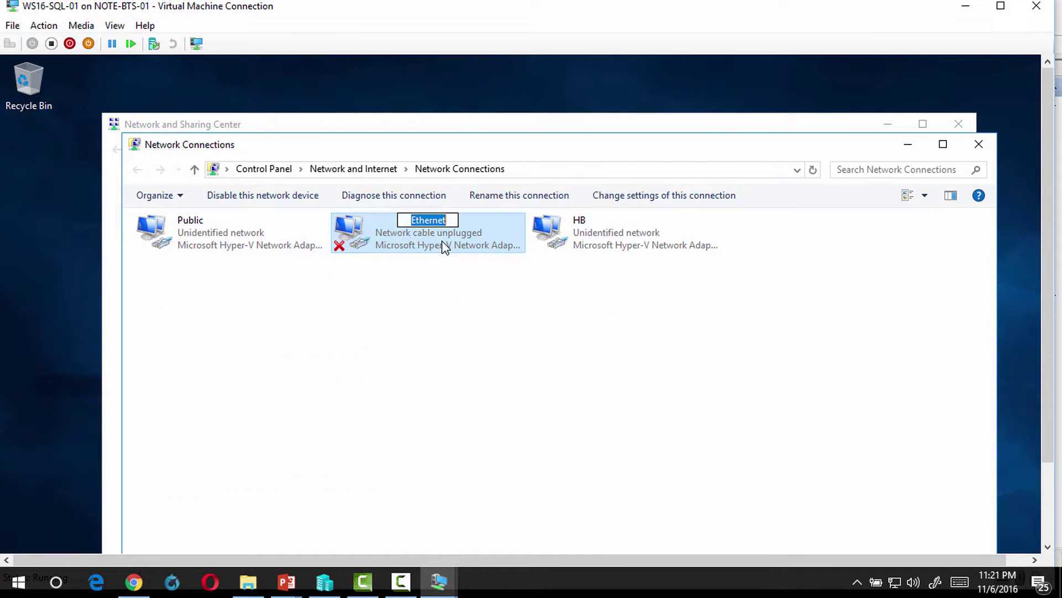
{"action": "type", "text": "I-"}
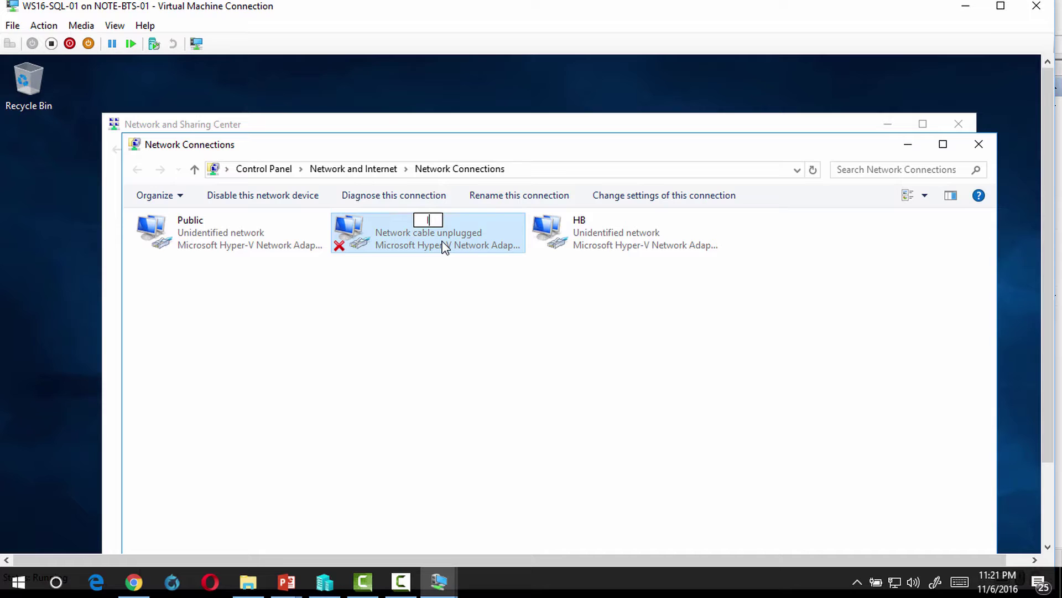
{"action": "key", "text": "BackSpace"}
{"action": "key", "text": "BackSpace"}
{"action": "type", "text": "iSCSI"}
{"action": "key", "text": "Return"}
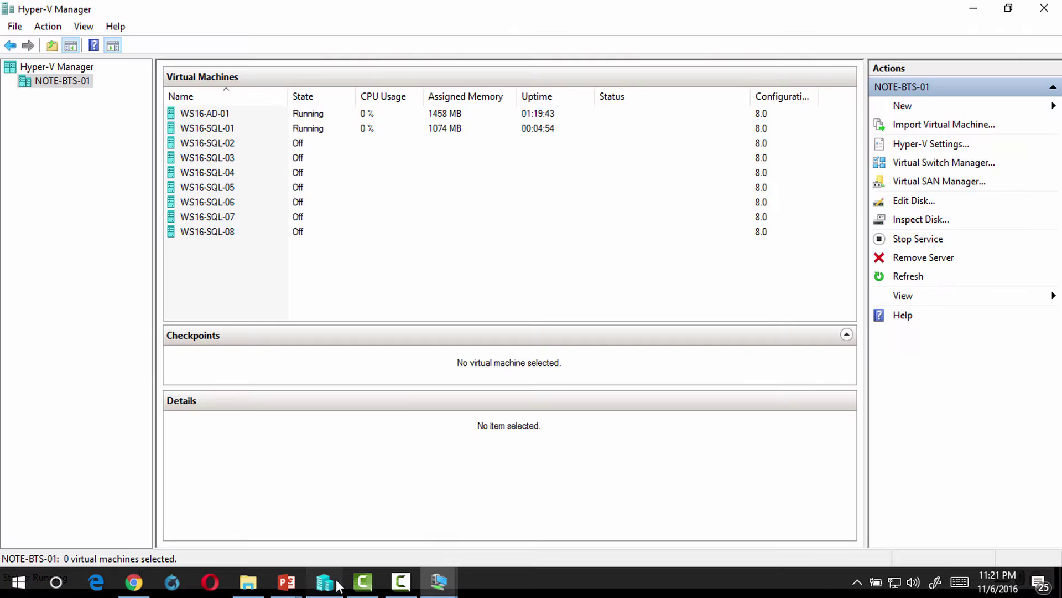
- Switch to Hyper-V Manager and connect the unconnected network adapter of WS16-SQL-01 to the VS-iSCSI virtual switch
{"action": "left_click", "coordinate": [330, 582]}
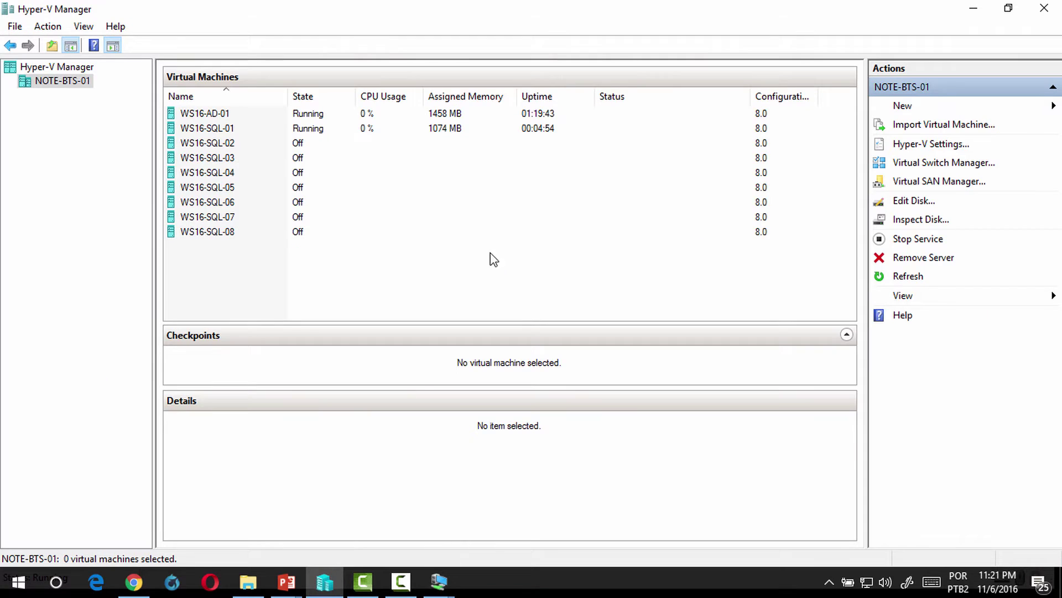
{"action": "left_click", "coordinate": [232, 128]}
{"action": "right_click", "coordinate": [248, 128]}
{"action": "left_click", "coordinate": [280, 157]}
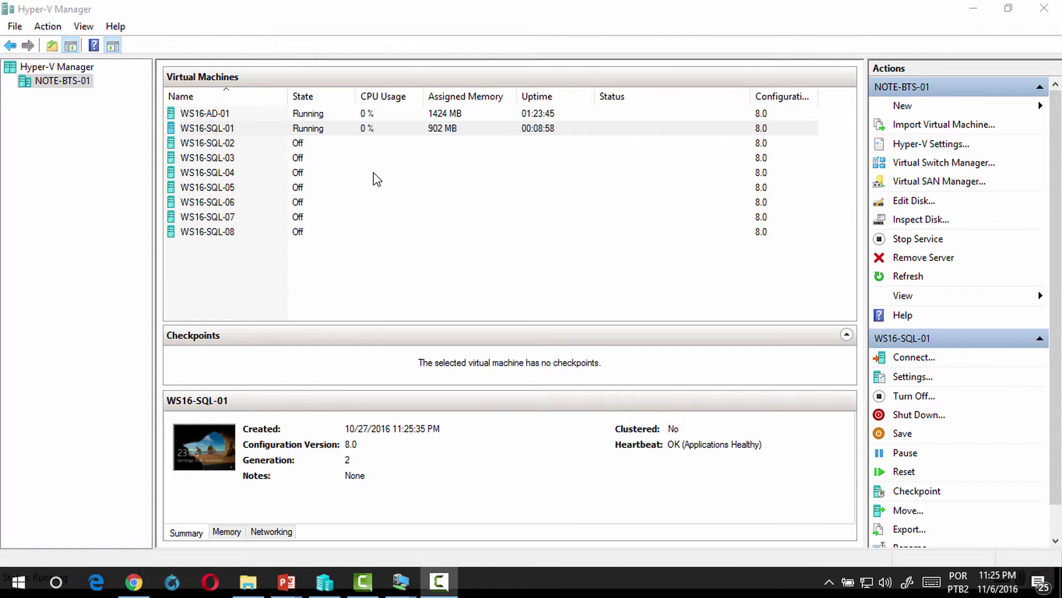
{"action": "right_click", "coordinate": [248, 128]}
{"action": "left_click", "coordinate": [302, 158]}
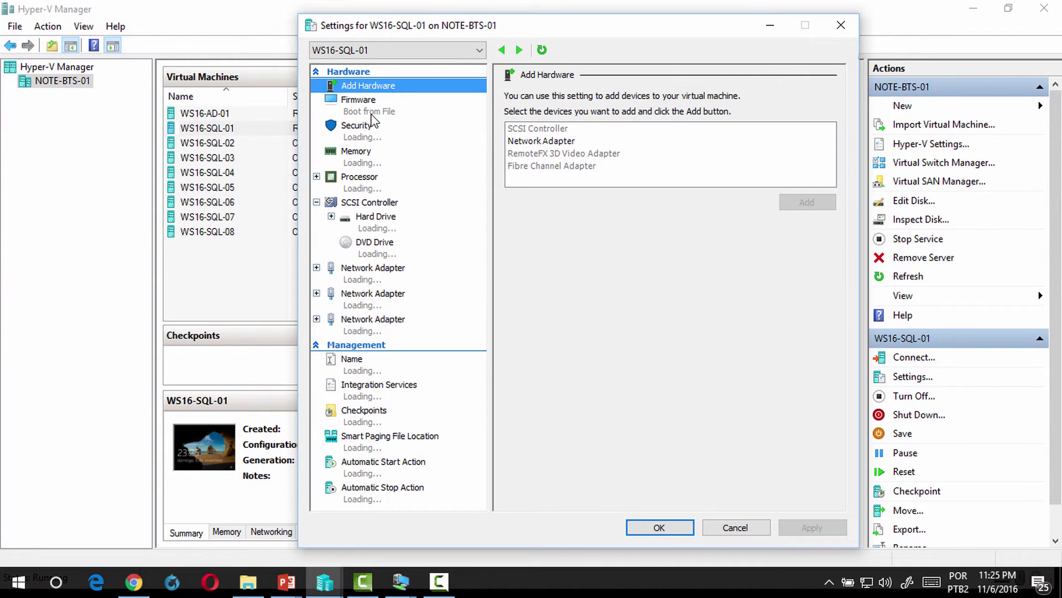
{"action": "left_click", "coordinate": [393, 302]}
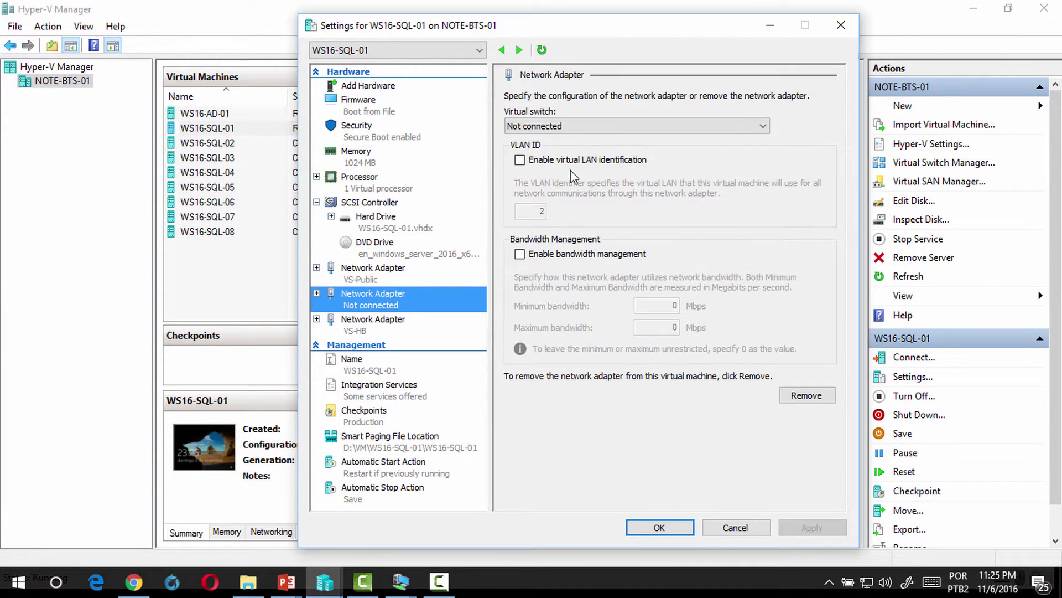
{"action": "left_click", "coordinate": [578, 127]}
{"action": "left_click", "coordinate": [575, 148]}
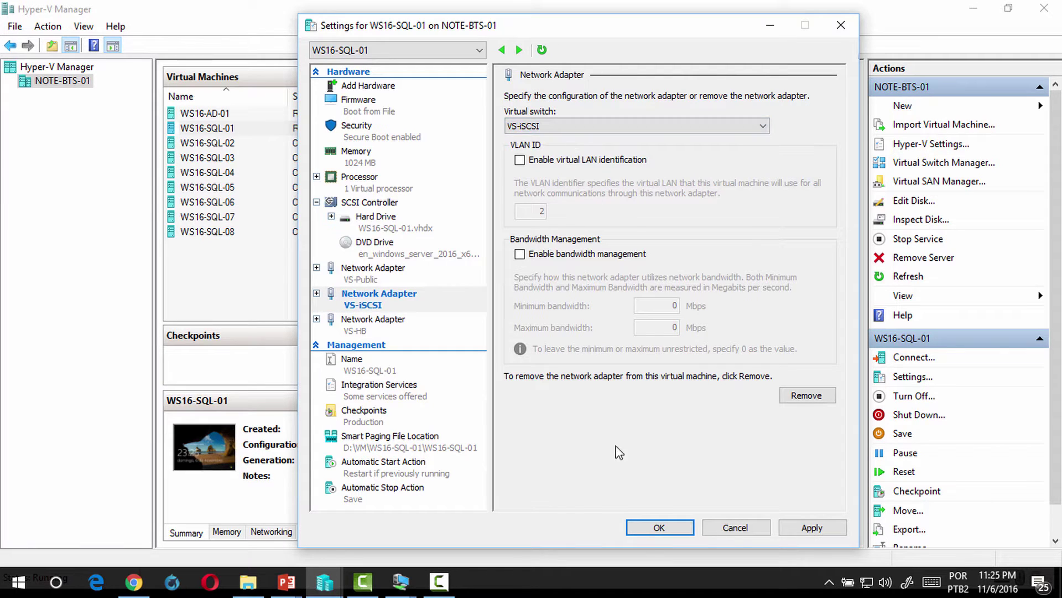
{"action": "left_click", "coordinate": [653, 529]}
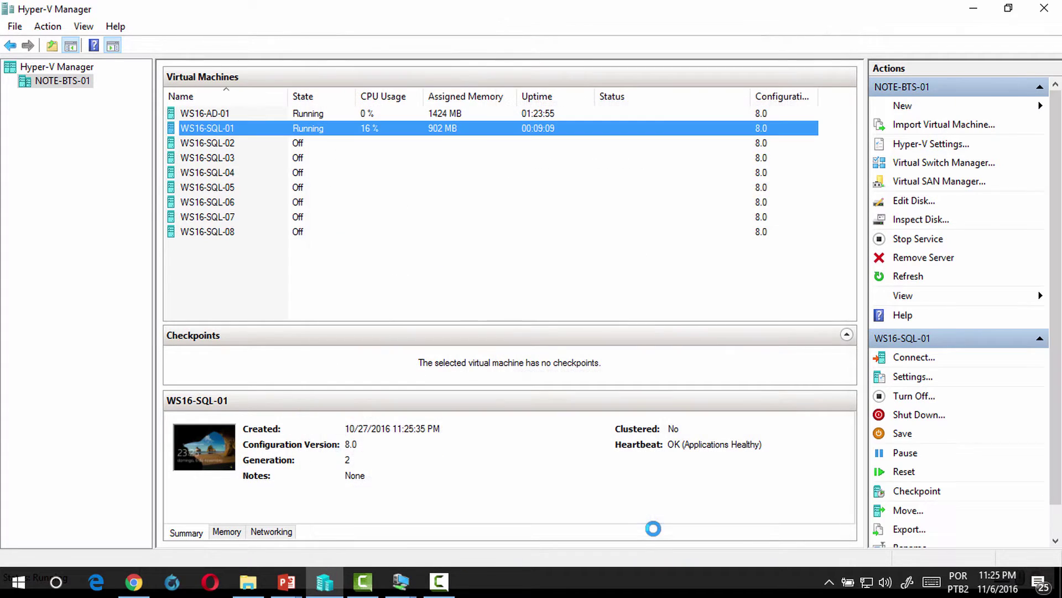
- Open the WS16-SQL-01 virtual machine, move the Network and Sharing Center window aside and select the Public, iSCSI and HB connections
{"action": "double_click", "coordinate": [231, 132]}
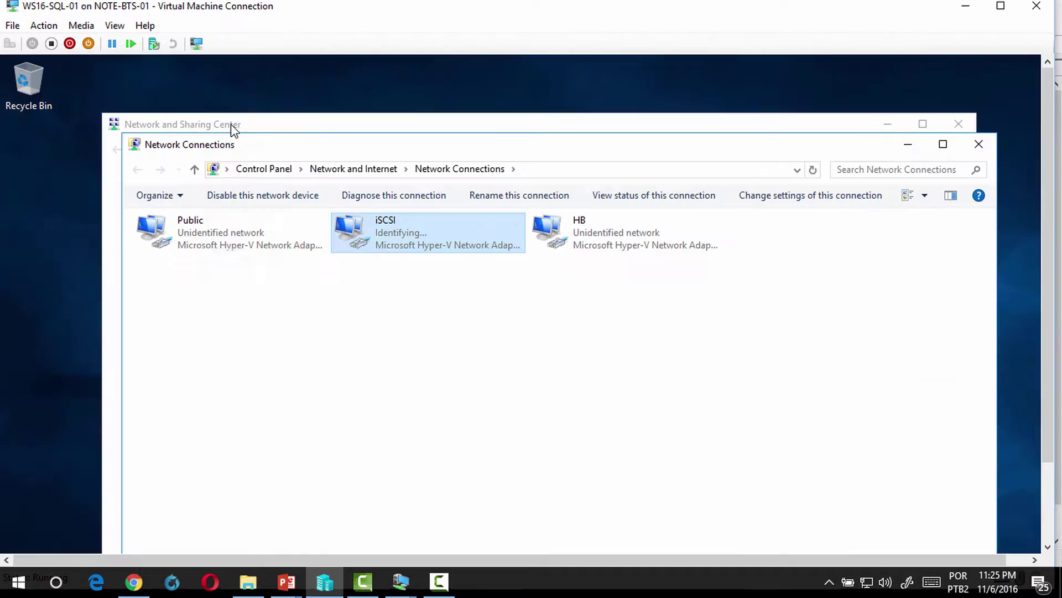
{"action": "left_click", "coordinate": [487, 119]}
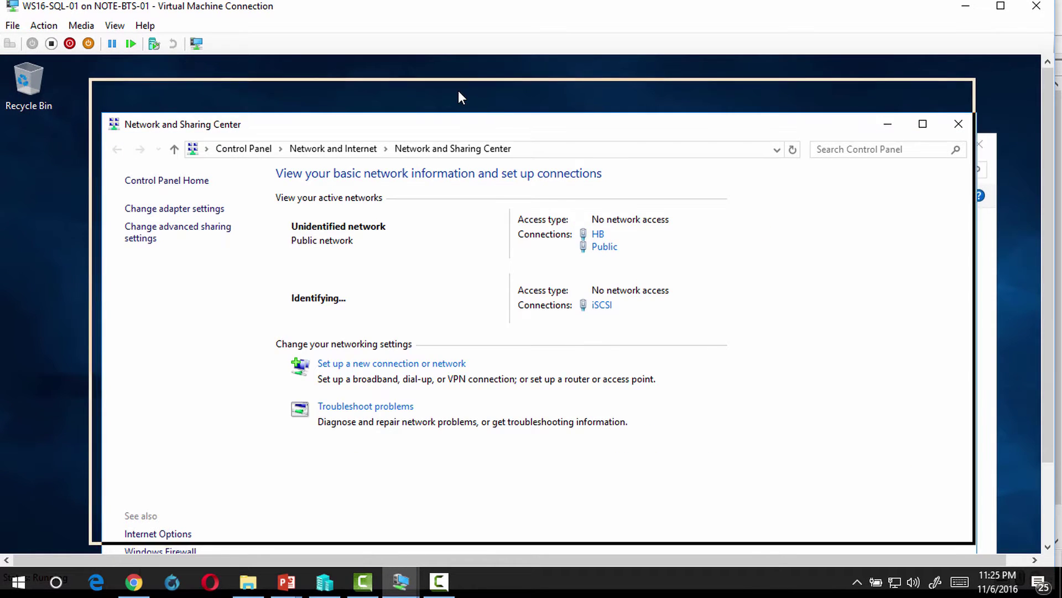
{"action": "left_click_drag", "start_coordinate": [460, 123], "coordinate": [433, 86]}
{"action": "left_click", "coordinate": [968, 374]}
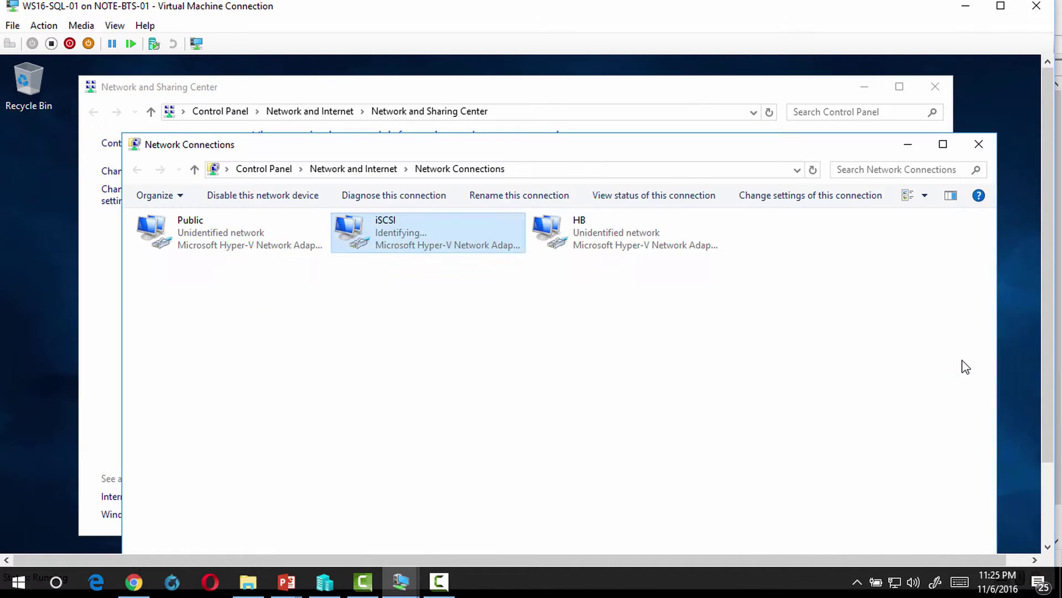
{"action": "left_click_drag", "start_coordinate": [750, 351], "coordinate": [16, 139]}
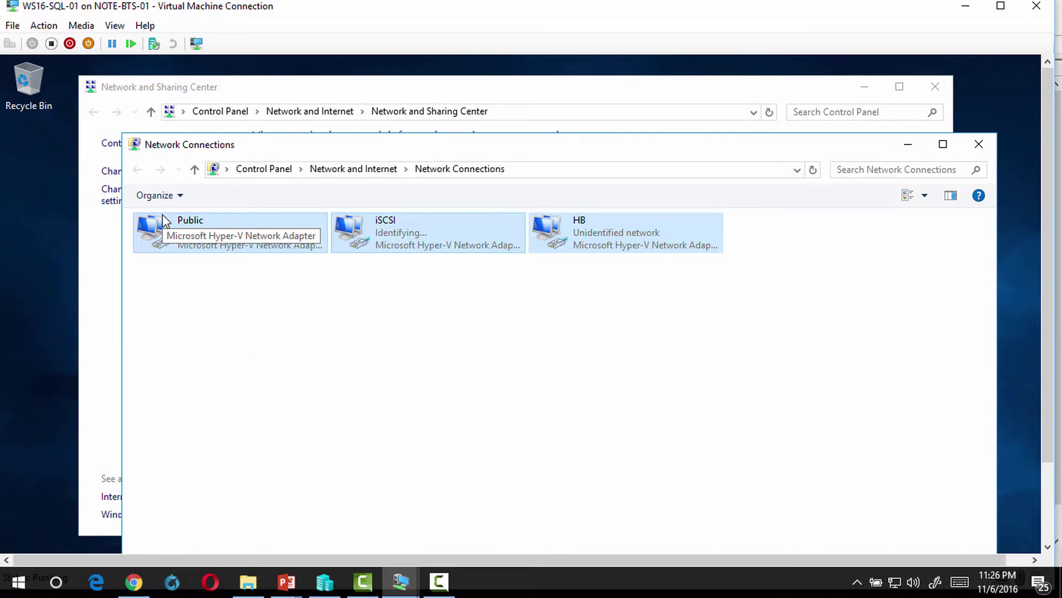
{"action": "right_click", "coordinate": [396, 233]}
{"action": "left_click", "coordinate": [371, 234]}
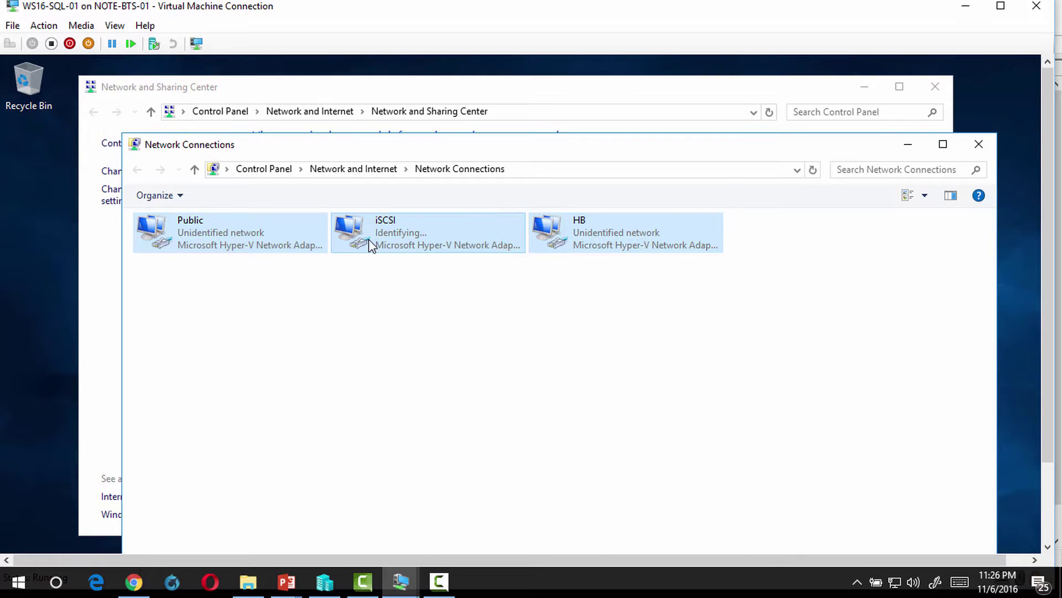
- Assign the iSCSI connection a static IPv4 address beginning with 10.1.0 and save its properties
{"action": "right_click", "coordinate": [371, 231]}
{"action": "left_click", "coordinate": [450, 379]}
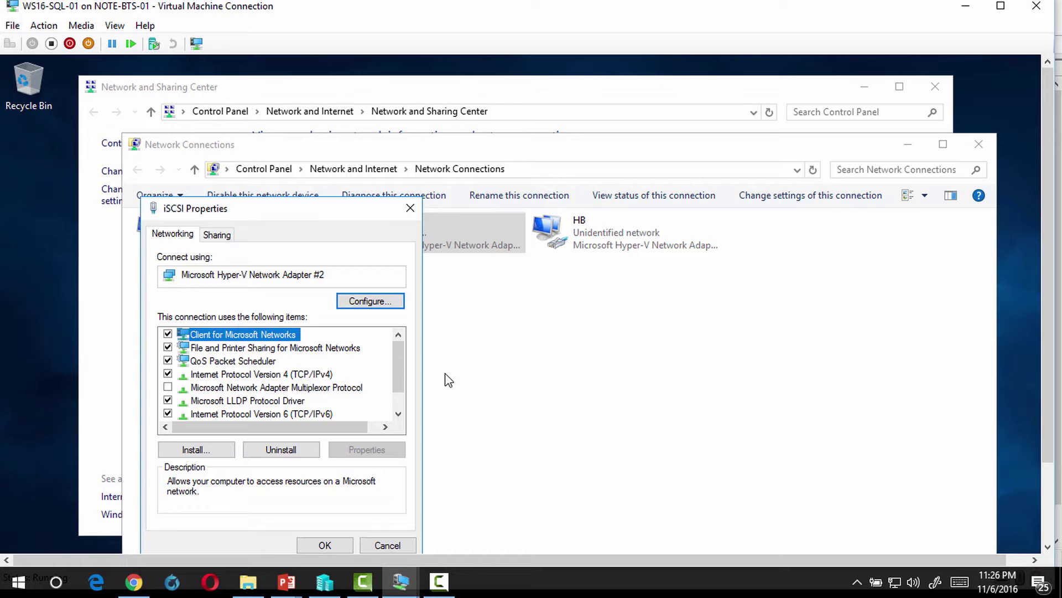
{"action": "left_click_drag", "start_coordinate": [292, 211], "coordinate": [380, 119]}
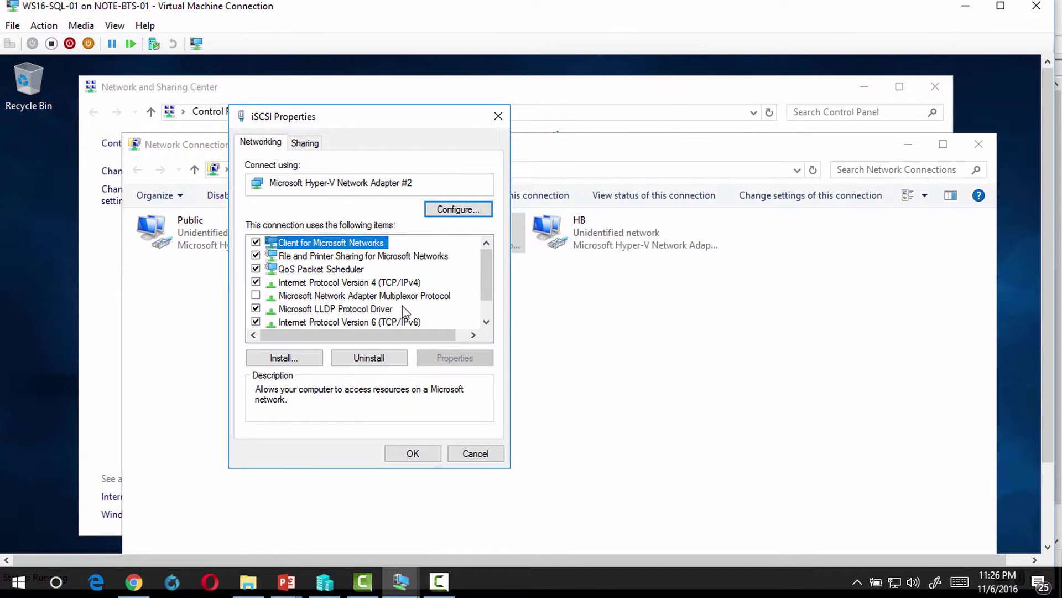
{"action": "left_click", "coordinate": [390, 283]}
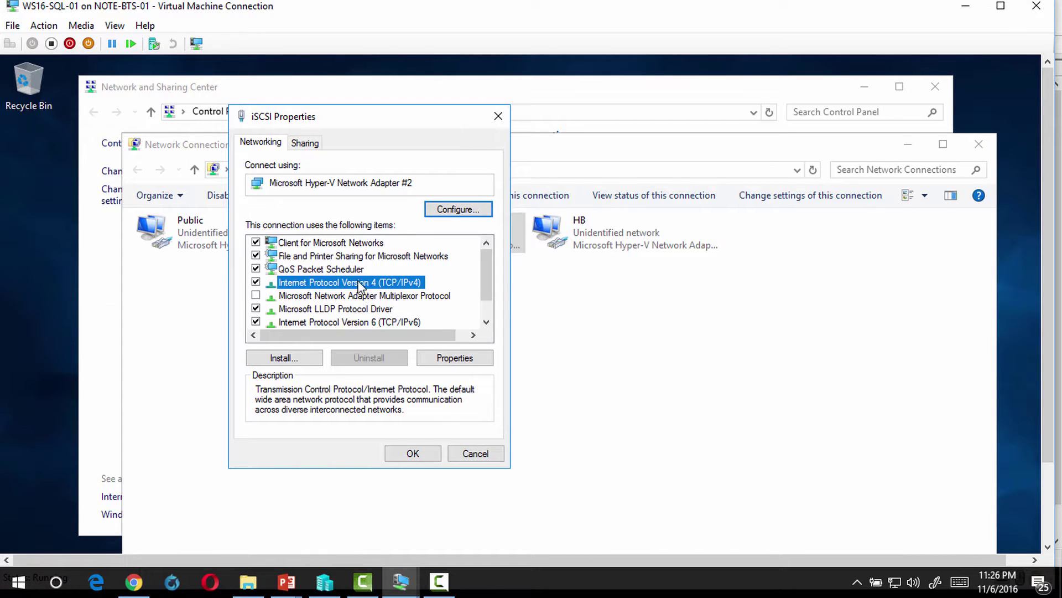
{"action": "left_click", "coordinate": [452, 357]}
{"action": "left_click", "coordinate": [359, 288]}
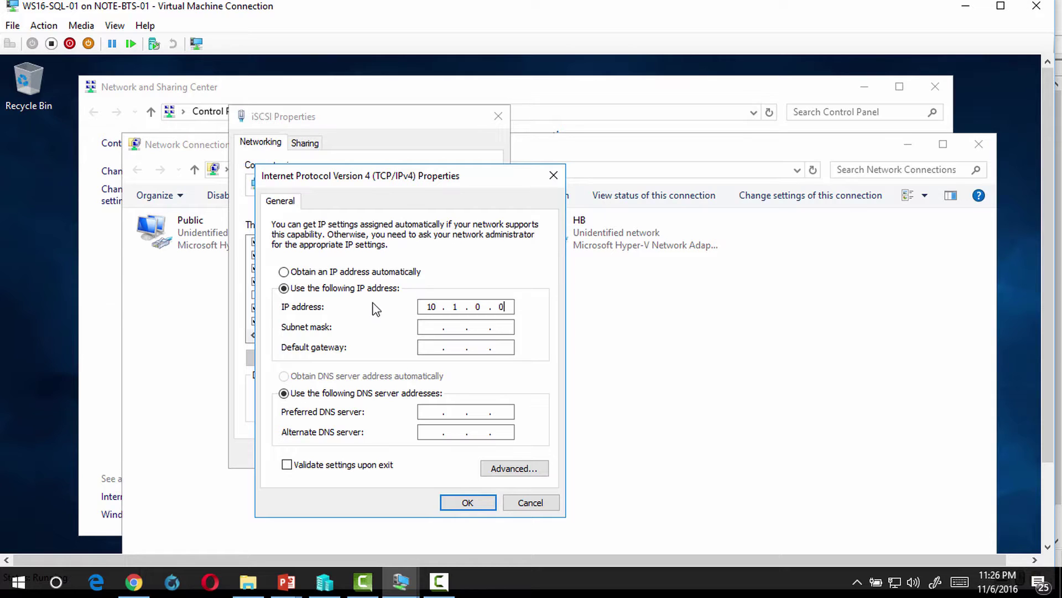
{"action": "key", "text": "Tab"}
{"action": "left_click", "coordinate": [462, 504]}
{"action": "left_click", "coordinate": [435, 457]}
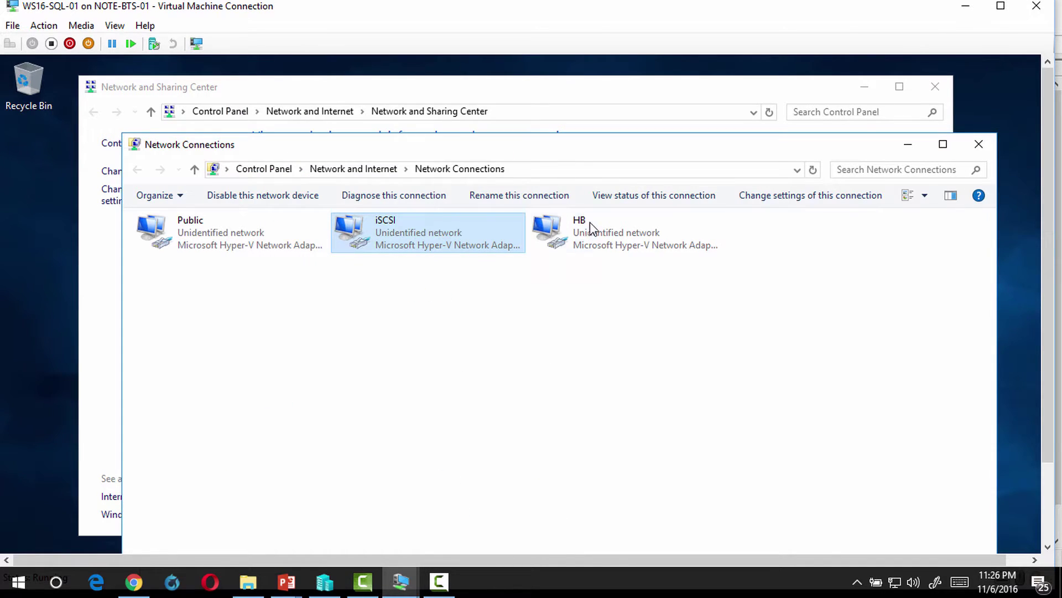
- Open the Internet Protocol Version 4 (TCP/IPv4) properties of the HB connection
{"action": "left_click", "coordinate": [558, 235]}
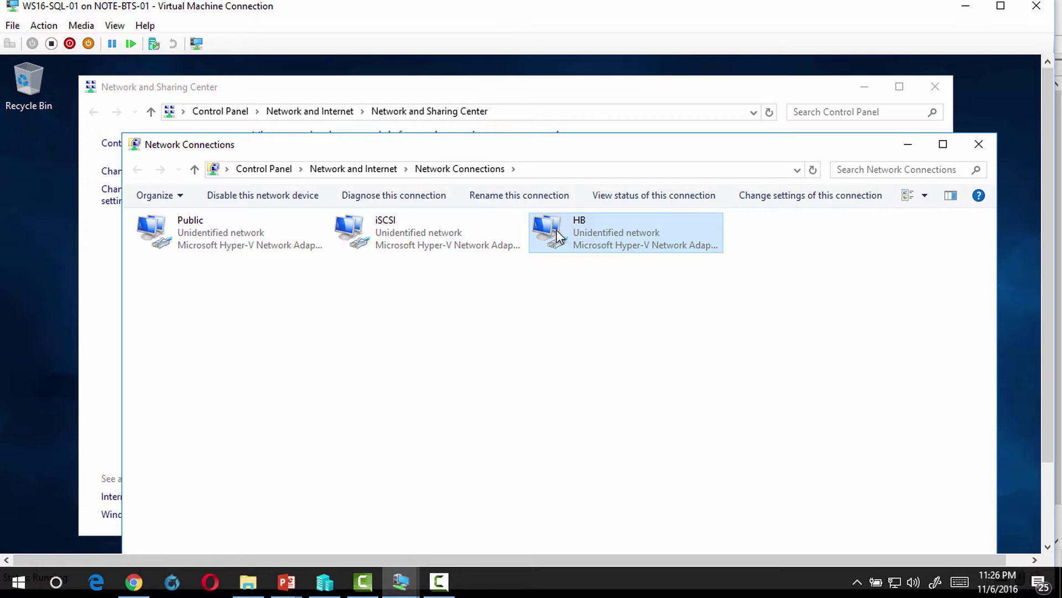
{"action": "right_click", "coordinate": [554, 237]}
{"action": "left_click", "coordinate": [592, 380]}
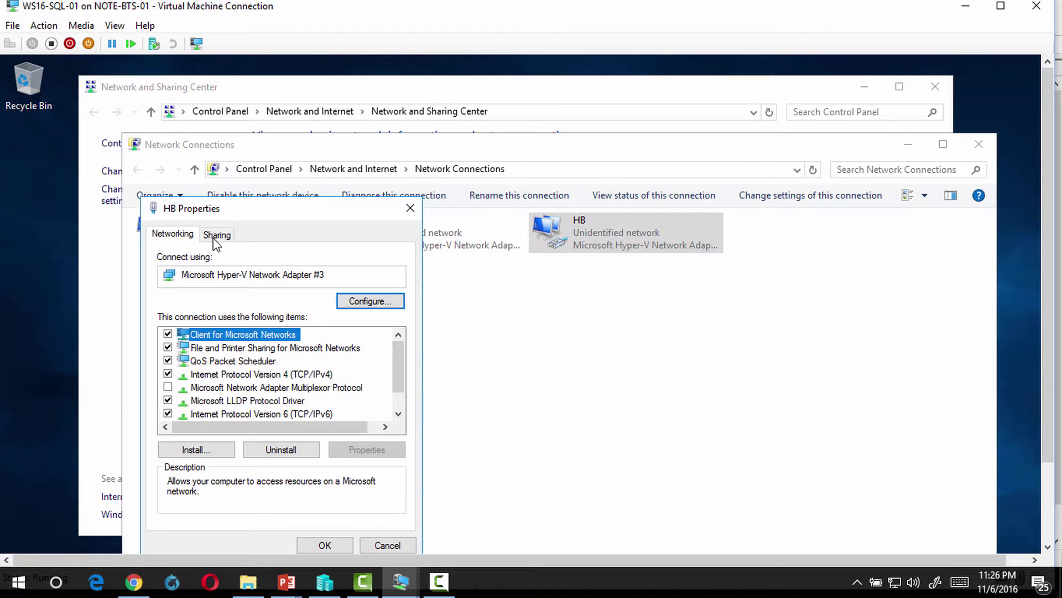
{"action": "left_click_drag", "start_coordinate": [300, 207], "coordinate": [432, 153]}
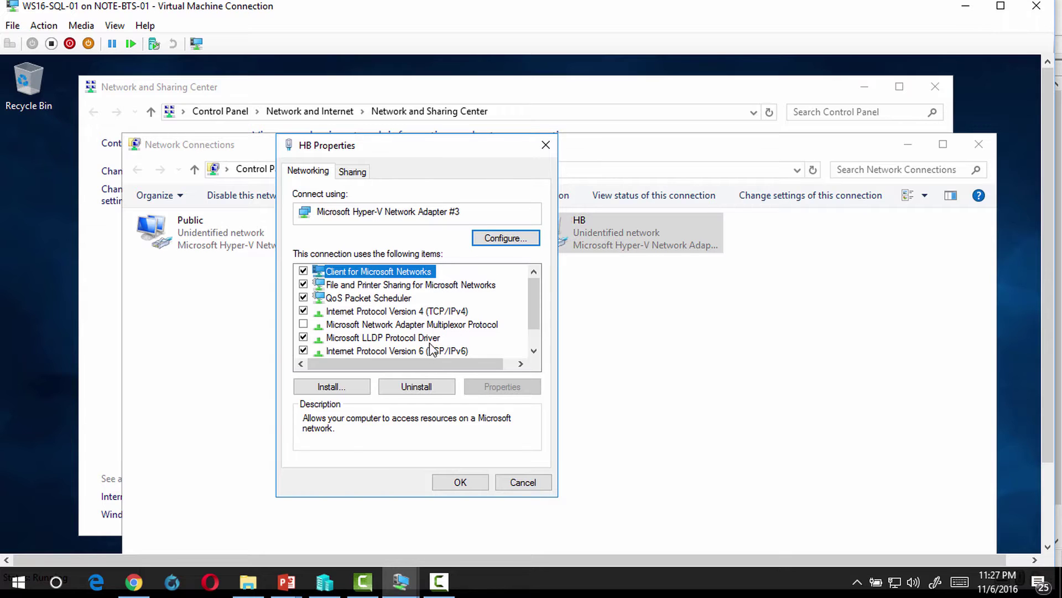
{"action": "left_click", "coordinate": [439, 313]}
{"action": "left_click", "coordinate": [485, 390]}
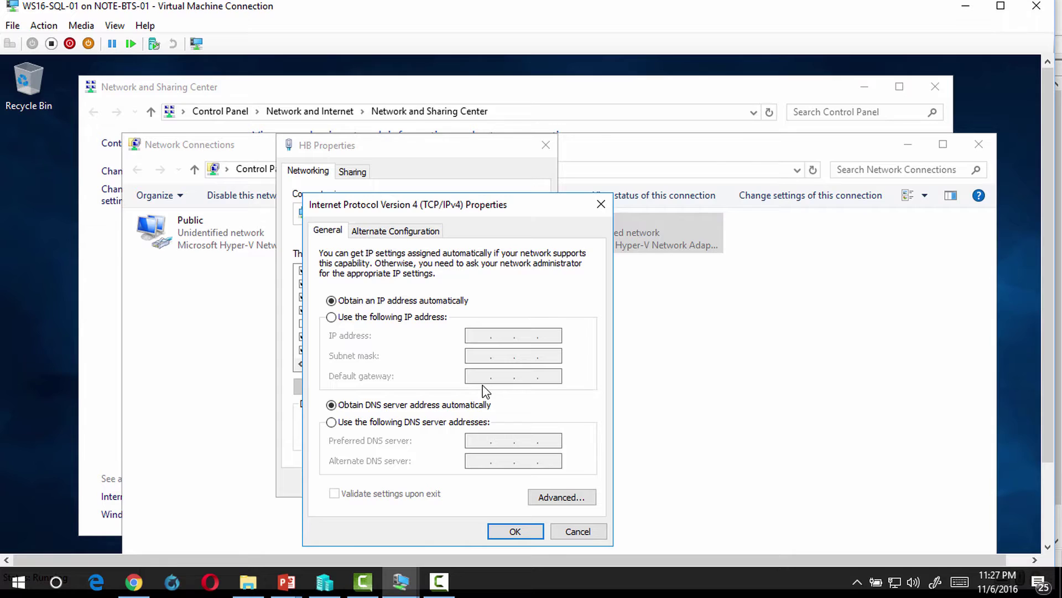
- Give the HB connection the static IP address 172.168.0.01, subnet mask 255.255.0.0 and preferred DNS server 10.0.0.100, and save
{"action": "left_click", "coordinate": [431, 320]}
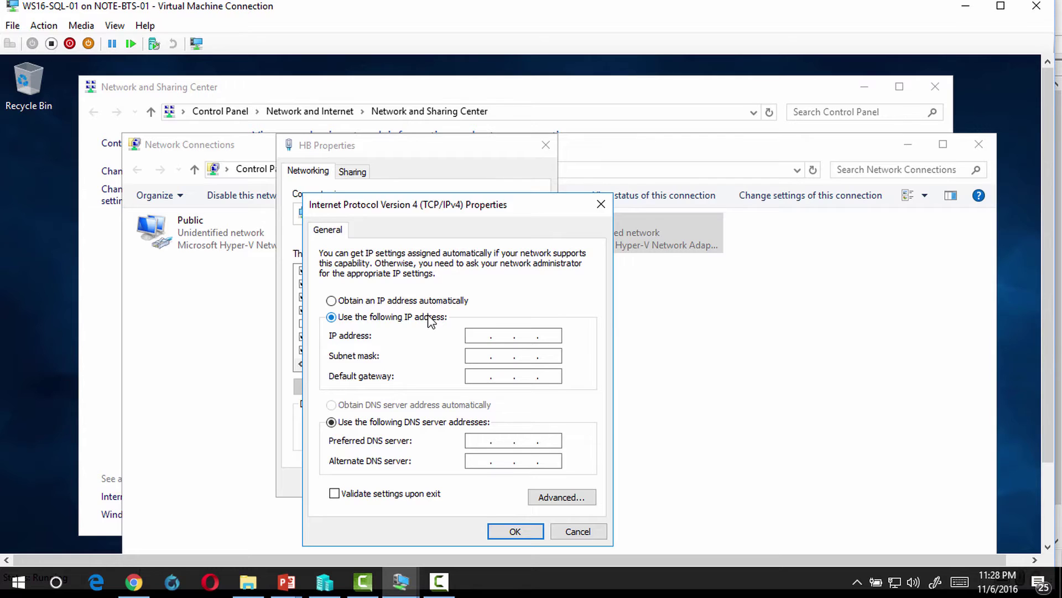
{"action": "type", "text": "172 . 168 . 0 . 01"}
{"action": "key", "text": "Tab"}
{"action": "key", "text": "Tab"}
{"action": "key", "text": "Tab"}
{"action": "key", "text": "Tab"}
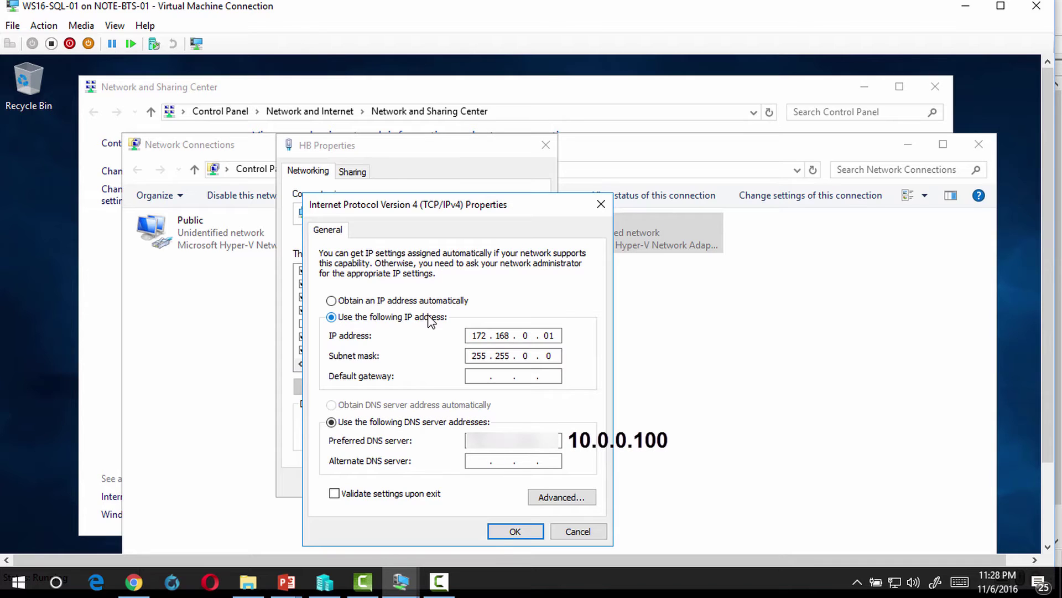
{"action": "key", "text": "Tab"}
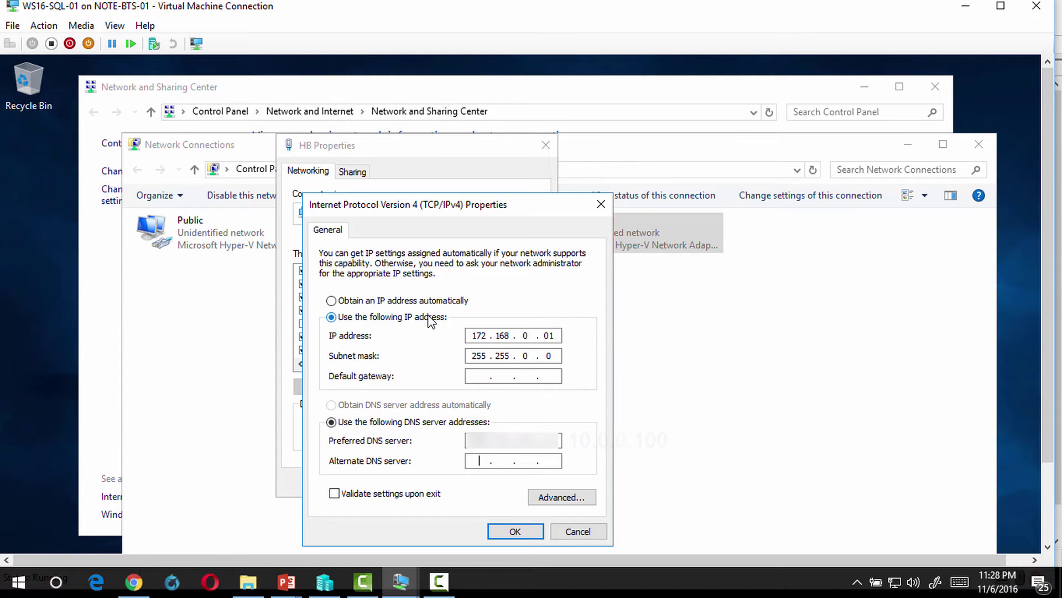
{"action": "left_click", "coordinate": [541, 530]}
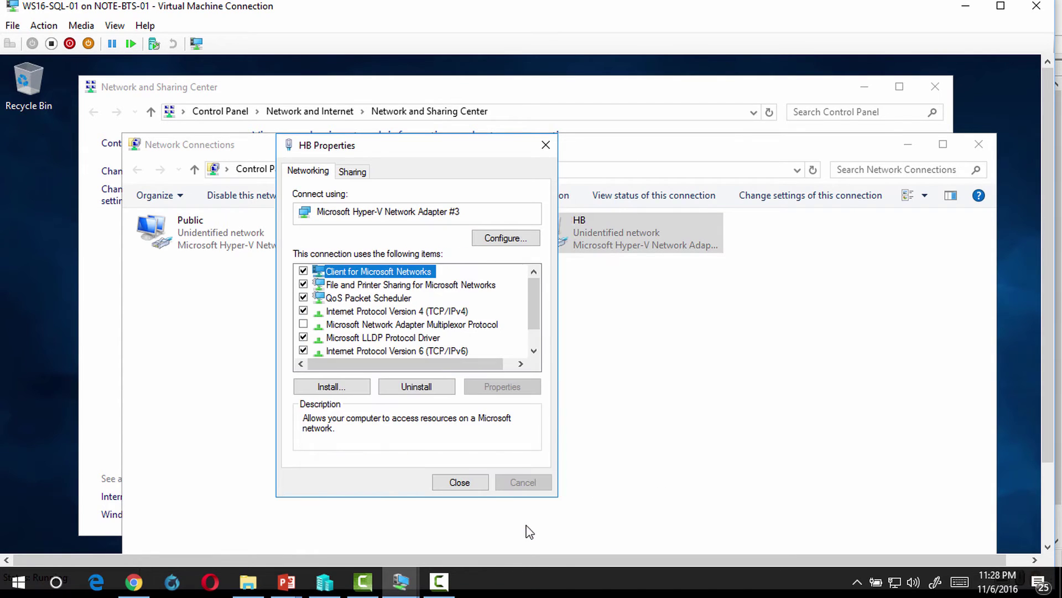
{"action": "left_click", "coordinate": [458, 483]}
- Select all three network connections for review, and close the Network and Sharing Center and Network Connections windows
{"action": "left_click", "coordinate": [684, 385]}
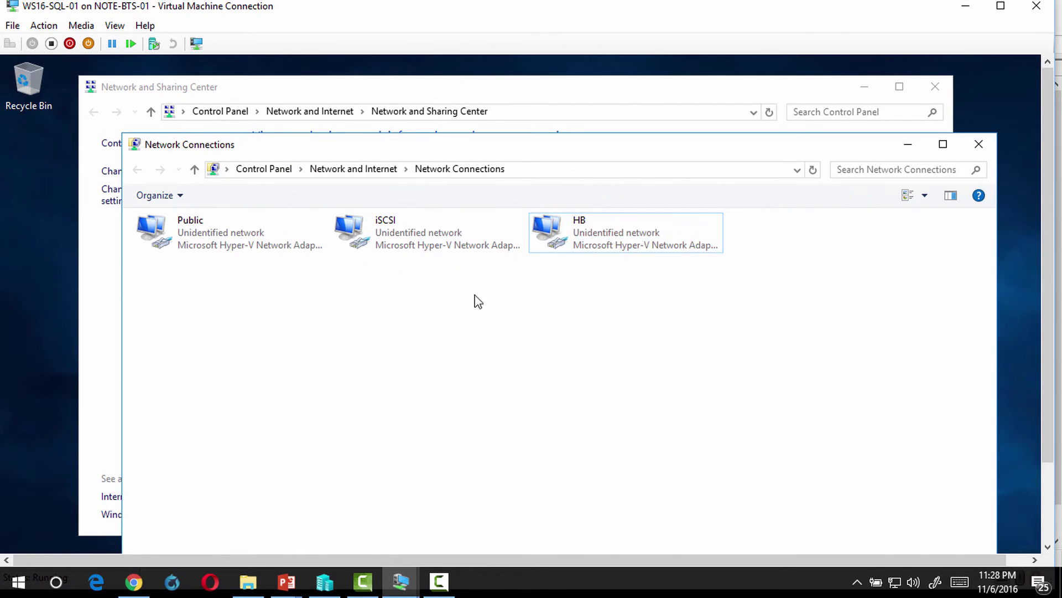
{"action": "left_click_drag", "start_coordinate": [722, 316], "coordinate": [2, 145]}
{"action": "left_click", "coordinate": [506, 327]}
{"action": "left_click_drag", "start_coordinate": [767, 412], "coordinate": [163, 127]}
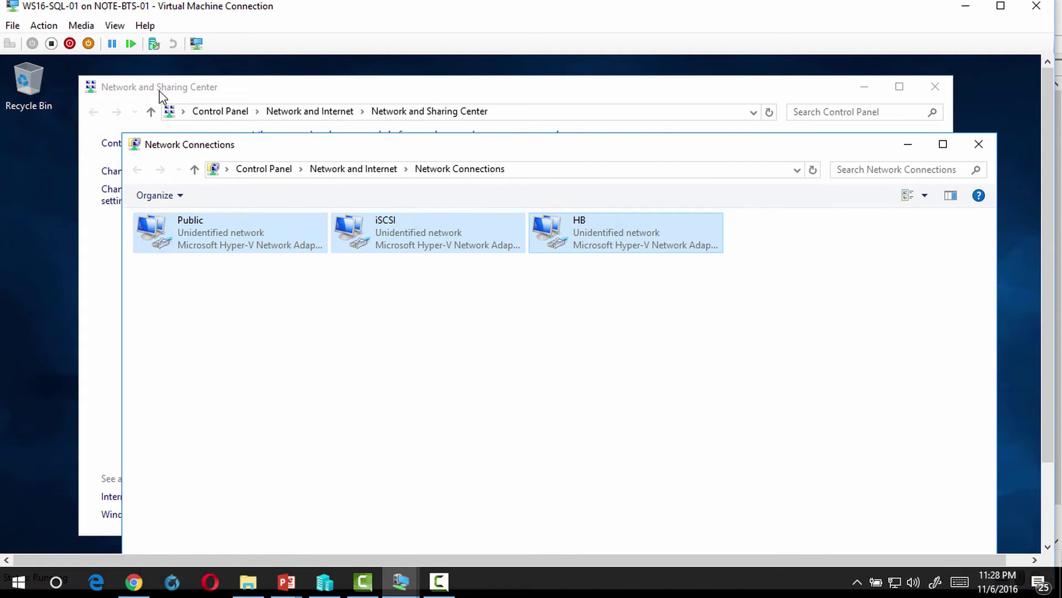
{"action": "left_click", "coordinate": [935, 87]}
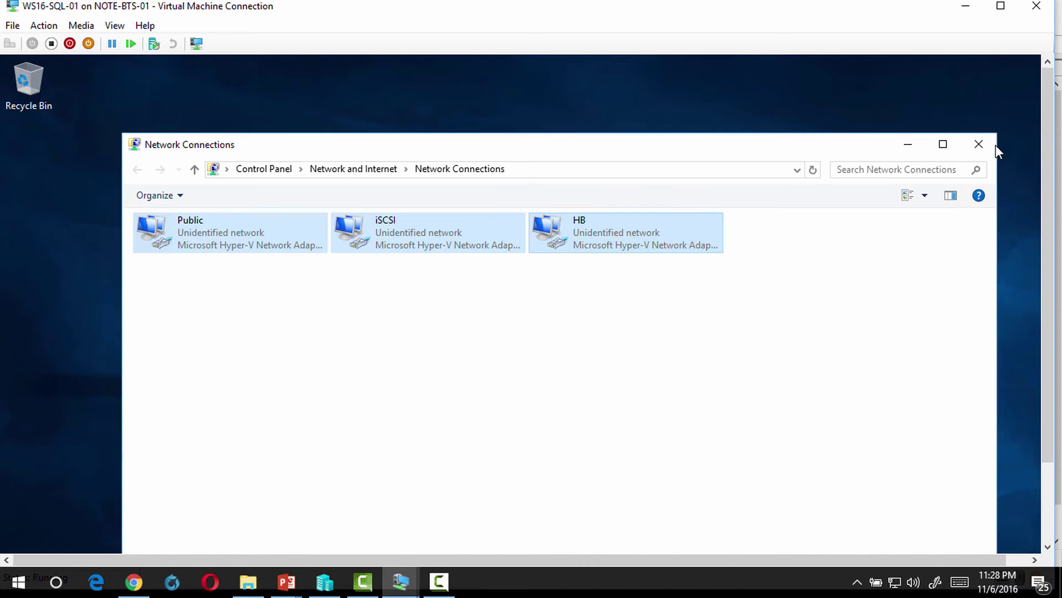
{"action": "left_click", "coordinate": [979, 144]}
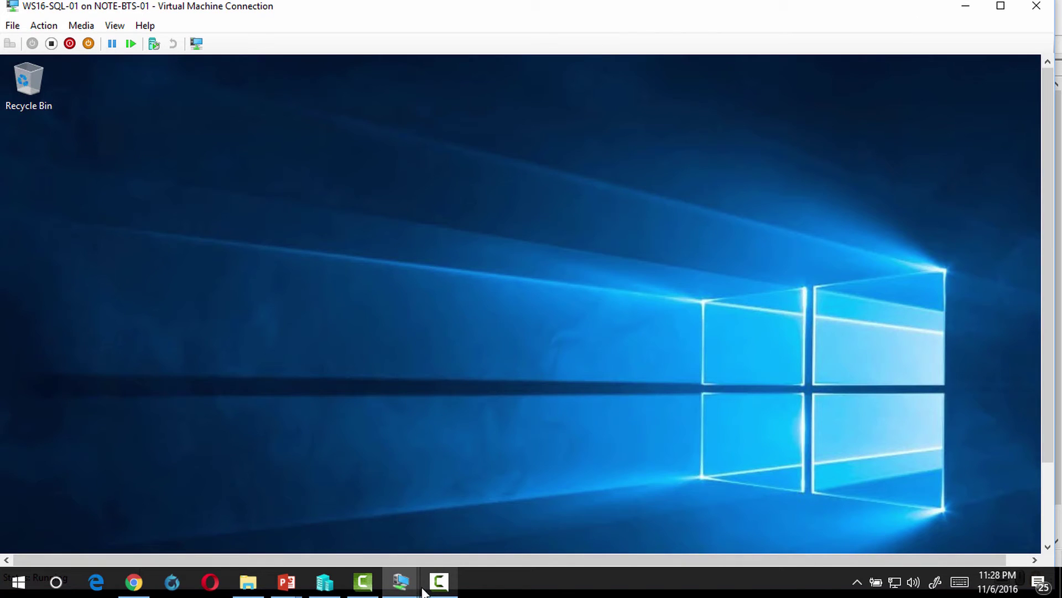
- Switch to the WS16-AD-01 virtual machine, review its Public and iSCSI network connections, and close its network windows
{"action": "left_click", "coordinate": [402, 582]}
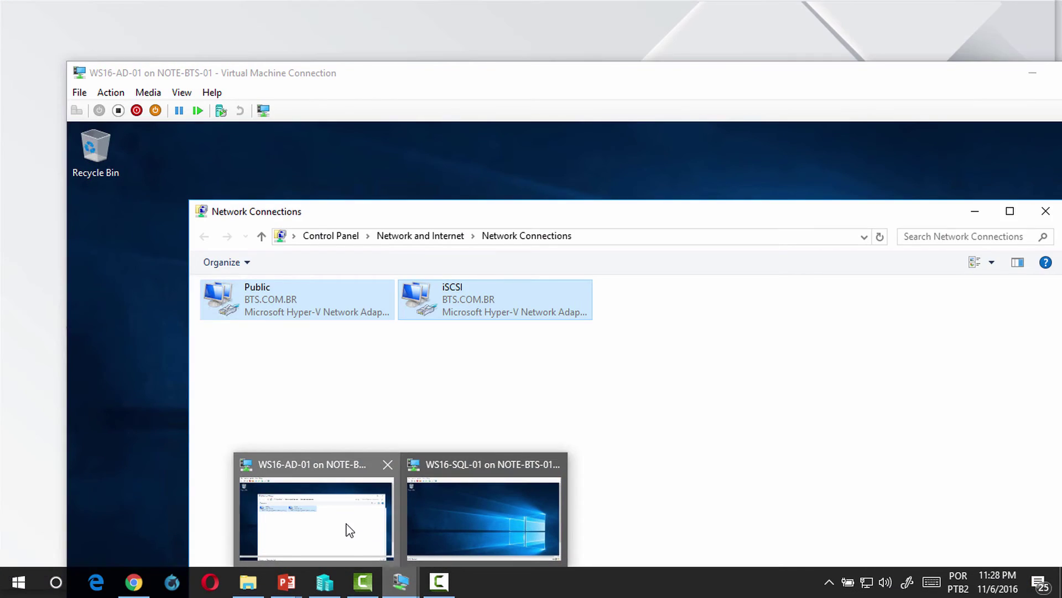
{"action": "left_click", "coordinate": [348, 529]}
{"action": "left_click_drag", "start_coordinate": [590, 405], "coordinate": [78, 199]}
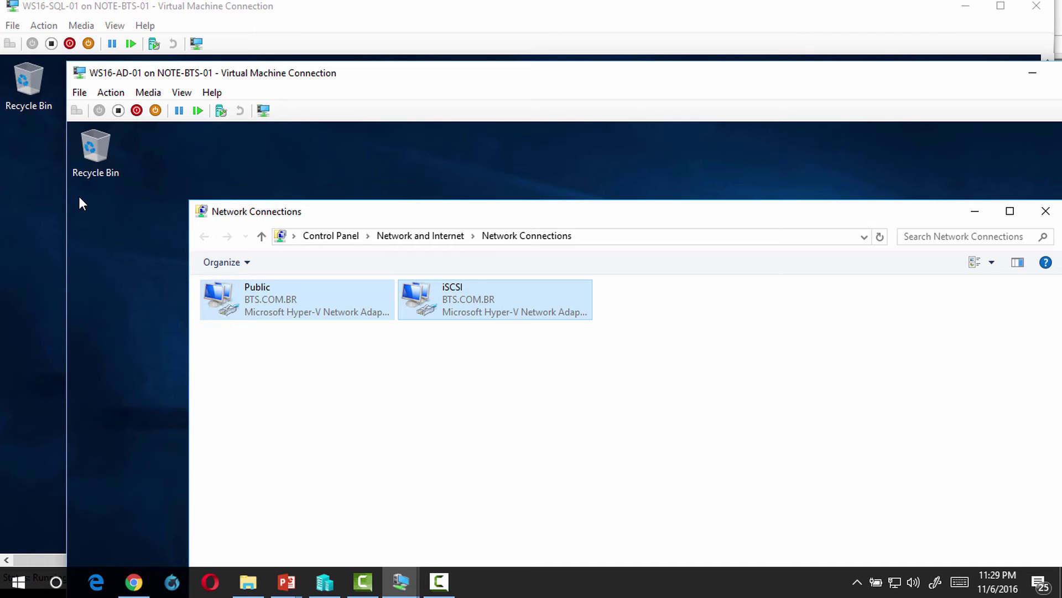
{"action": "left_click", "coordinate": [261, 320]}
{"action": "left_click", "coordinate": [421, 307]}
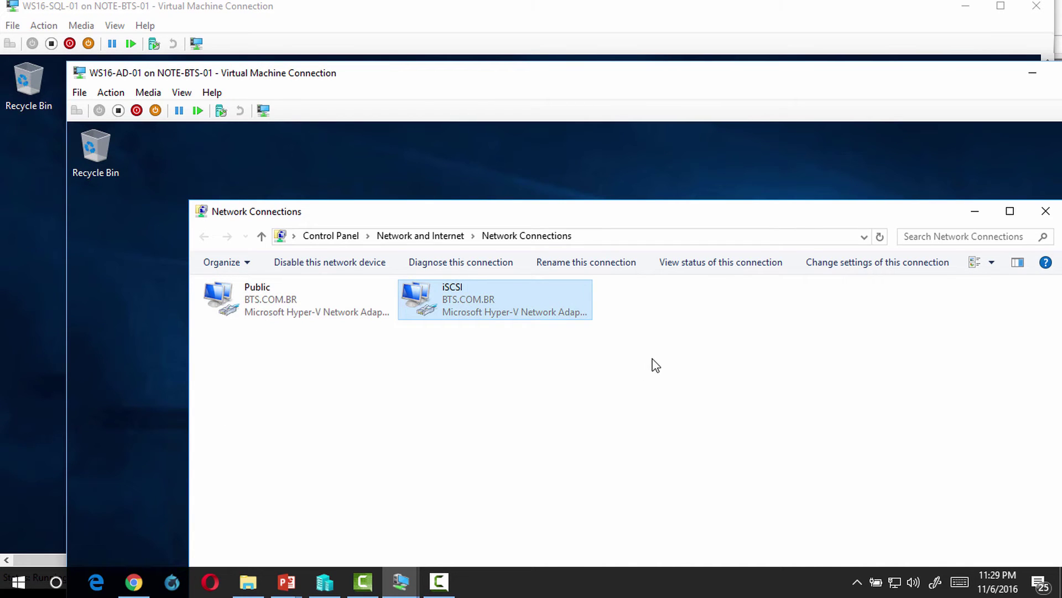
{"action": "left_click_drag", "start_coordinate": [456, 65], "coordinate": [410, 12]}
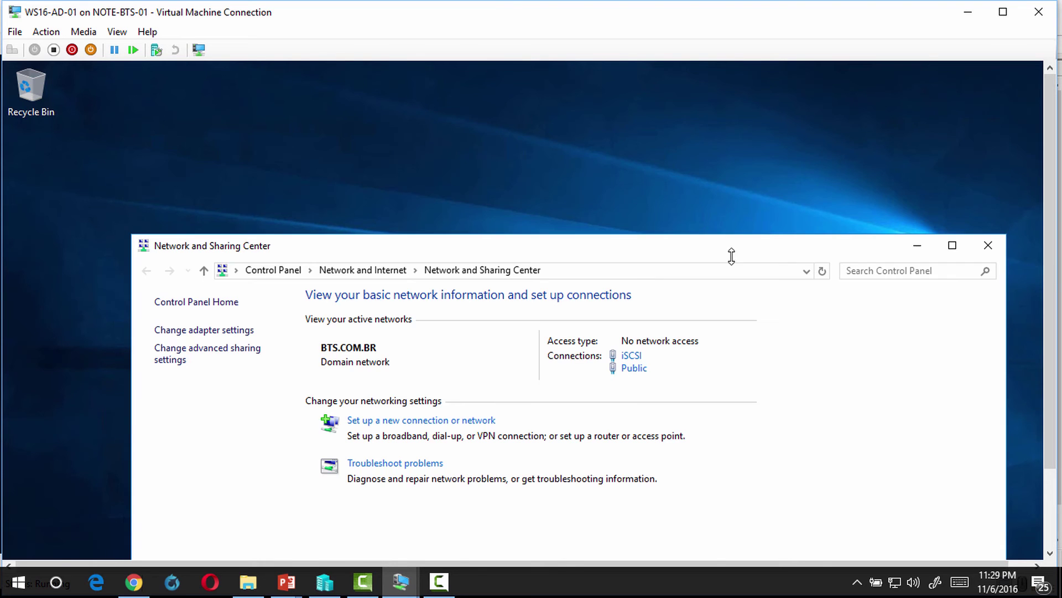
{"action": "left_click", "coordinate": [989, 235]}
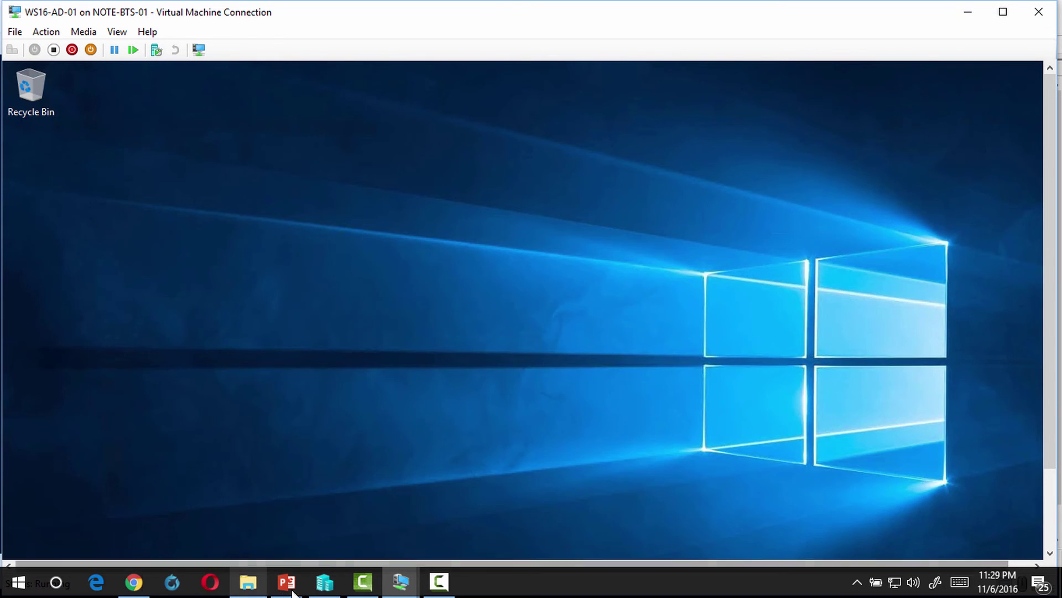
- Switch to Hyper-V Manager and review the virtual machines from WS16-AD-01 through WS16-SQL-04, ending with WS16-SQL-01 selected
{"action": "left_click", "coordinate": [325, 582]}
{"action": "left_click", "coordinate": [211, 115]}
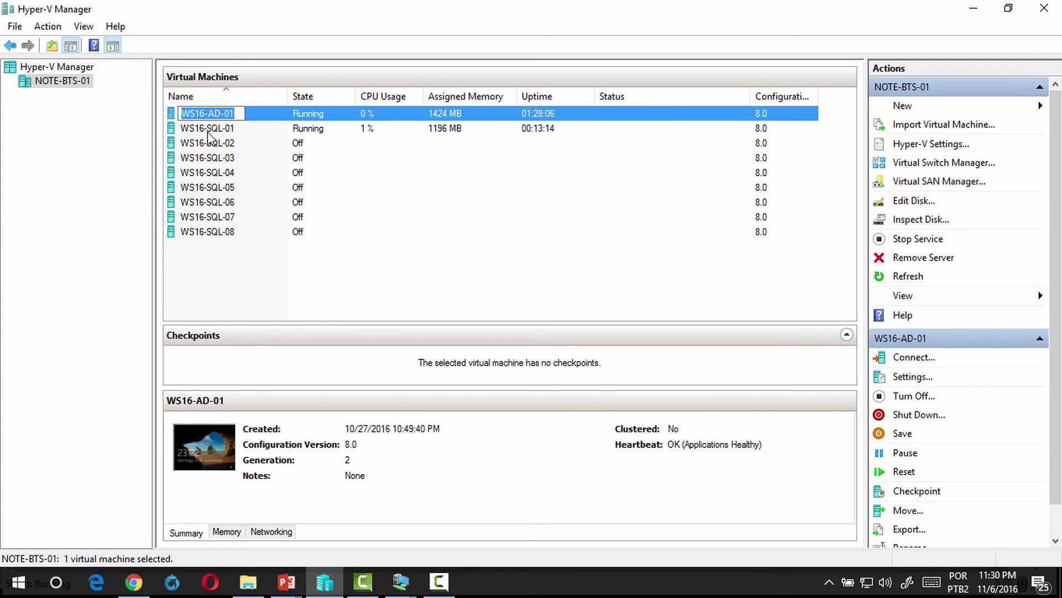
{"action": "left_click", "coordinate": [208, 132]}
{"action": "left_click", "coordinate": [207, 116]}
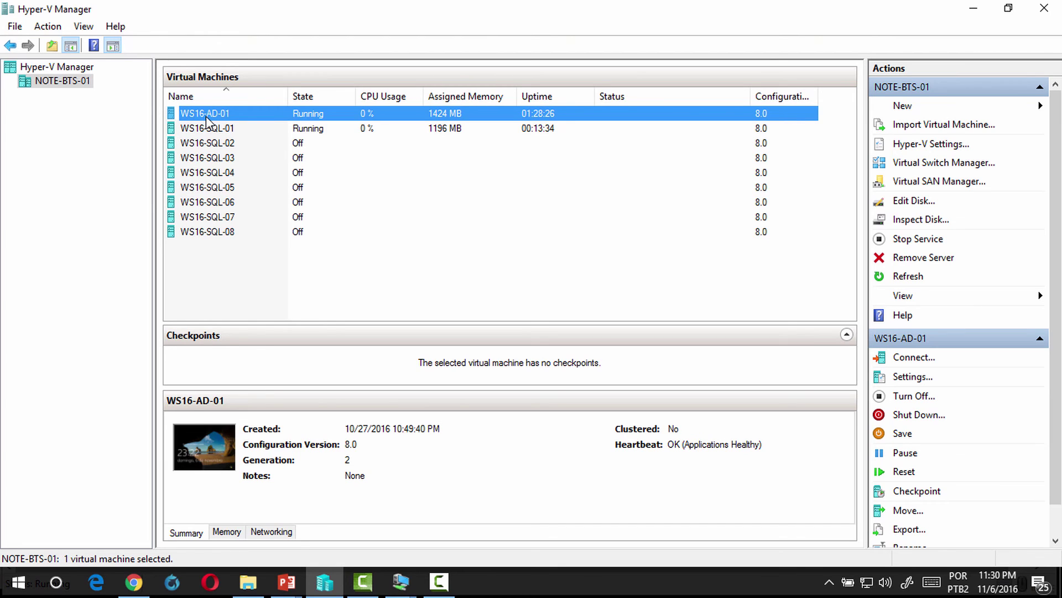
{"action": "left_click", "coordinate": [219, 134]}
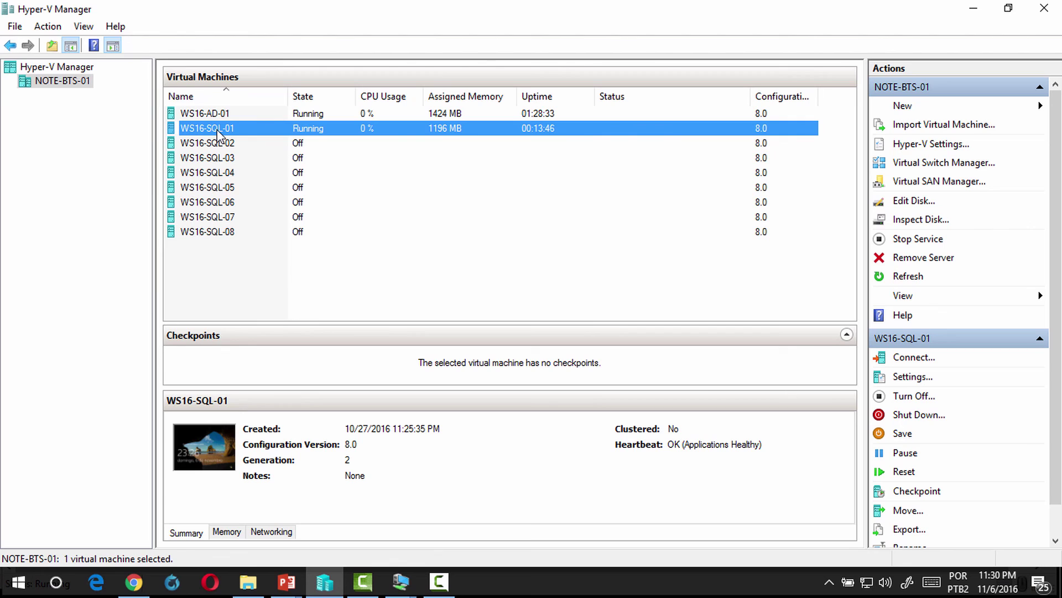
{"action": "key", "text": "Down"}
{"action": "key", "text": "Down"}
{"action": "key", "text": "Down"}
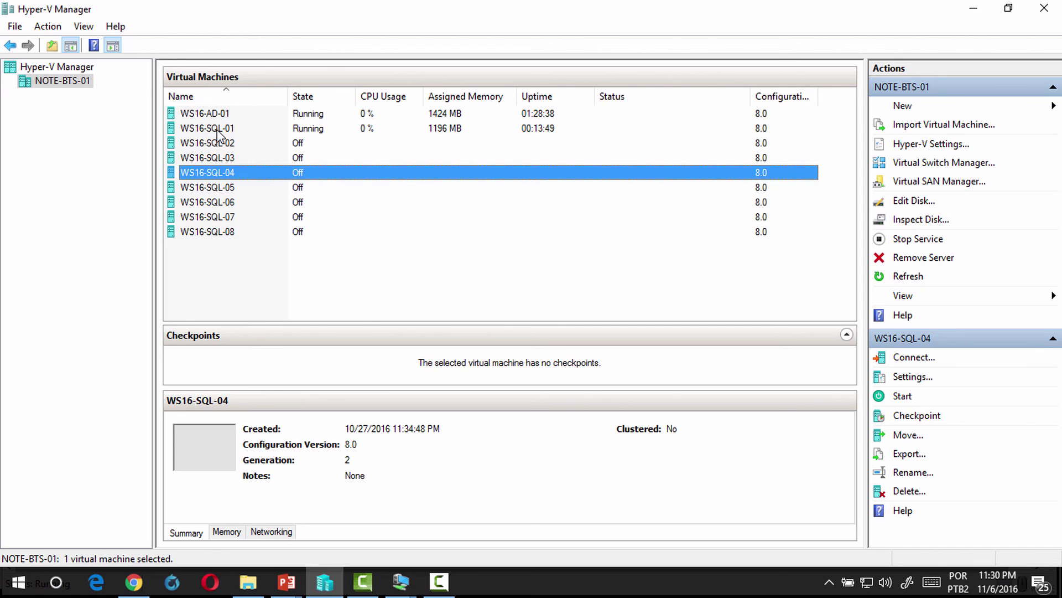
{"action": "left_click", "coordinate": [217, 129]}
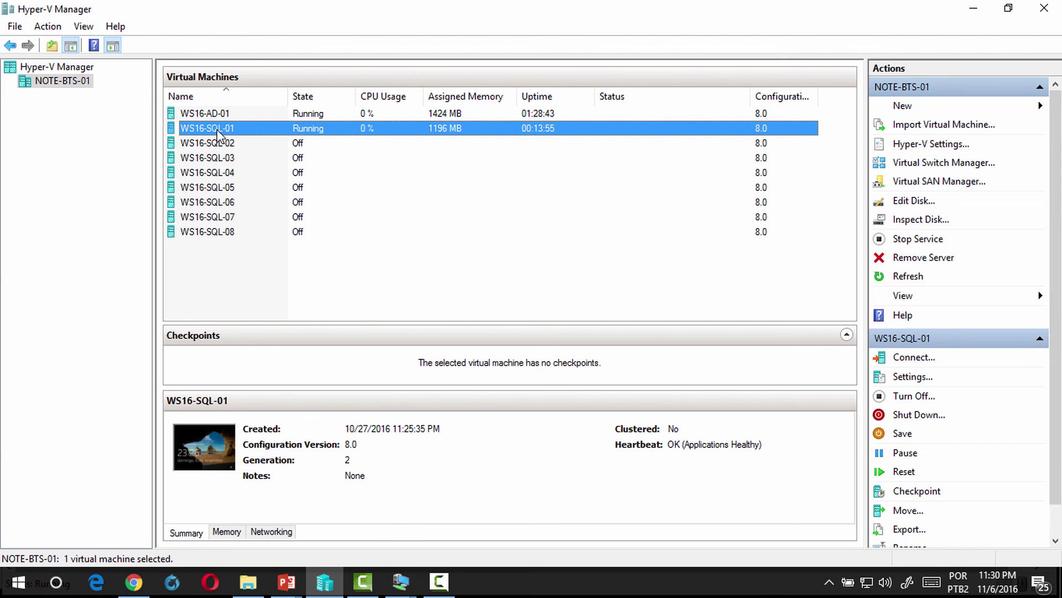